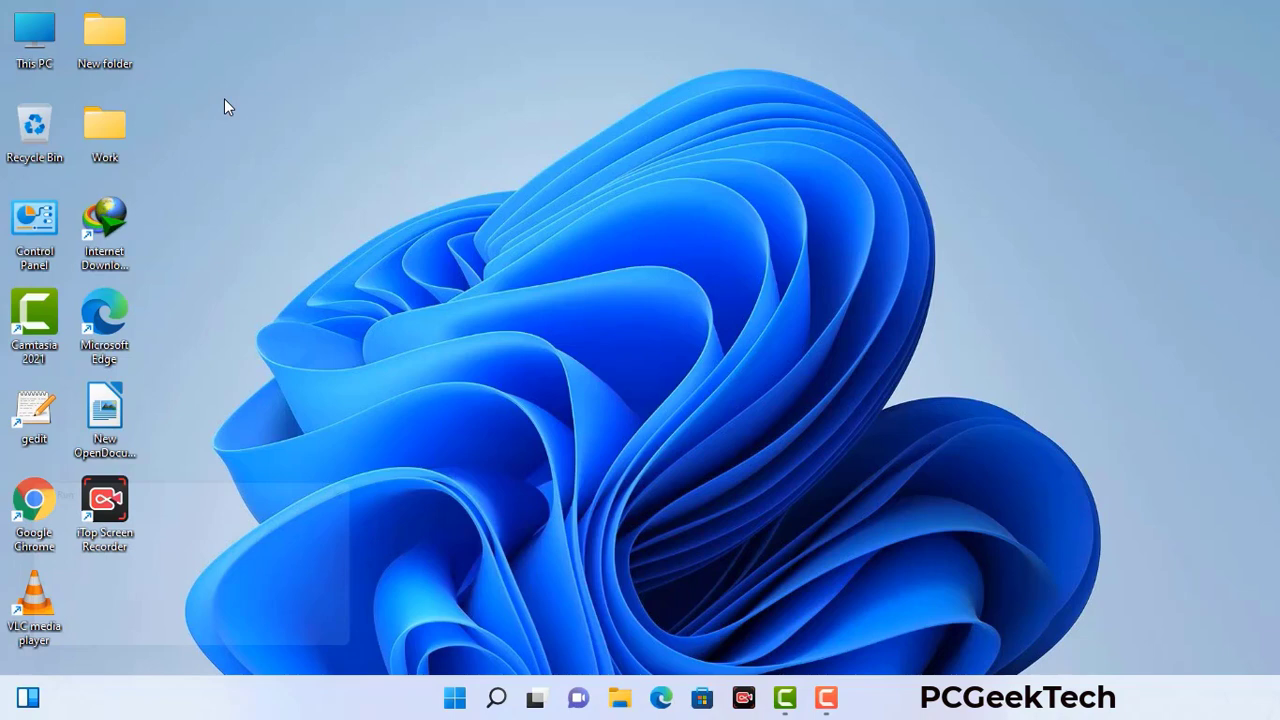
Step: Run msconfig and apply Safe boot with the Network option on the Boot tab
key(super+r)
drag(218, 487, 563, 158)
click(509, 251)
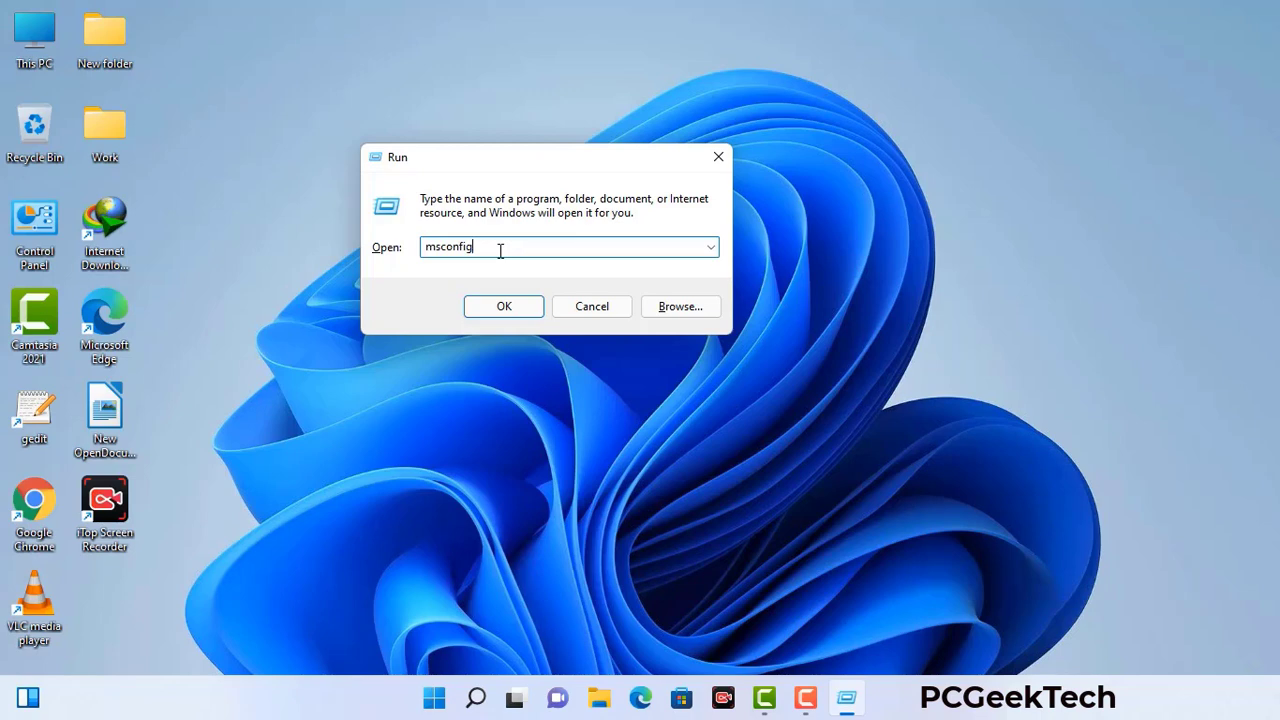
click(494, 312)
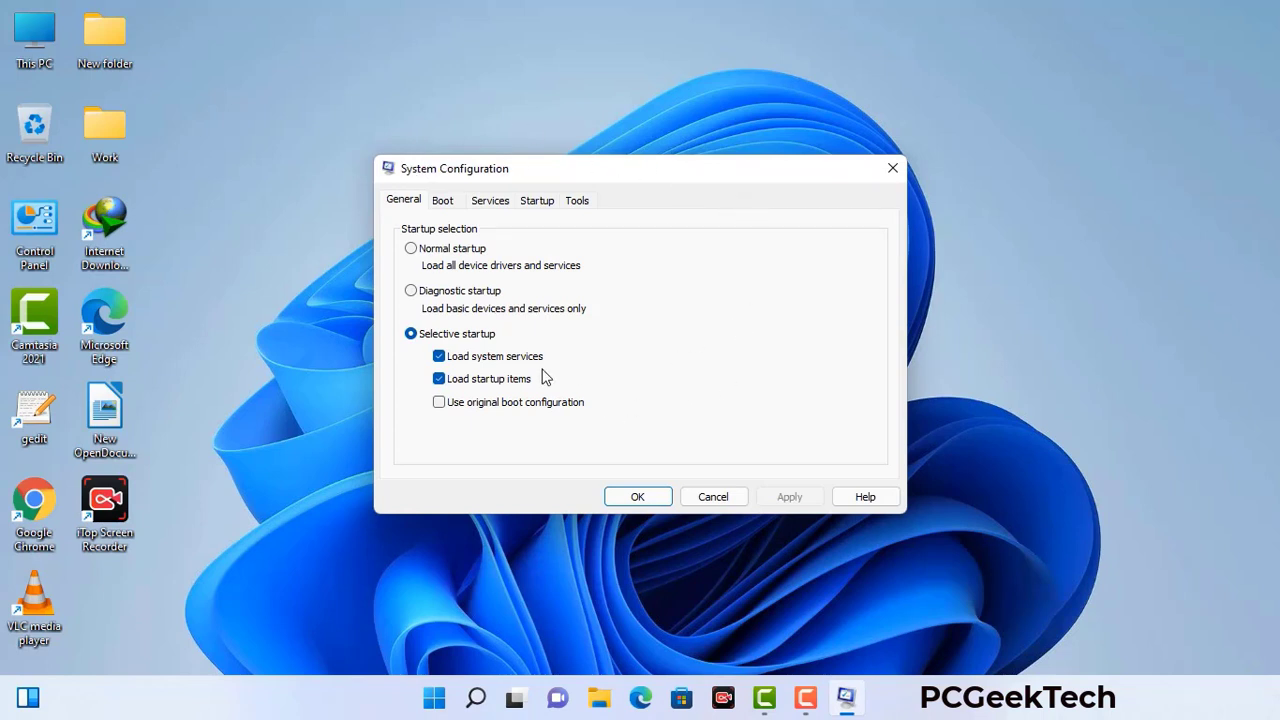
click(445, 203)
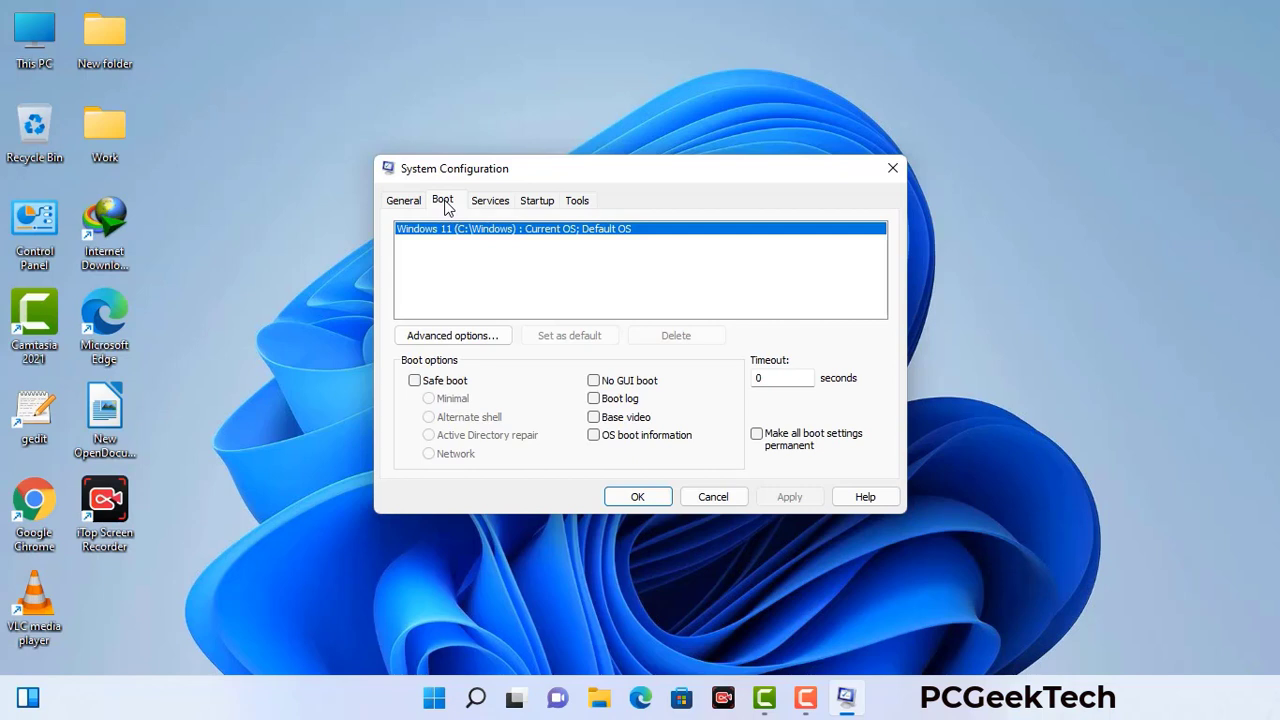
click(414, 381)
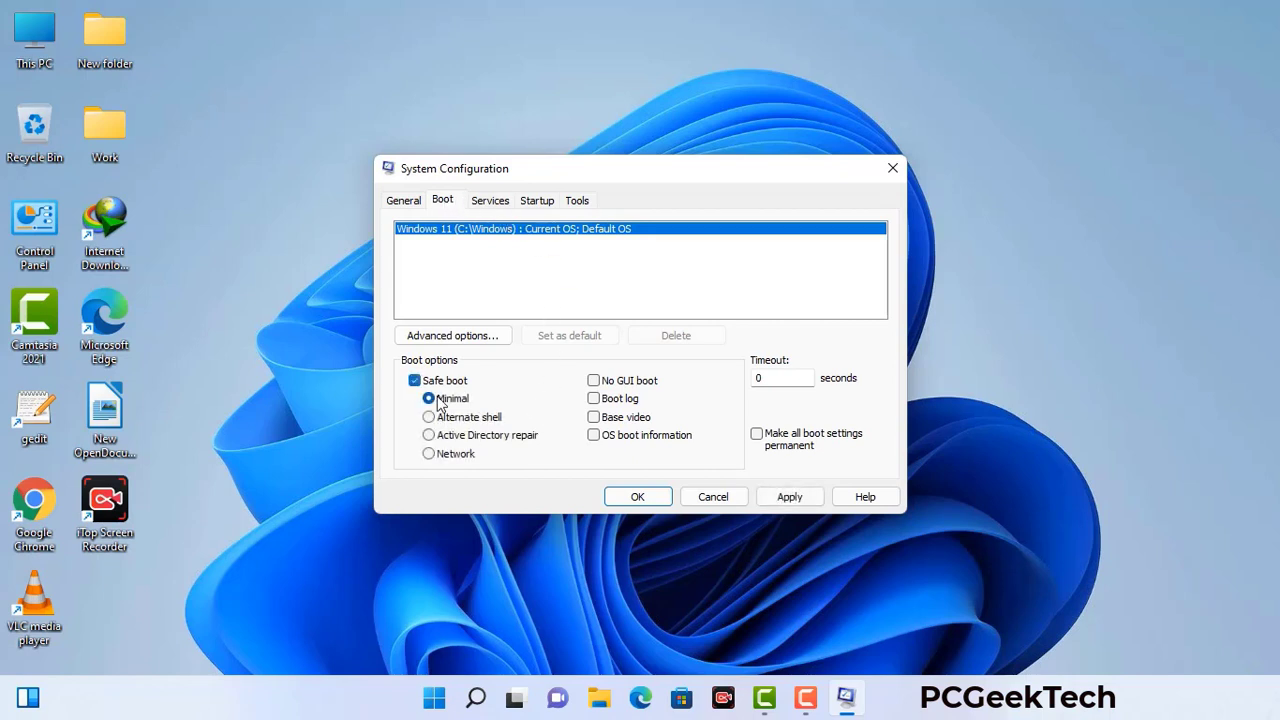
click(455, 455)
click(789, 497)
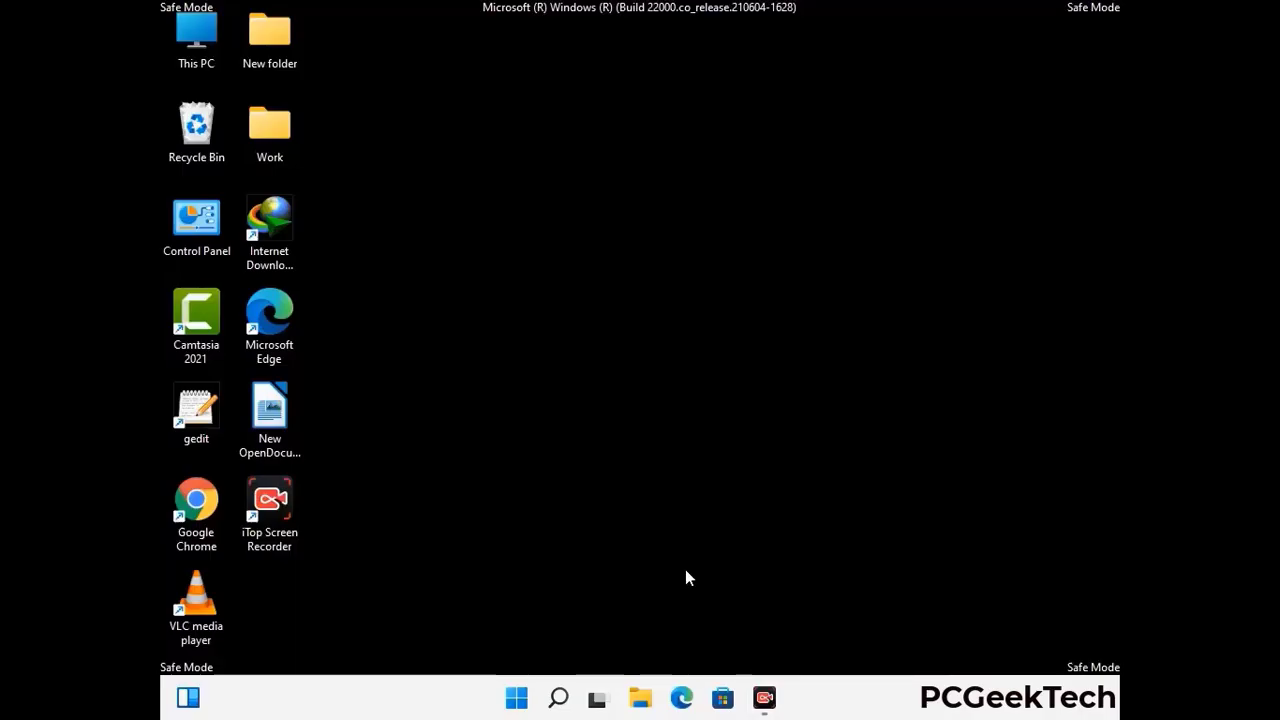
Step: Turn on 'Show hidden files, folders, and drives' in File Explorer Options, then close Control Panel
double_click(197, 239)
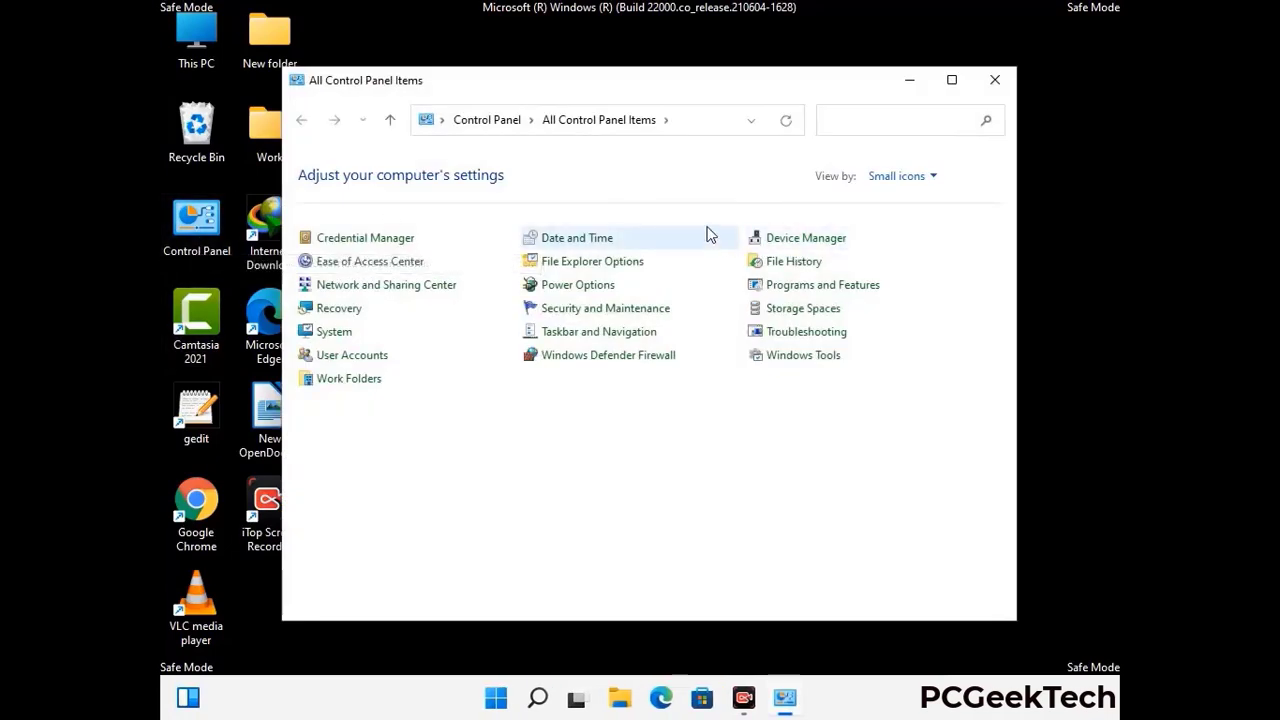
click(618, 270)
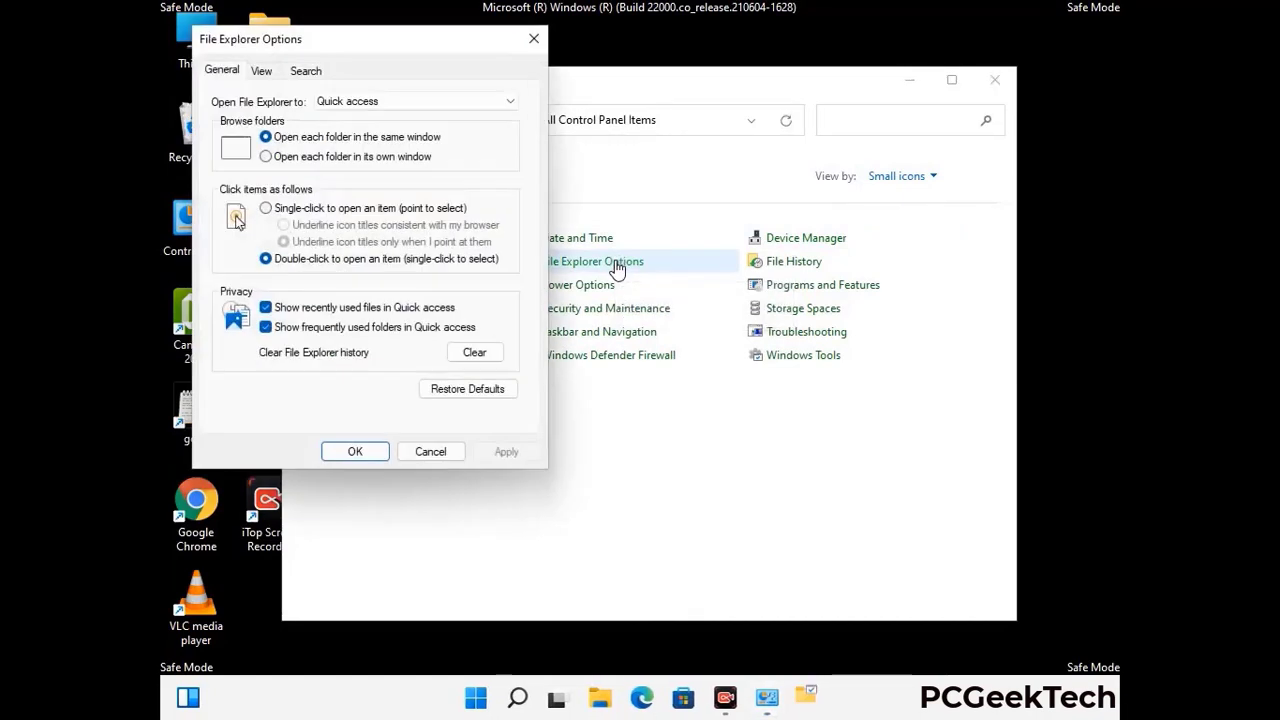
click(262, 71)
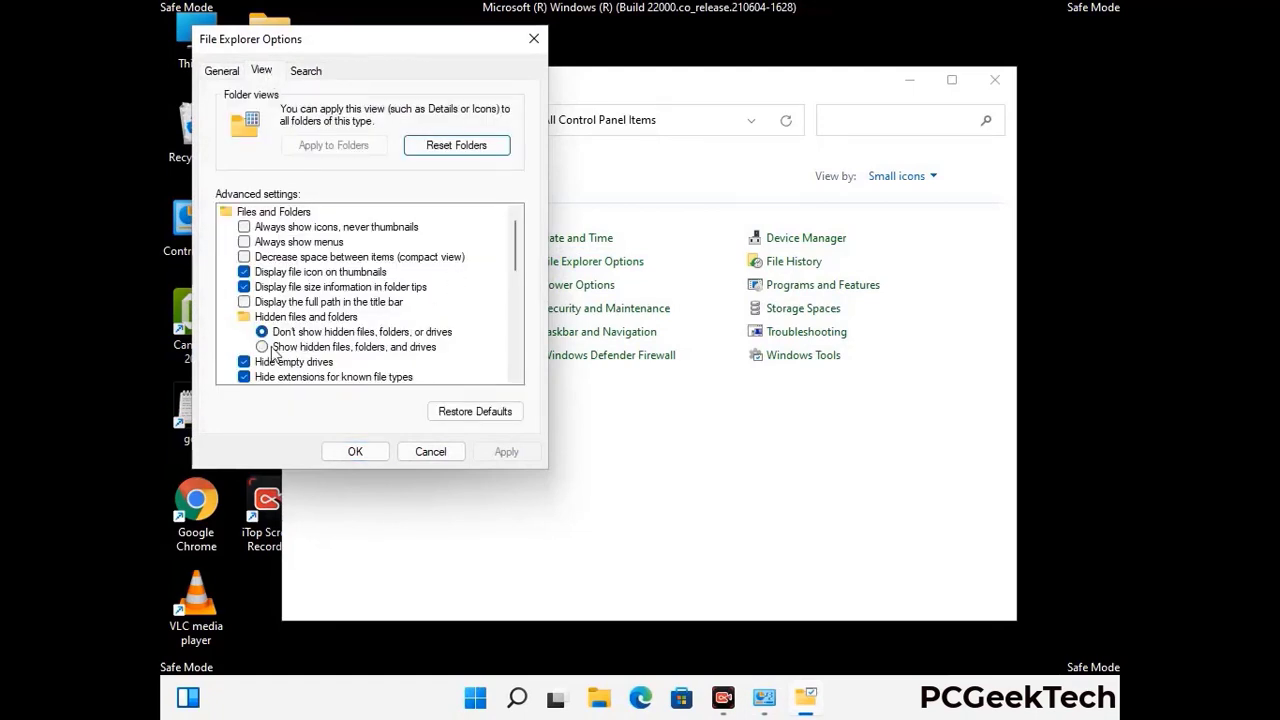
click(263, 347)
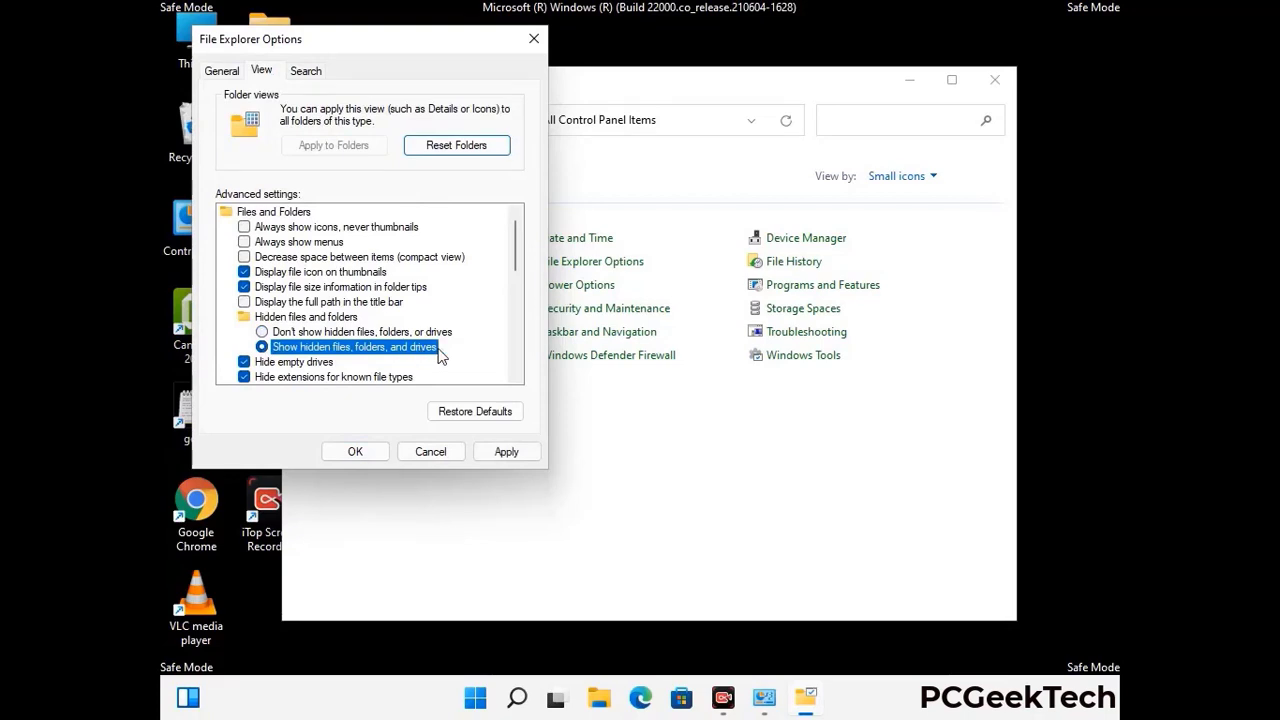
click(505, 451)
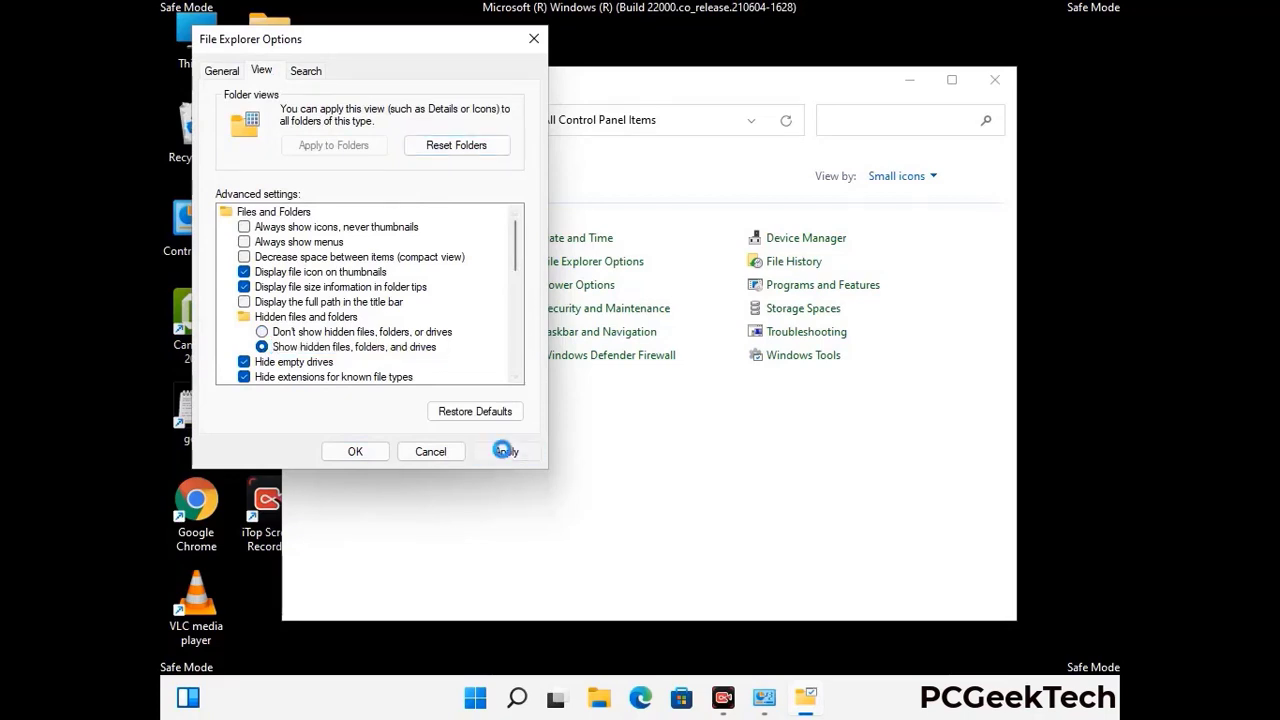
click(337, 455)
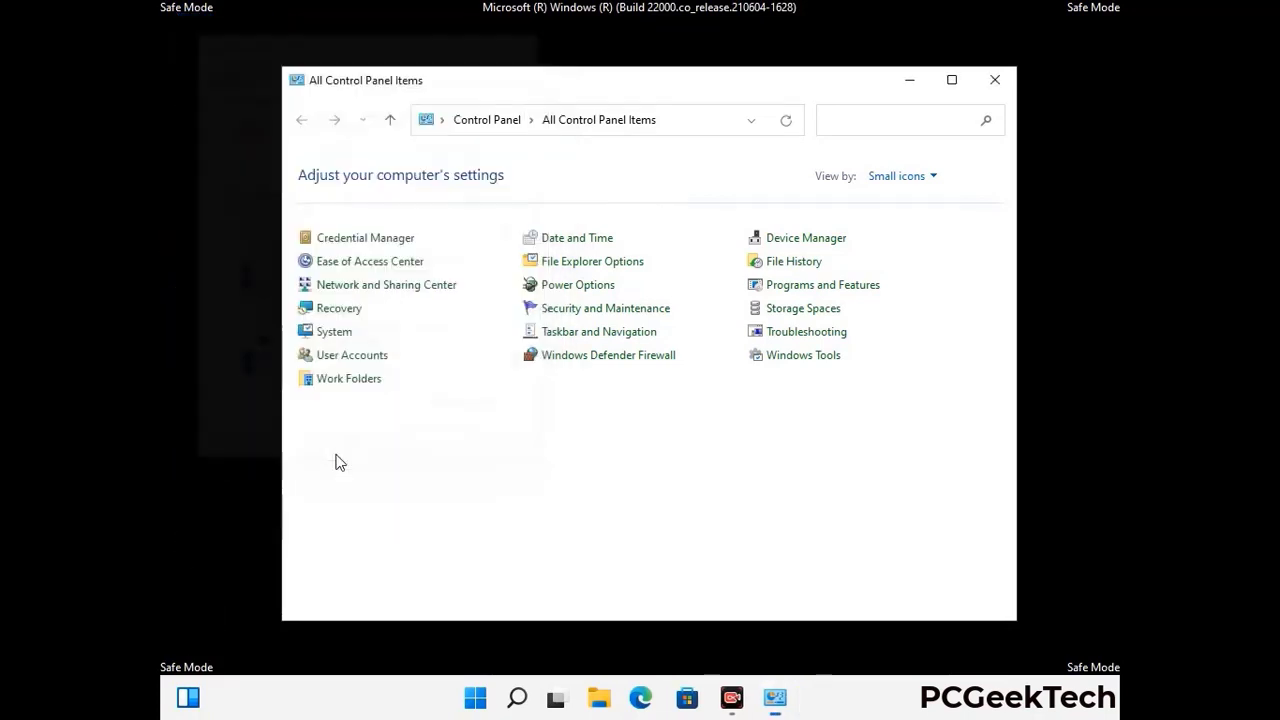
click(993, 82)
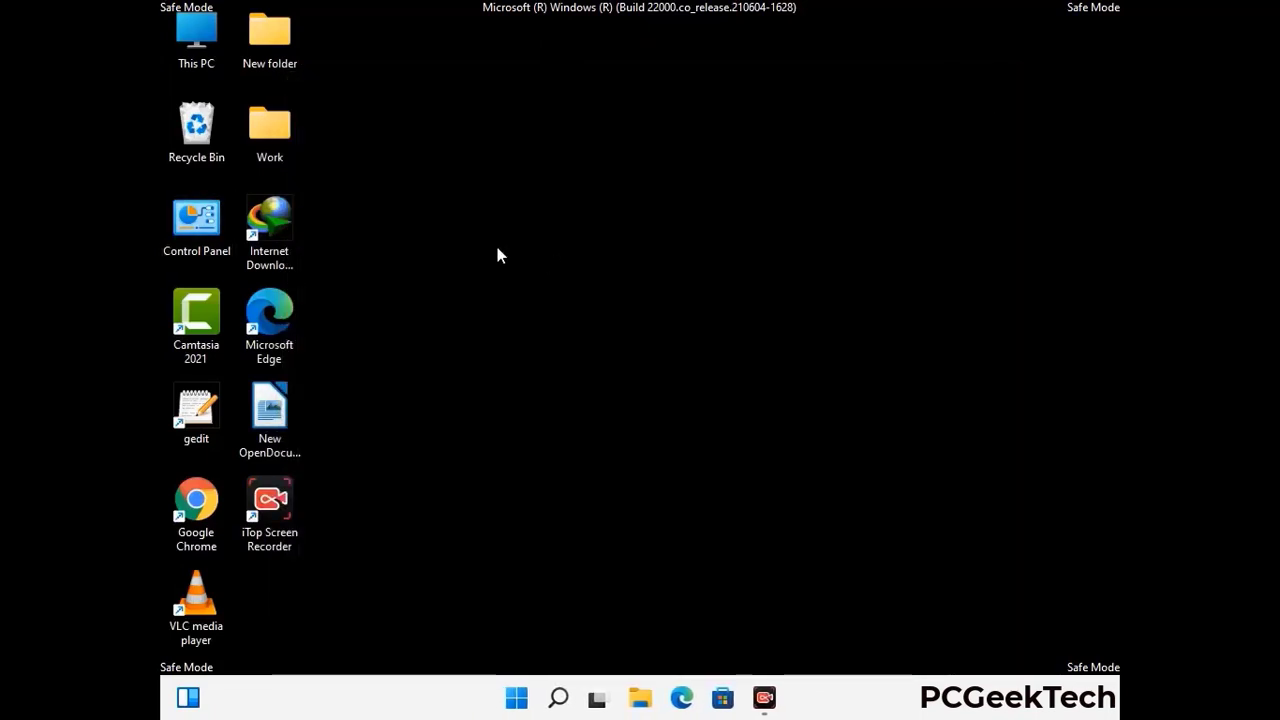
Step: Browse in File Explorer to C:\Windows\System32\drivers\etc
double_click(192, 50)
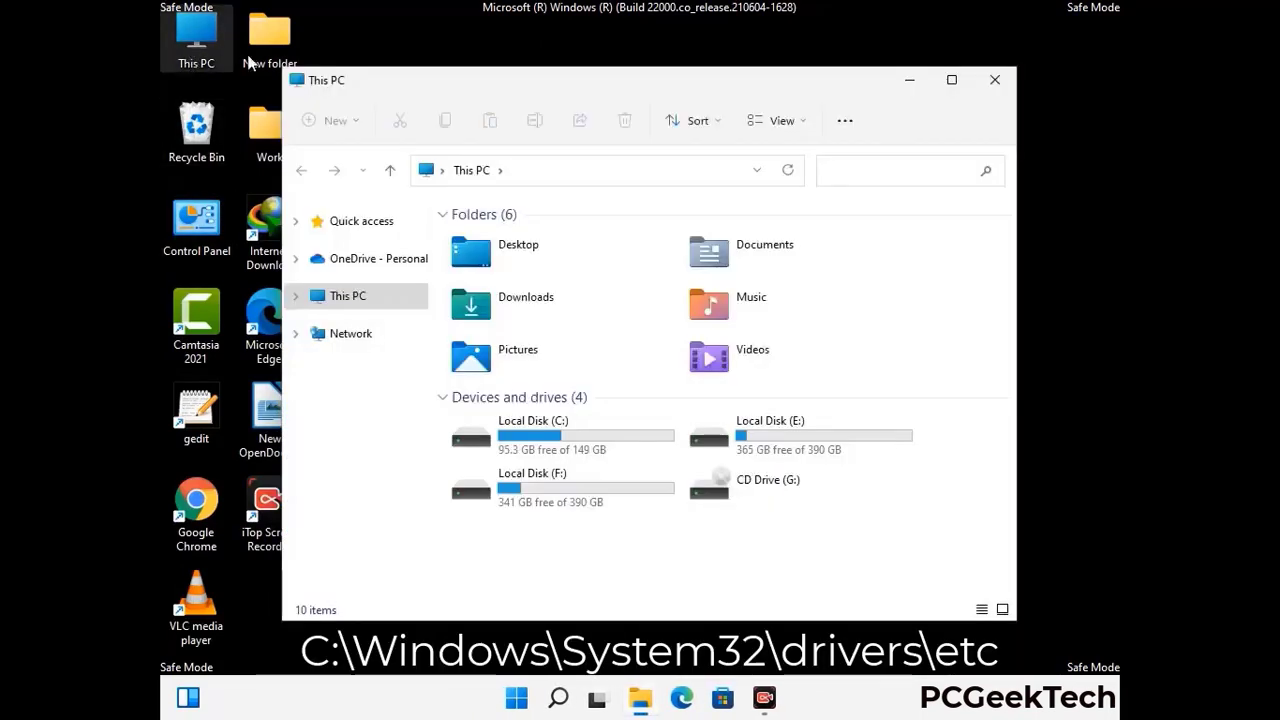
double_click(560, 438)
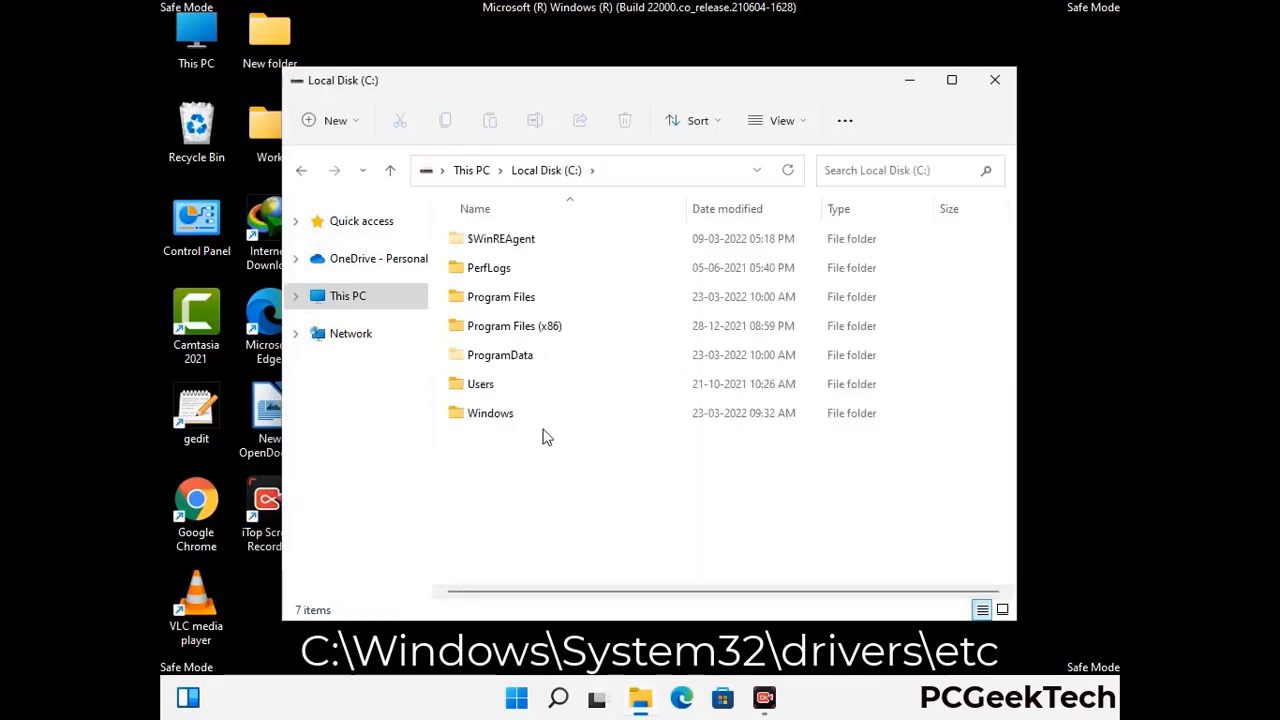
click(481, 420)
double_click(481, 420)
scroll(640, 428, down, 6)
scroll(632, 432, down, 12)
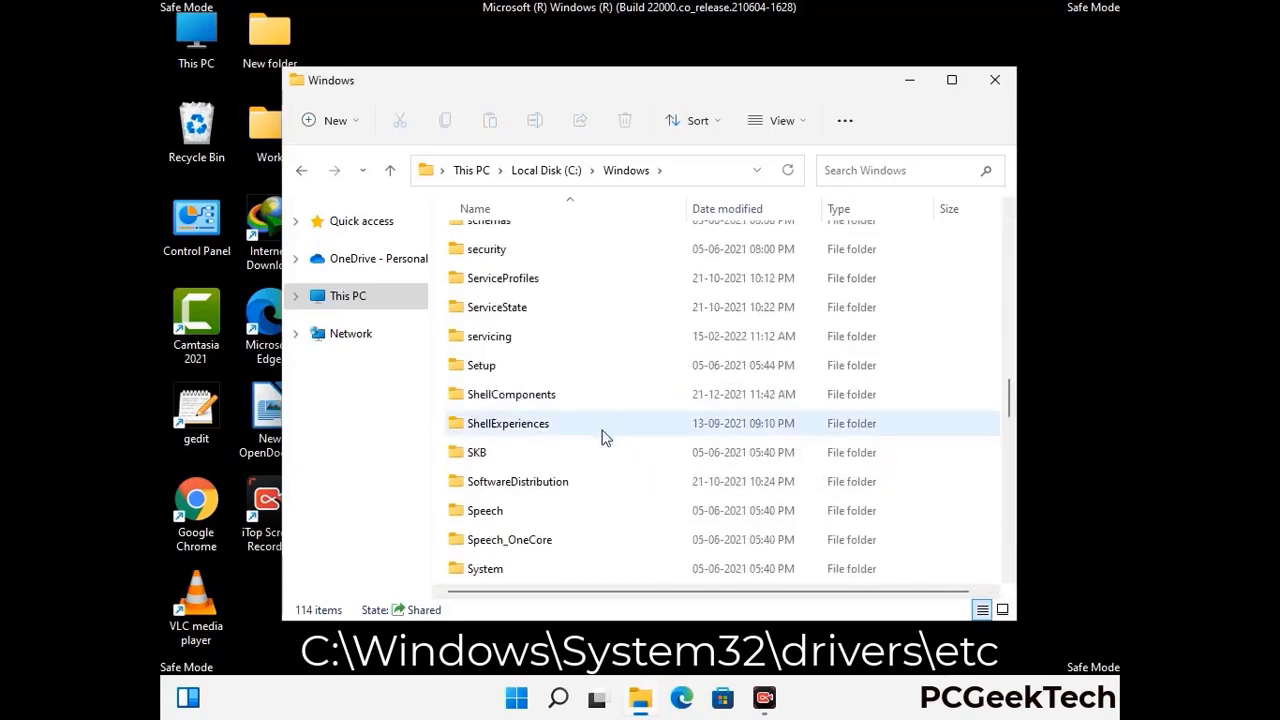
scroll(603, 437, down, 3)
double_click(489, 423)
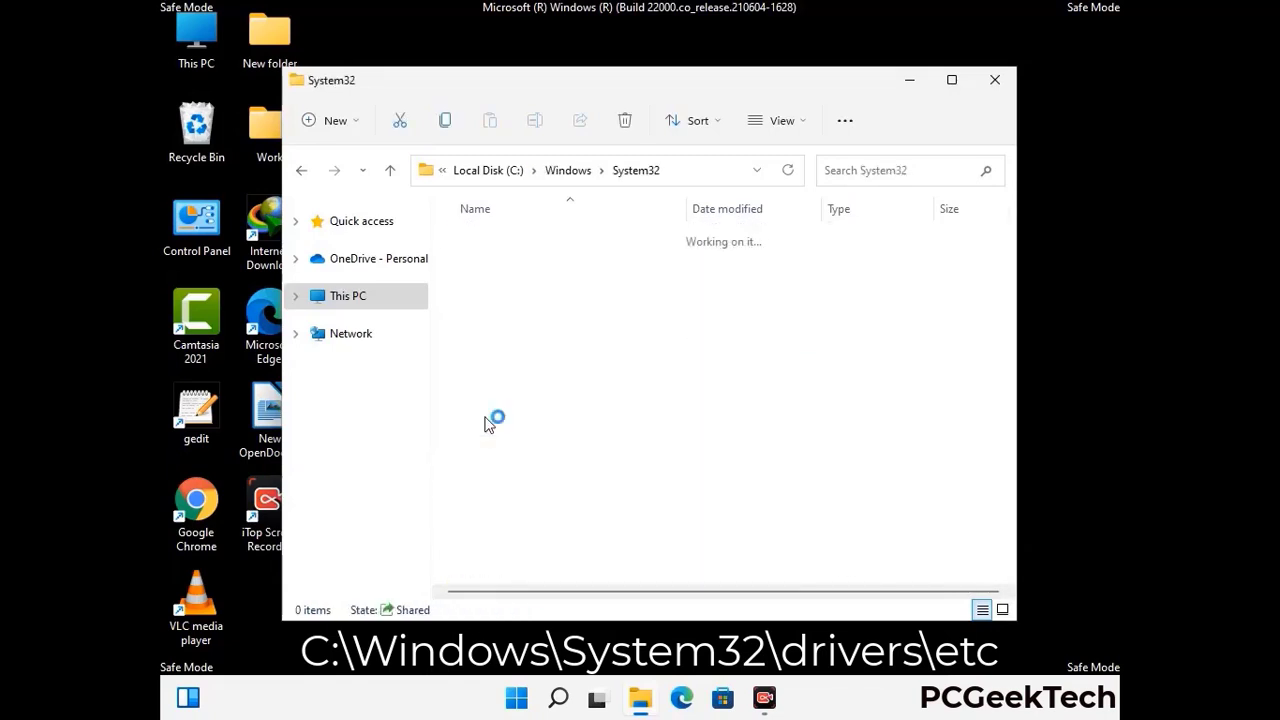
scroll(550, 435, down, 5)
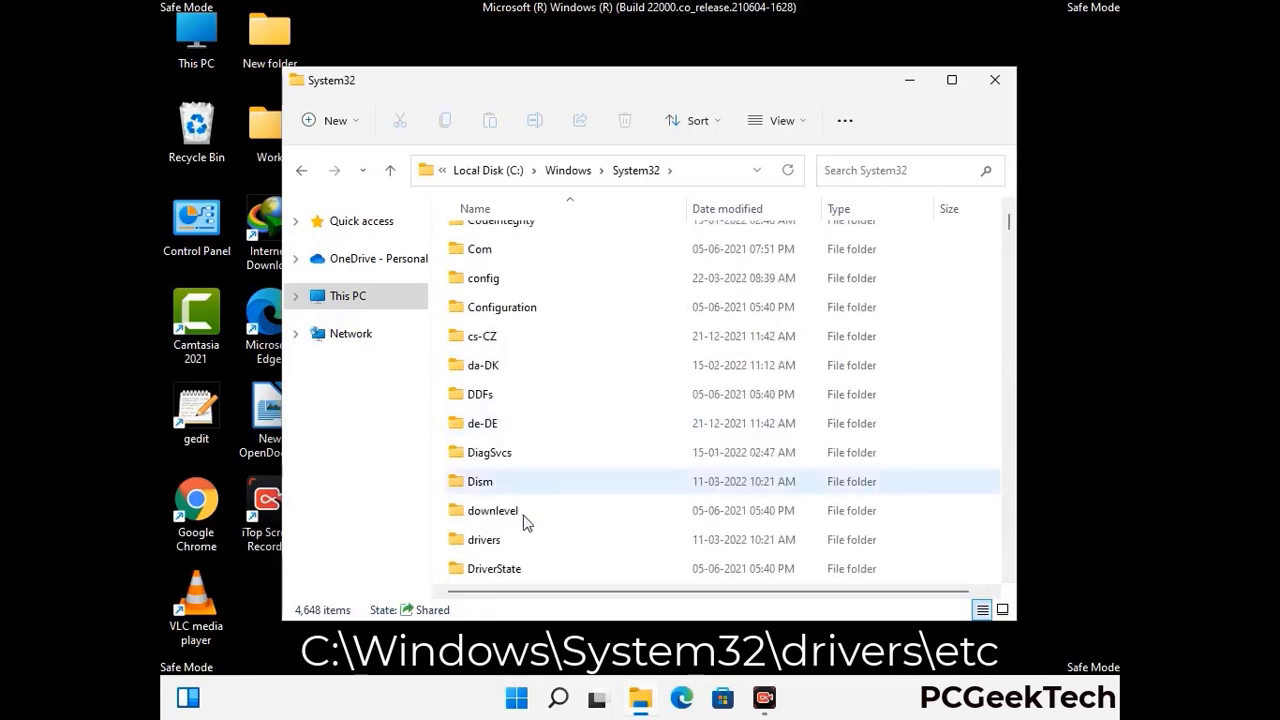
double_click(493, 542)
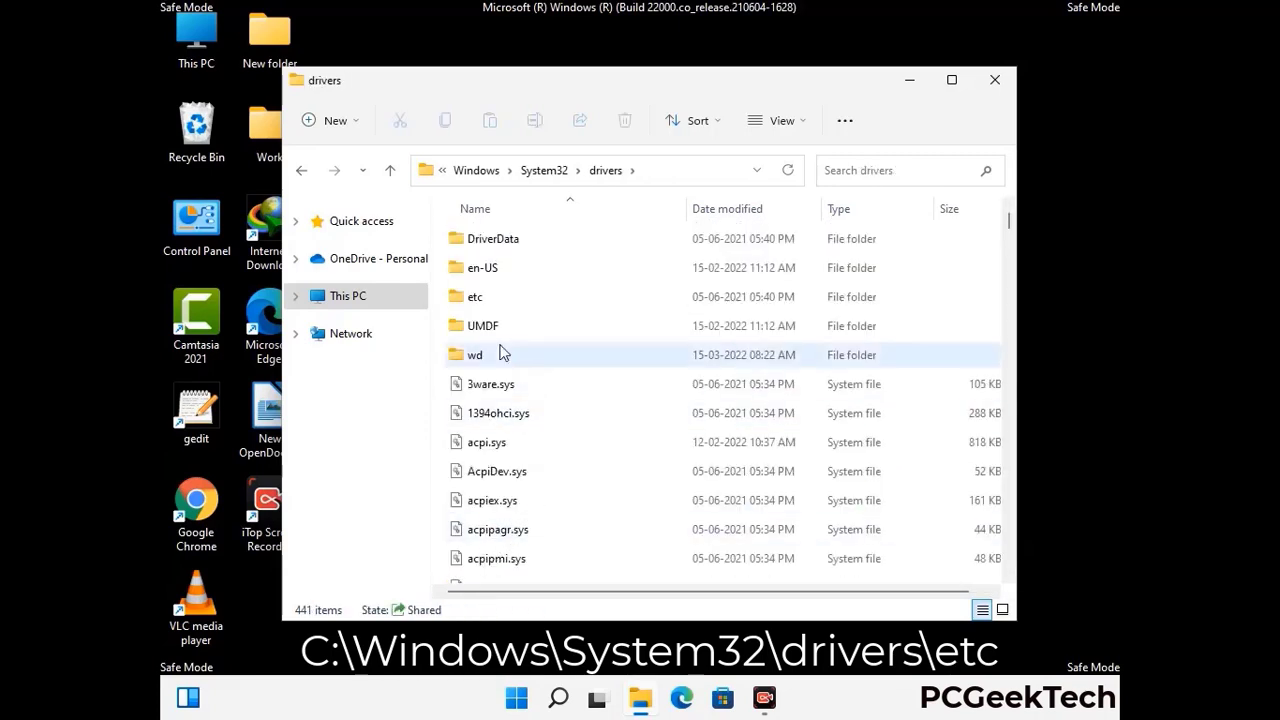
double_click(477, 297)
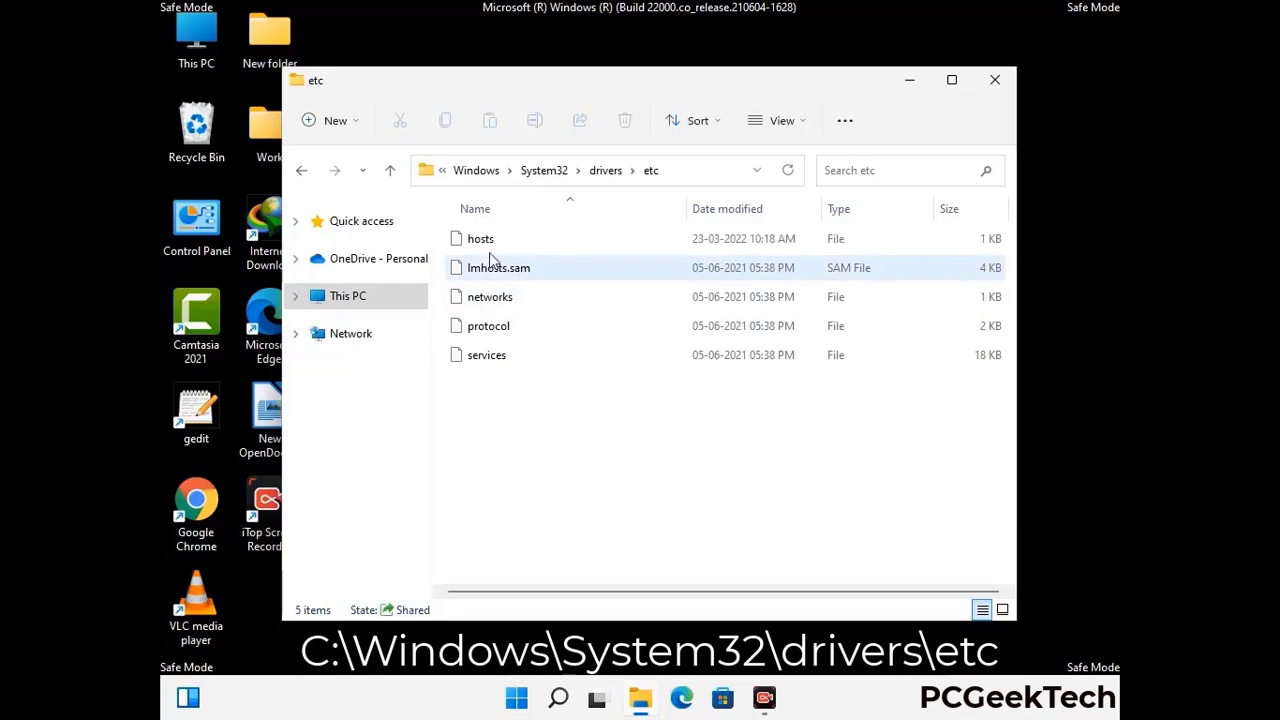
Step: Open the hosts file with Notepad
click(489, 244)
double_click(491, 250)
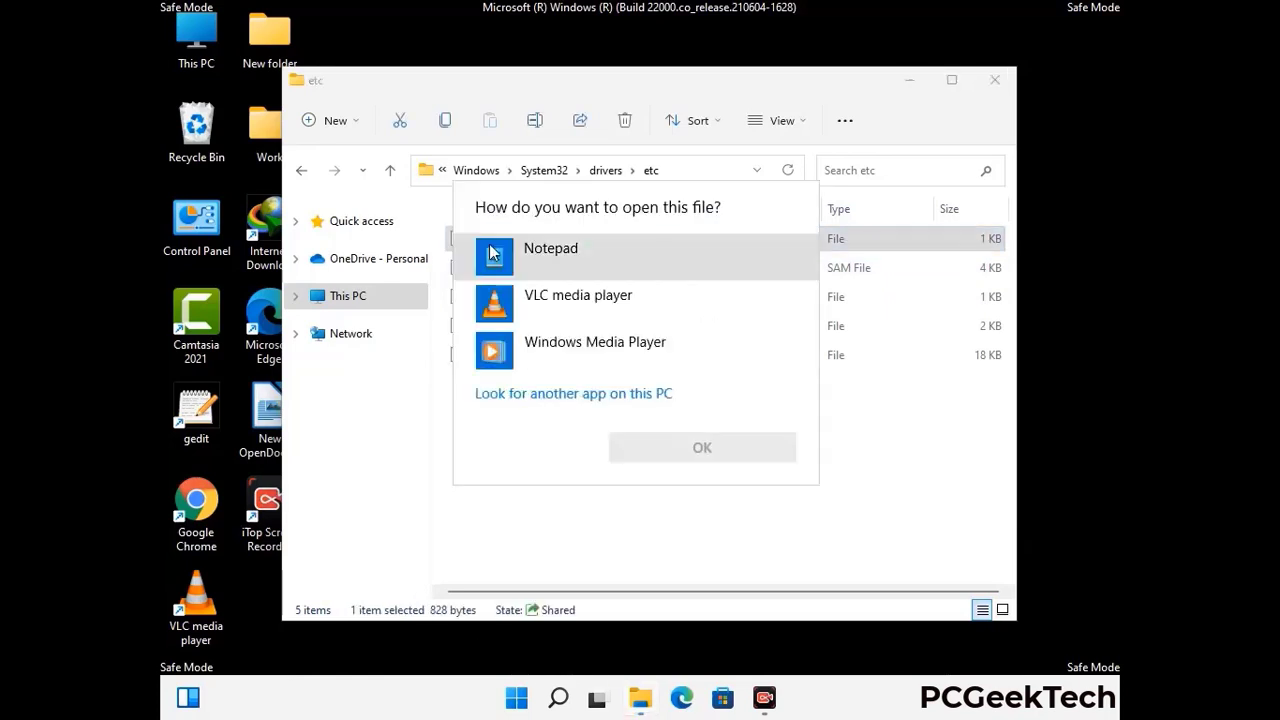
click(578, 256)
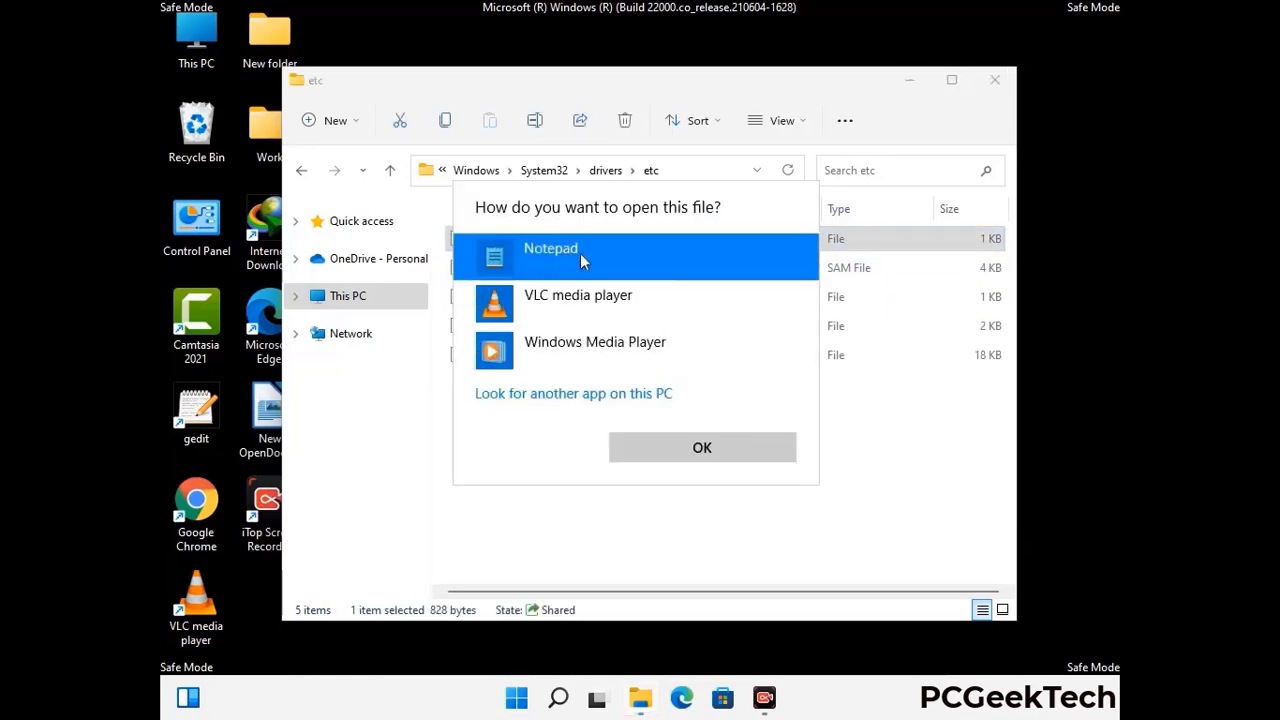
click(702, 449)
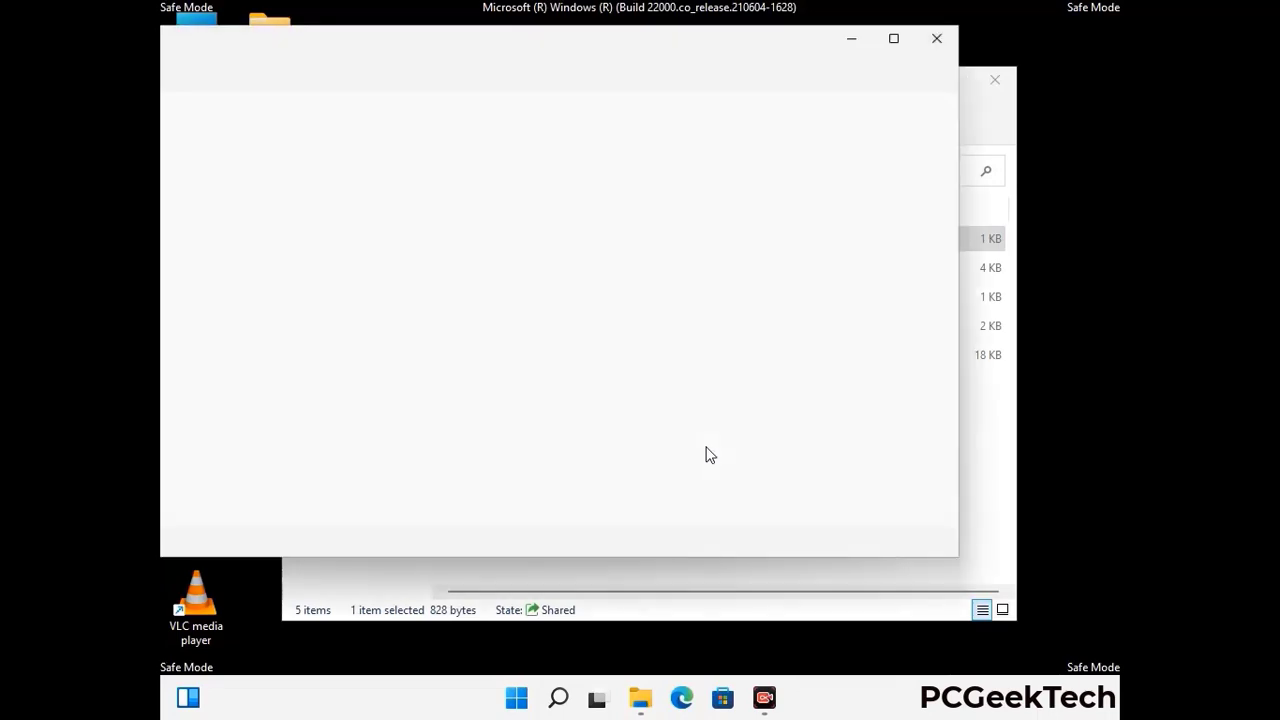
Step: Add a blank line after the last localhost entry in hosts and save the file
drag(555, 57, 754, 66)
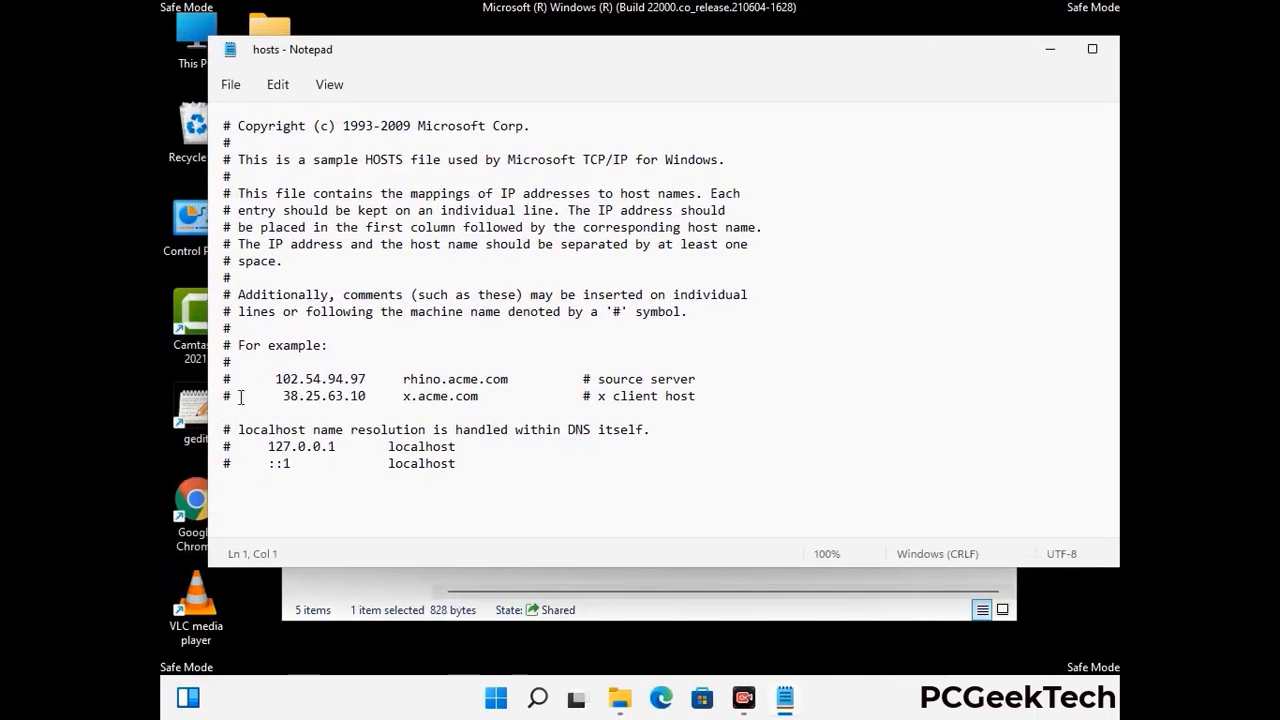
click(480, 469)
key(Return)
scroll(490, 290, down, 1)
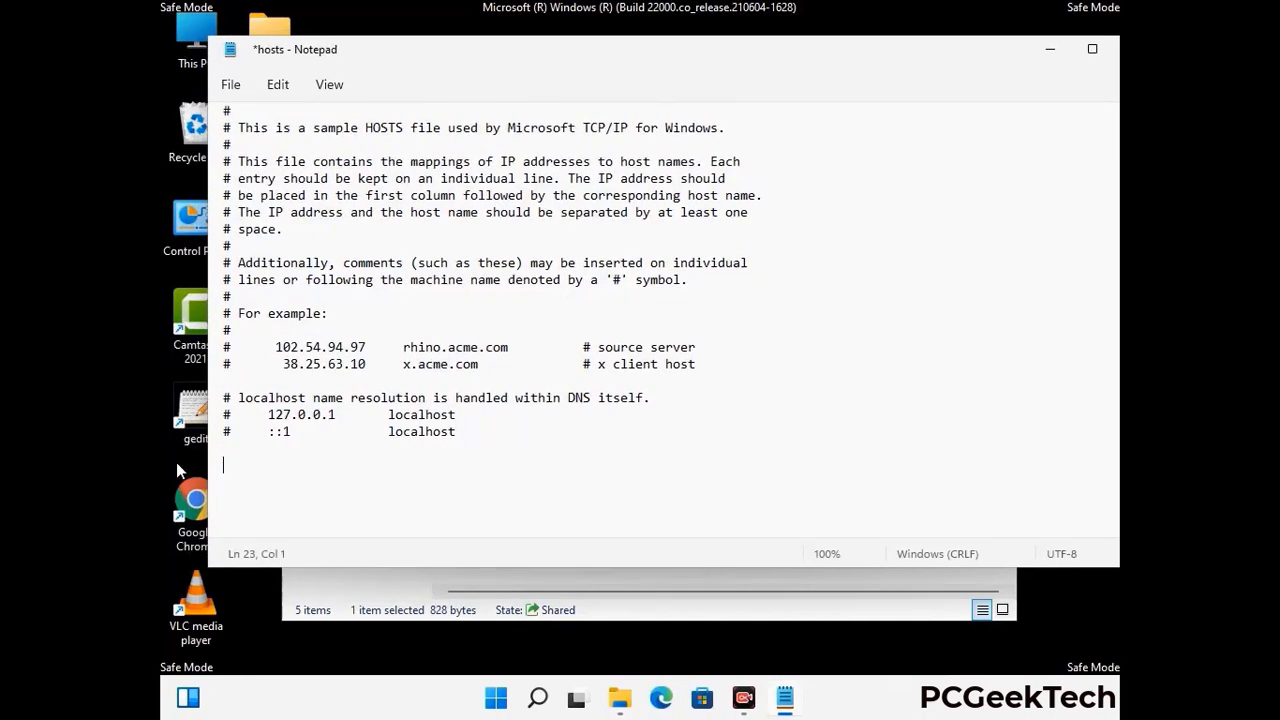
click(230, 86)
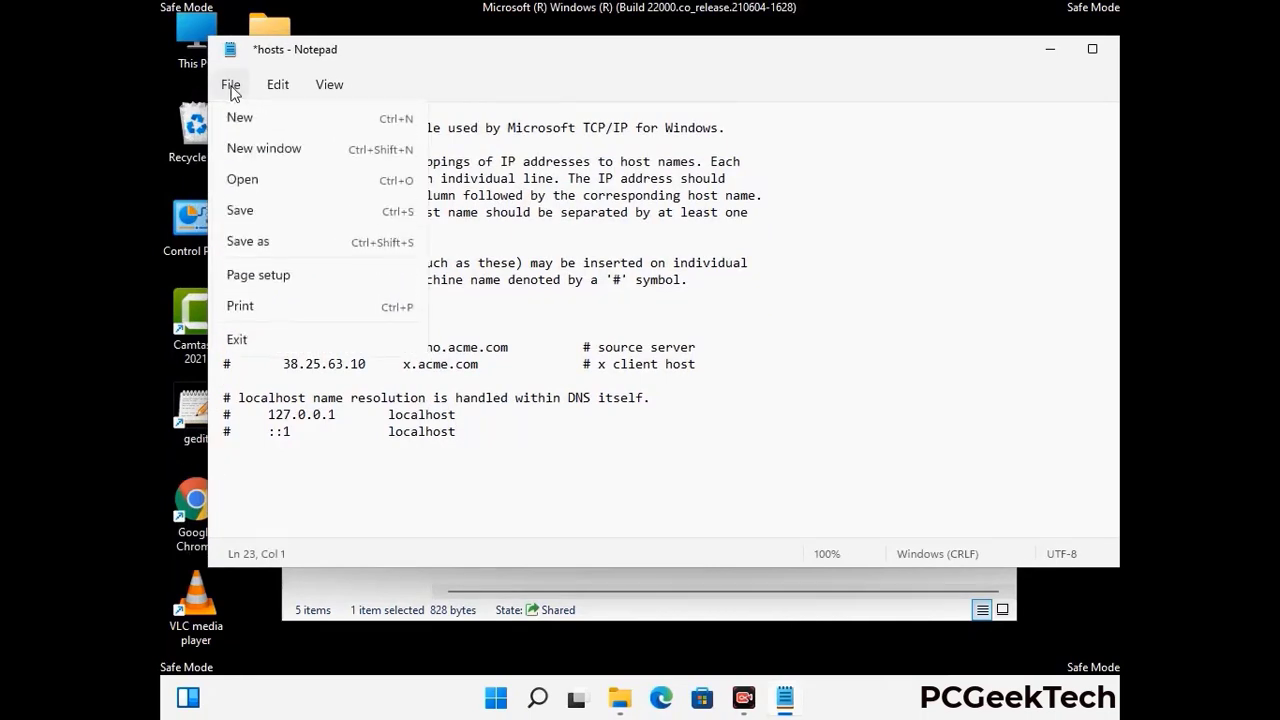
click(240, 212)
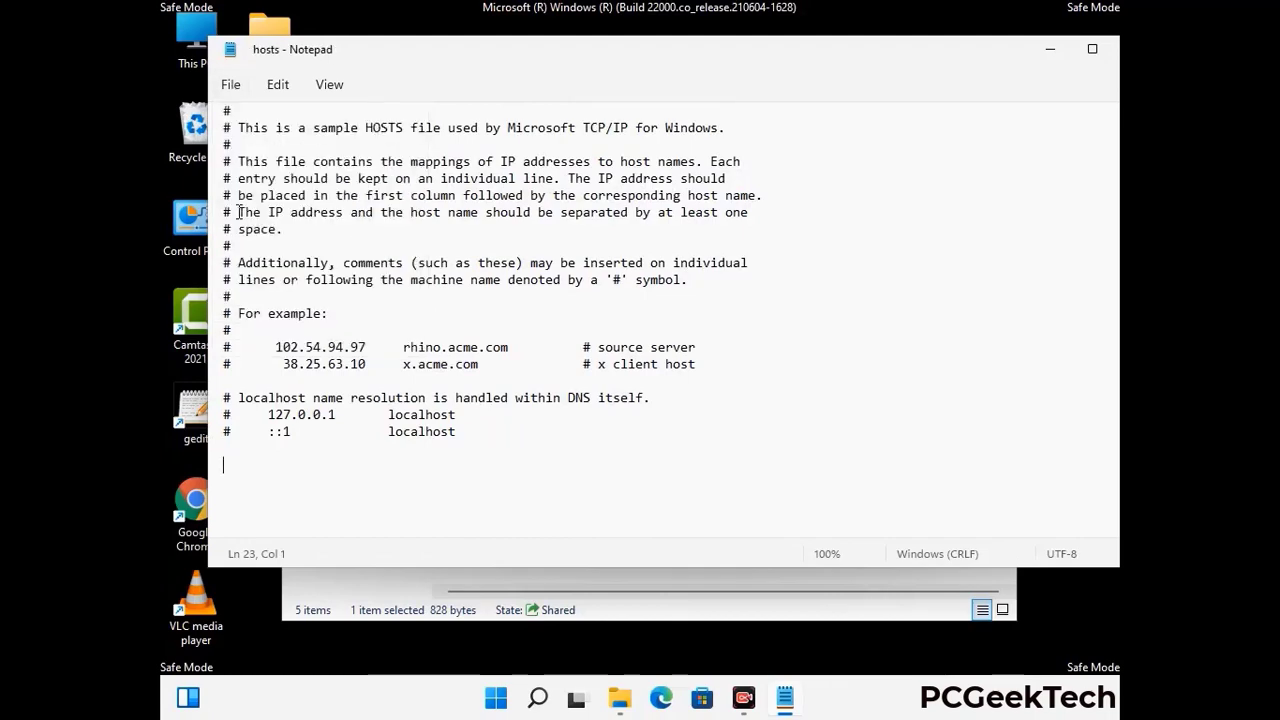
Step: Close Notepad and the etc folder window
drag(964, 56, 818, 57)
click(986, 52)
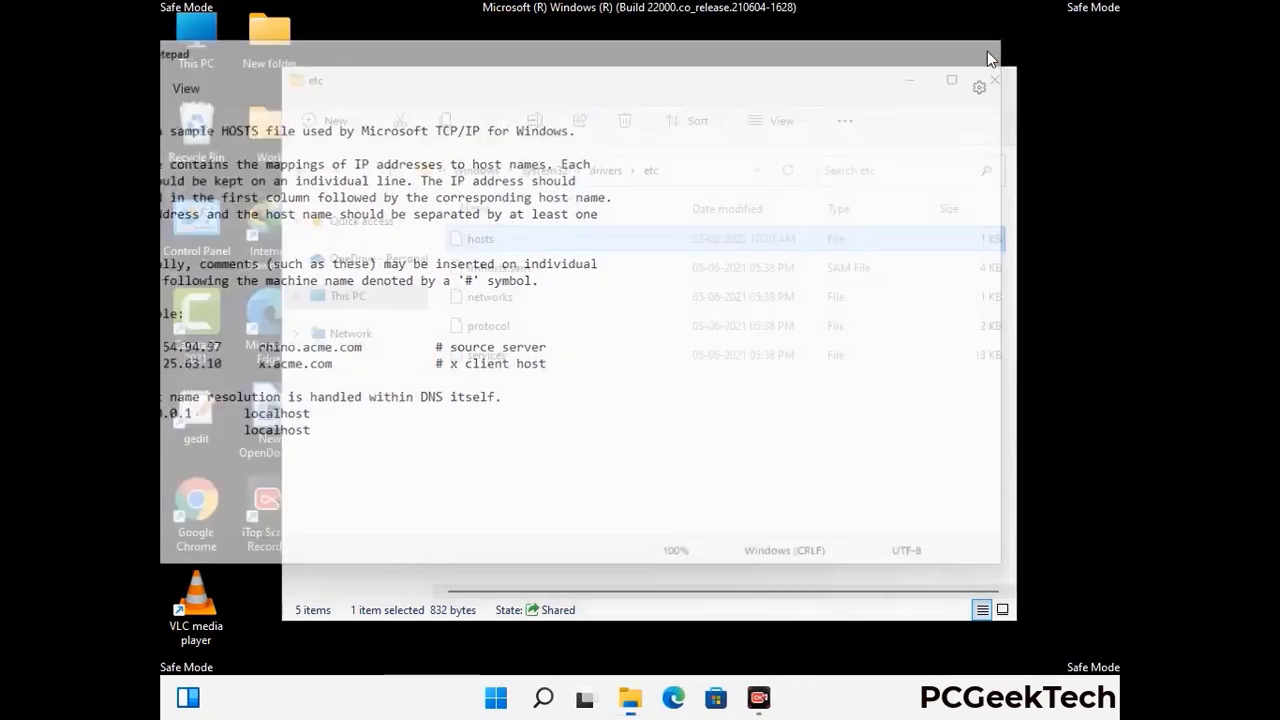
click(995, 78)
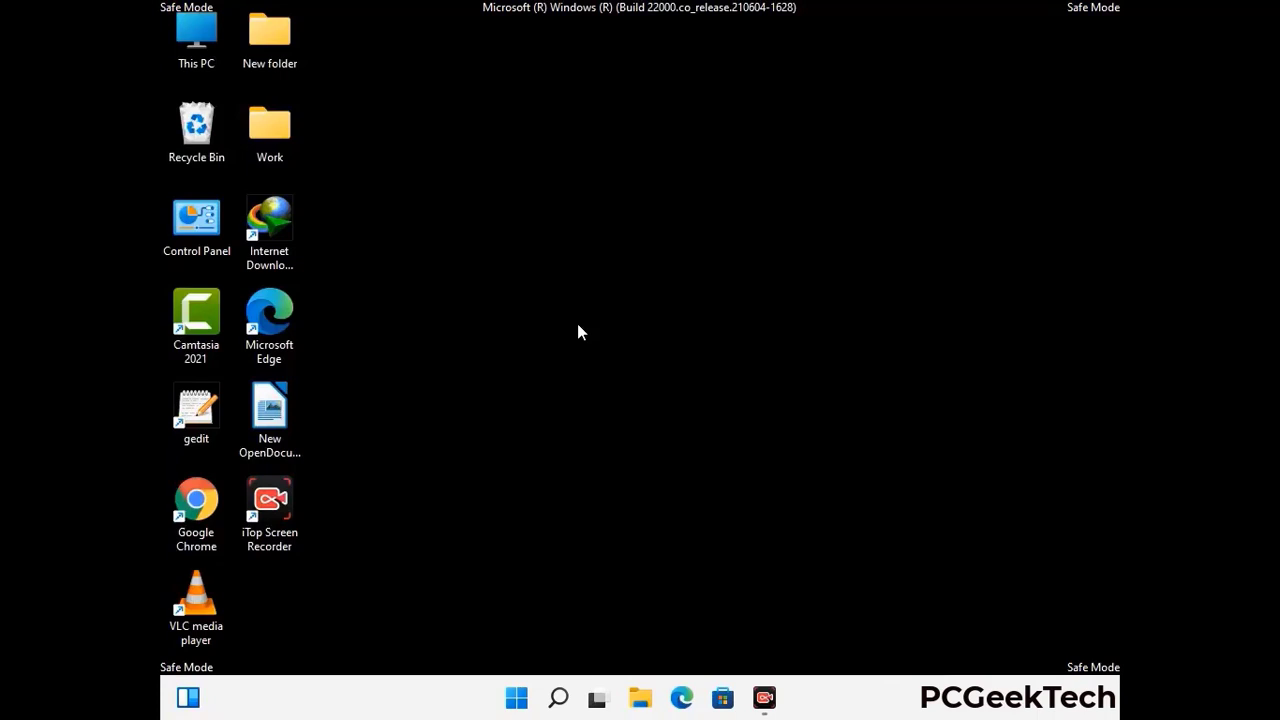
Step: Open the Roaming app data folder by running %appdata%
key(super+r)
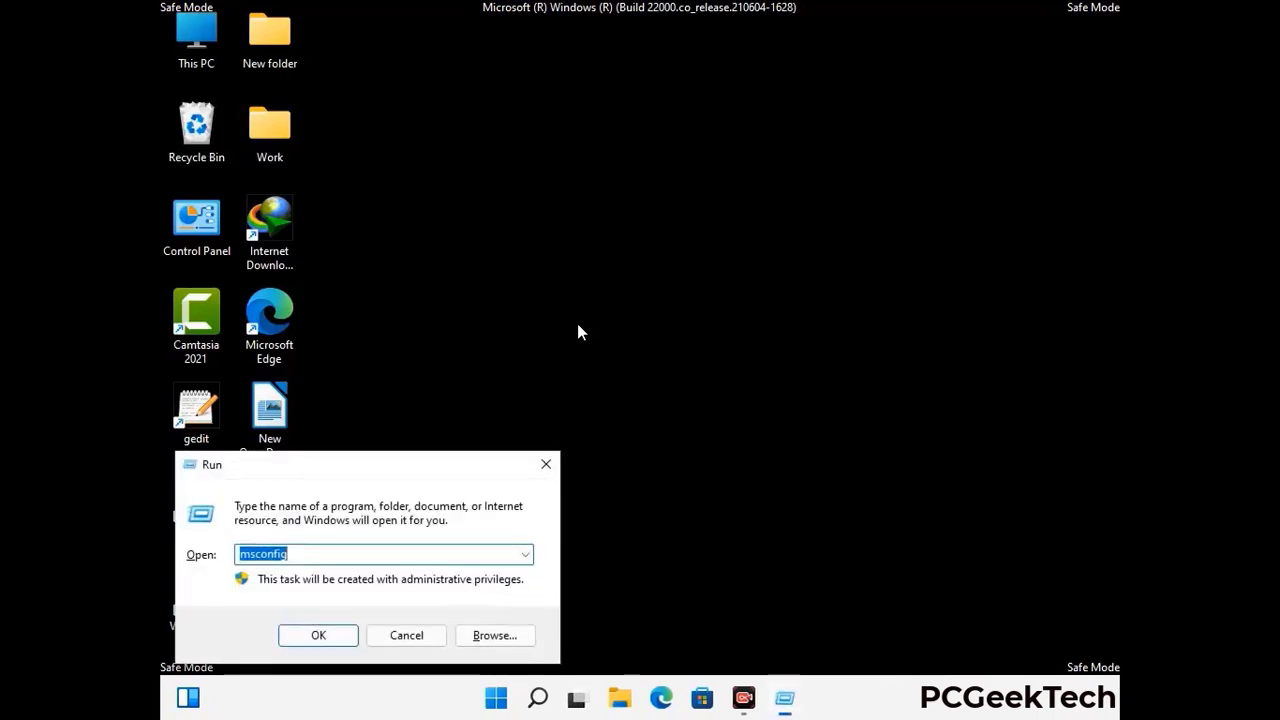
drag(366, 460, 594, 198)
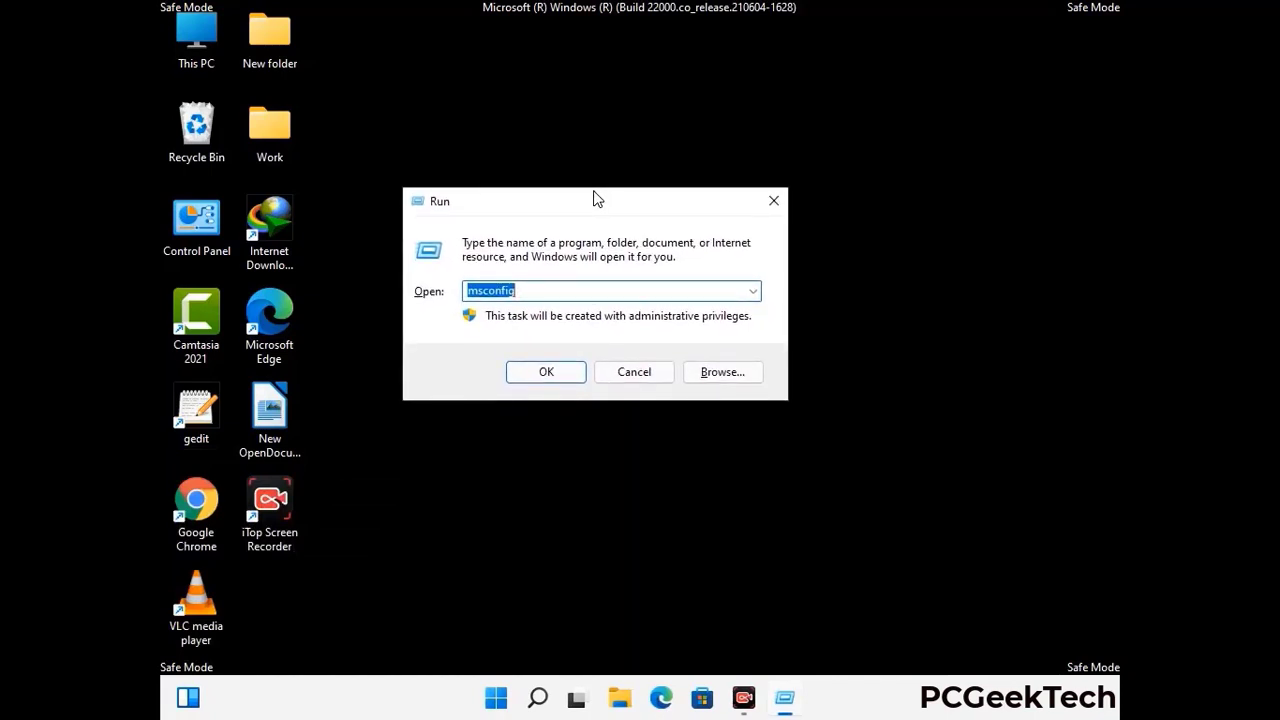
text(%)
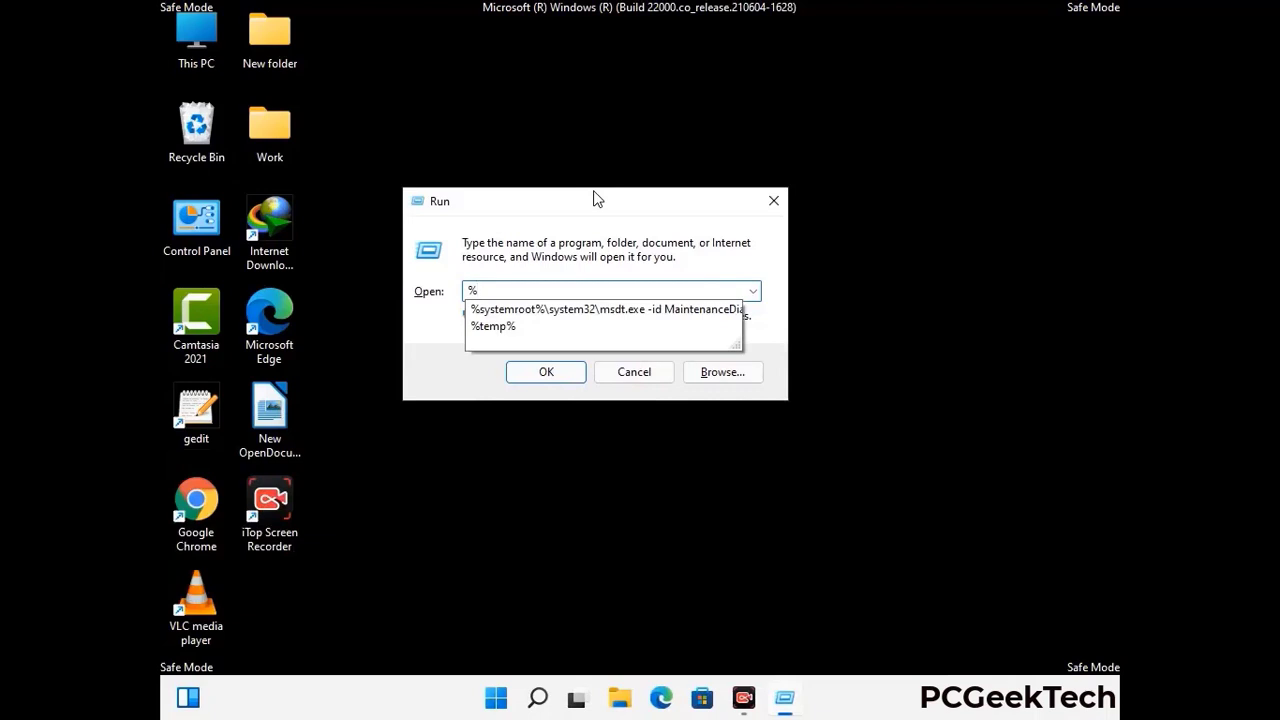
text(appdata%)
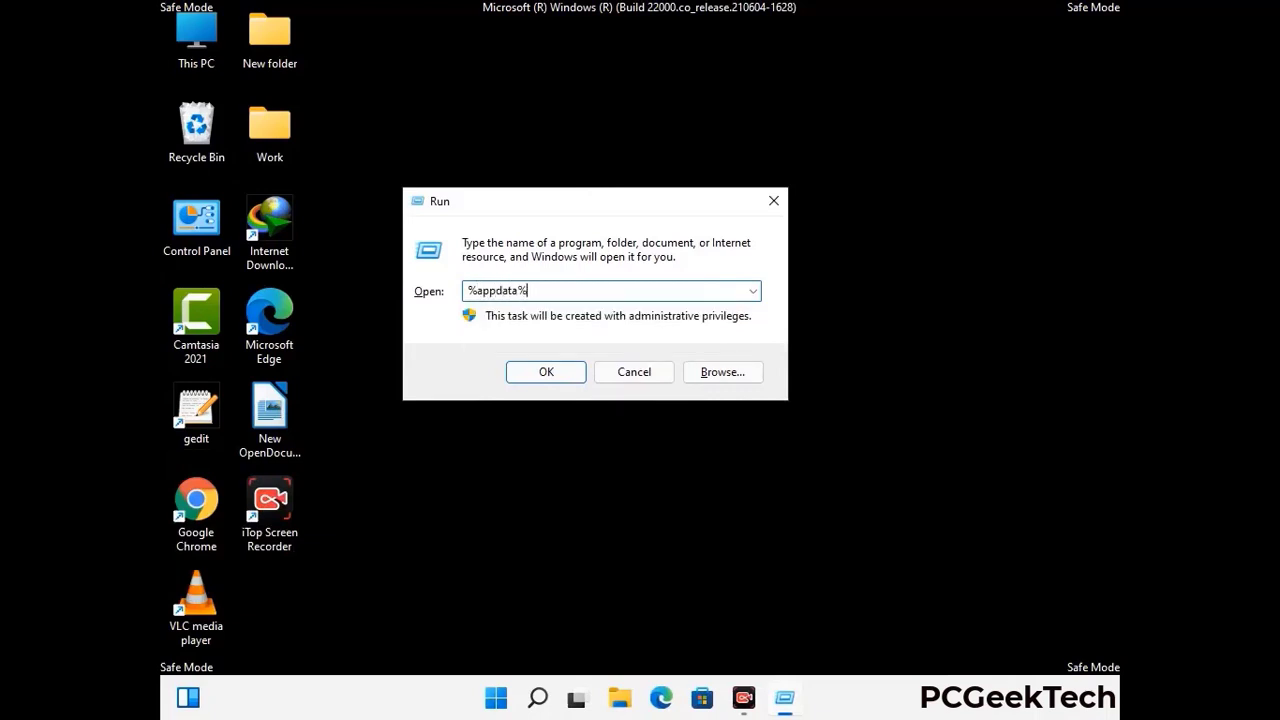
key(Return)
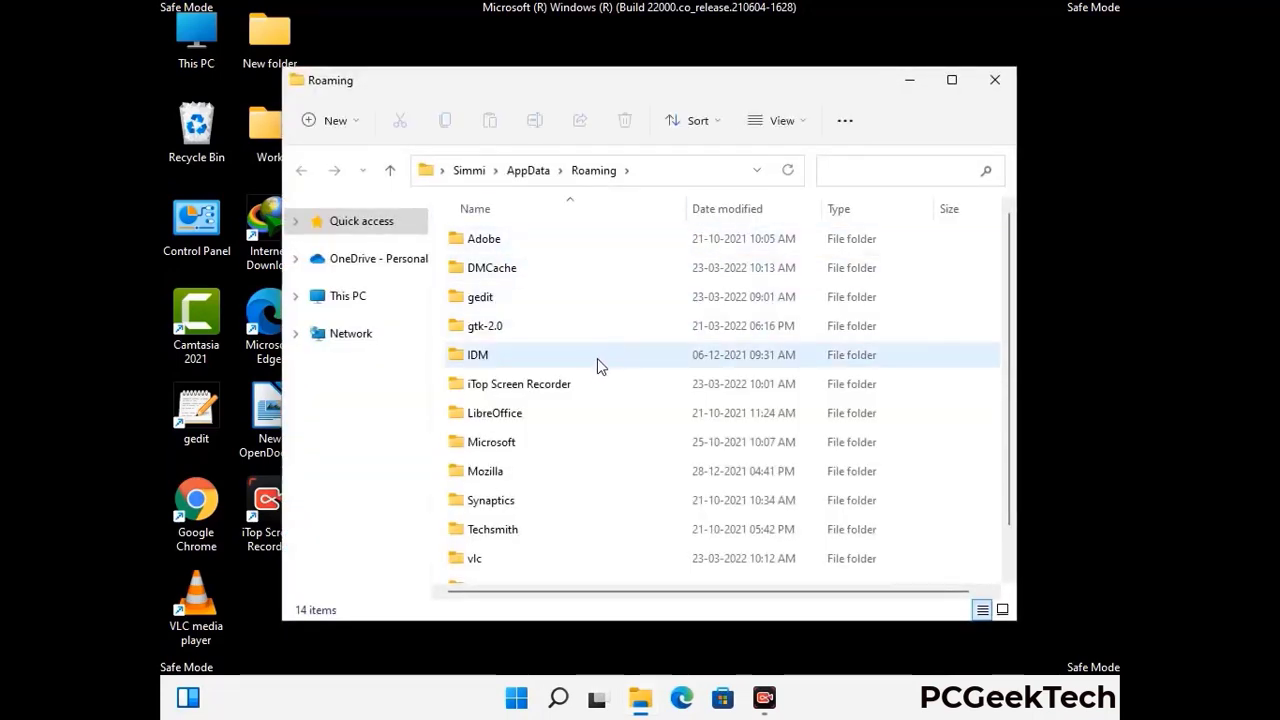
Step: Delete the Zoom folder from Roaming, leaving 13 items, and close the window
scroll(600, 360, down, 1)
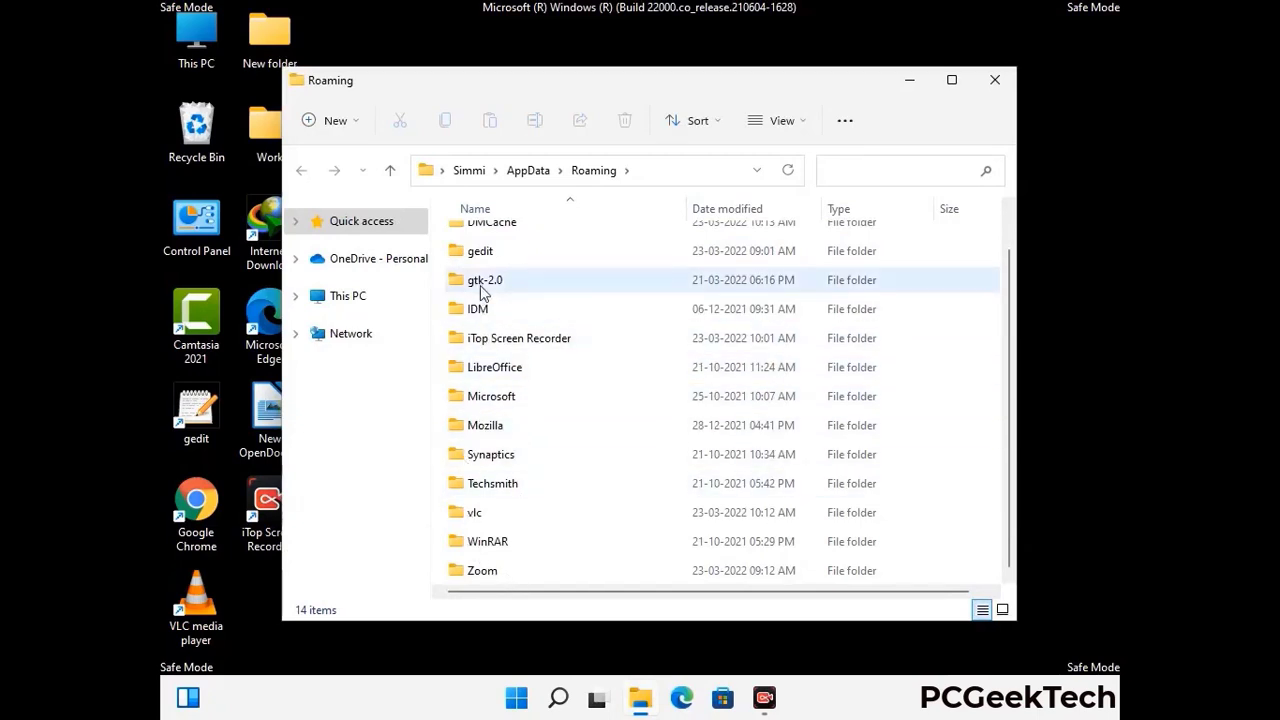
scroll(474, 320, up, 1)
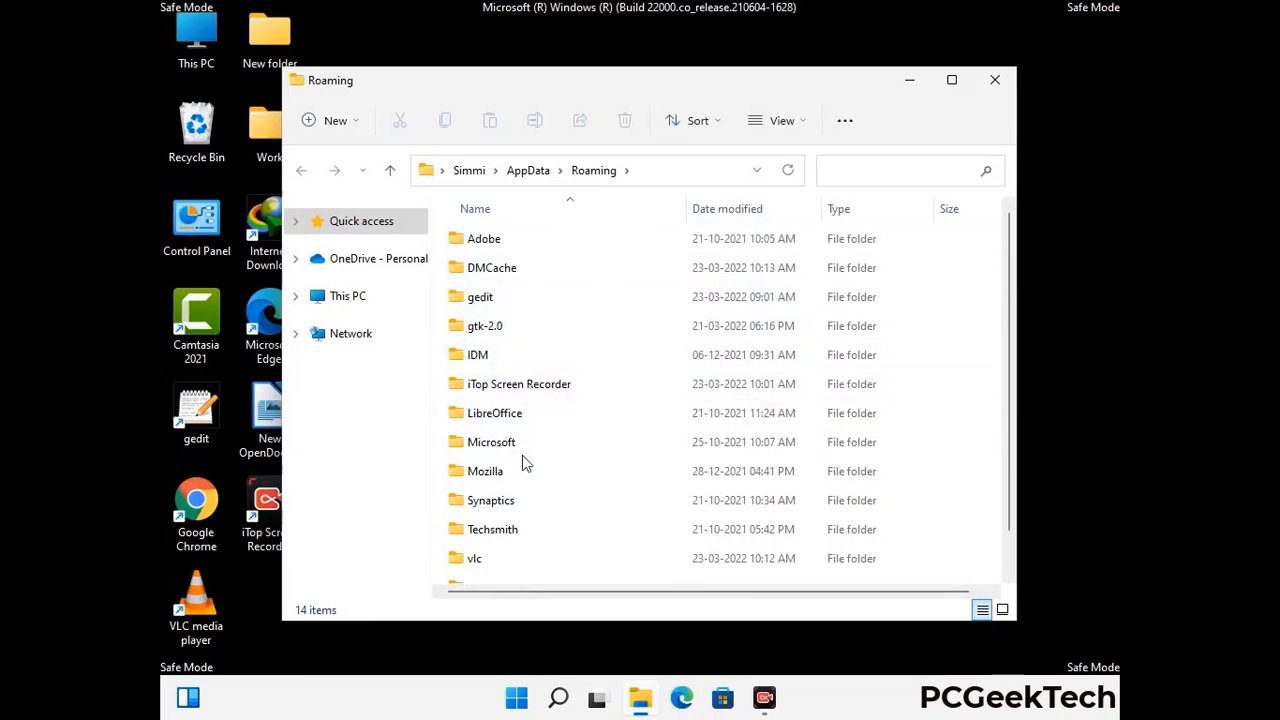
scroll(507, 555, down, 1)
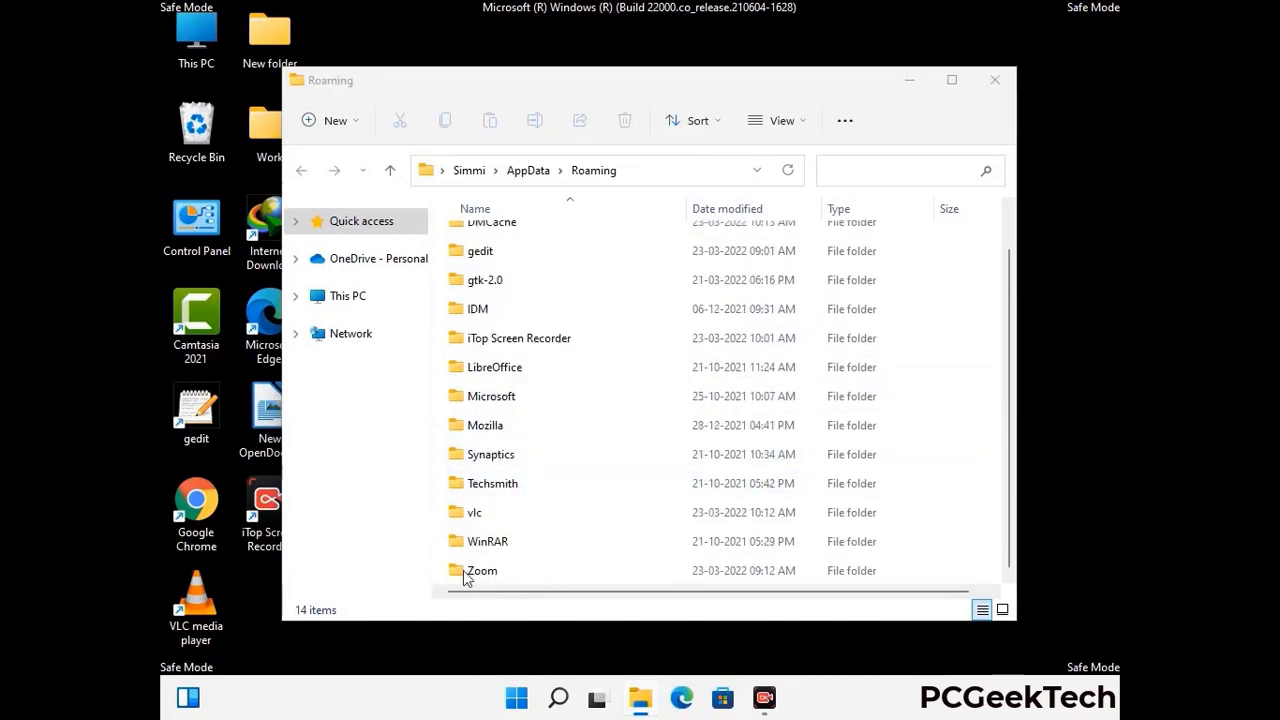
click(716, 566)
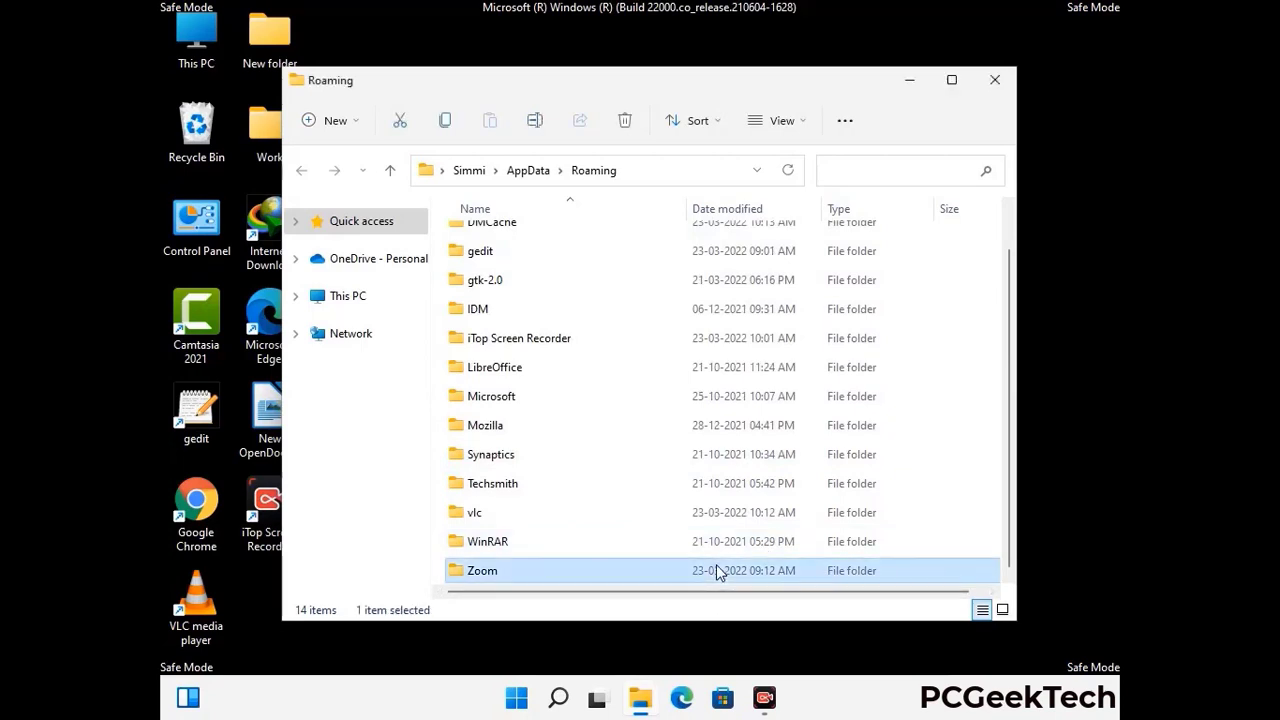
click(625, 121)
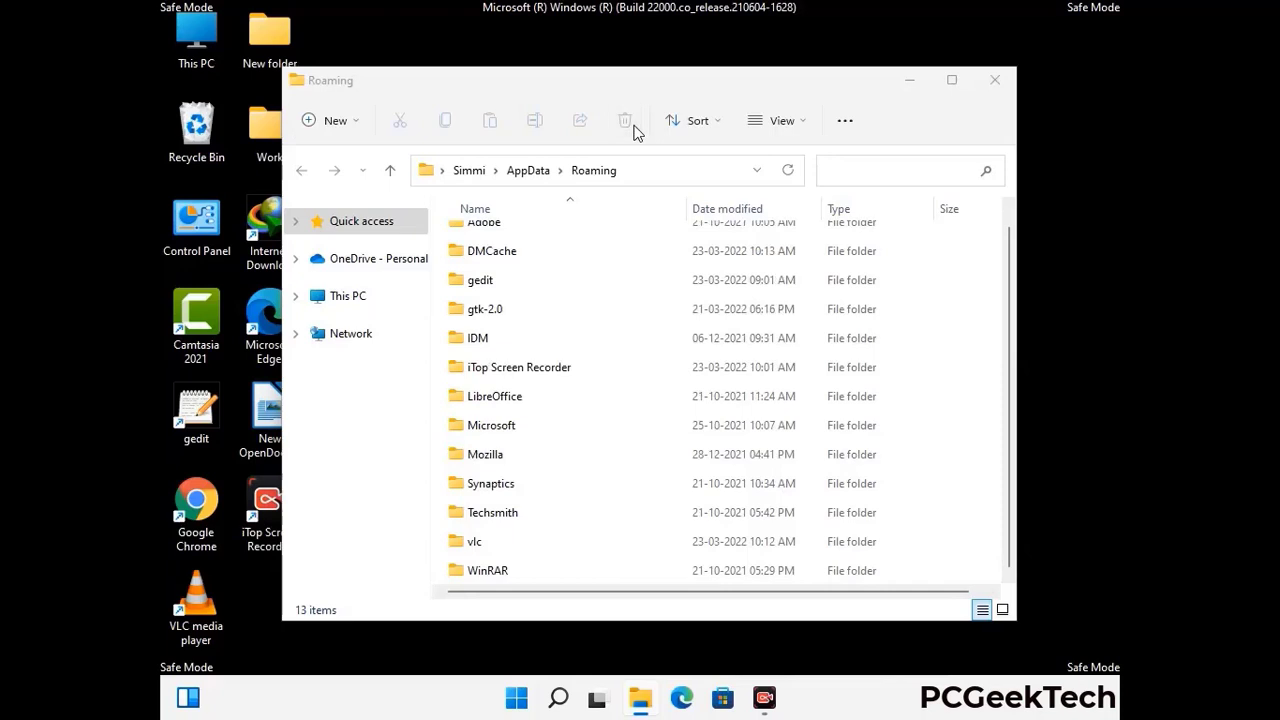
click(993, 85)
click(993, 85)
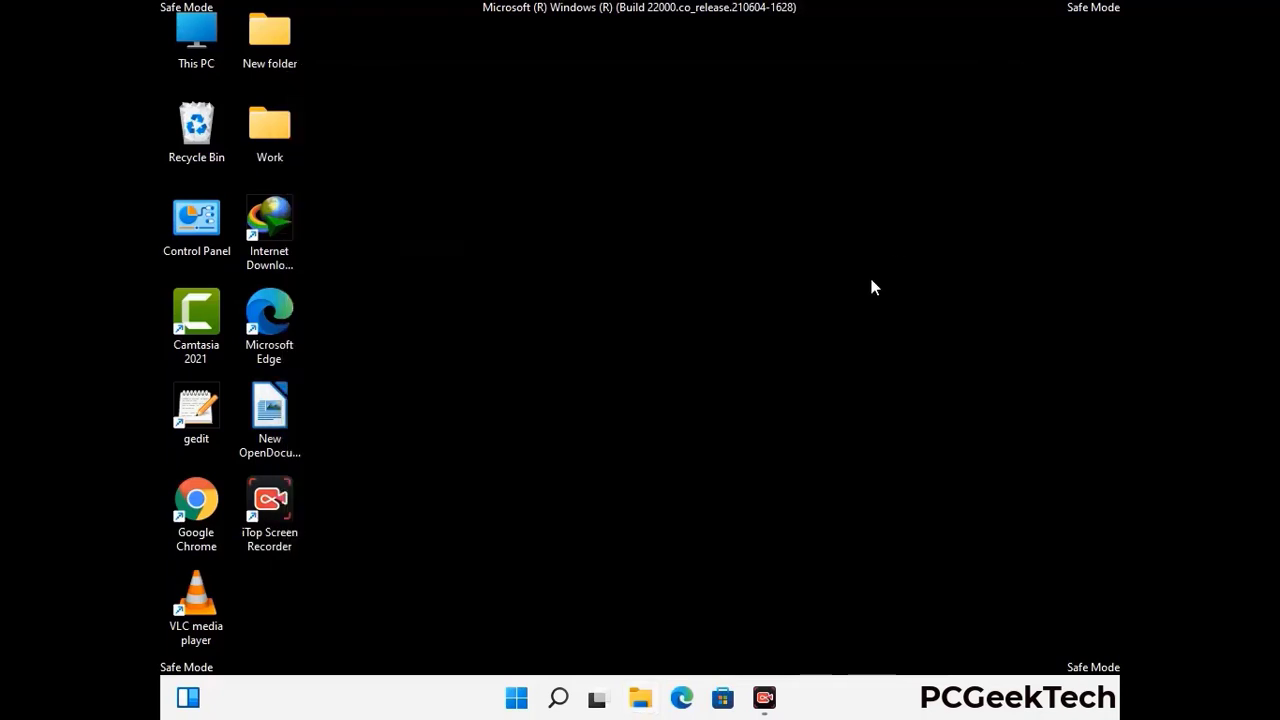
Step: Run %LocalAppData% to open AppData\Local, showing its 23 items
key(super+r)
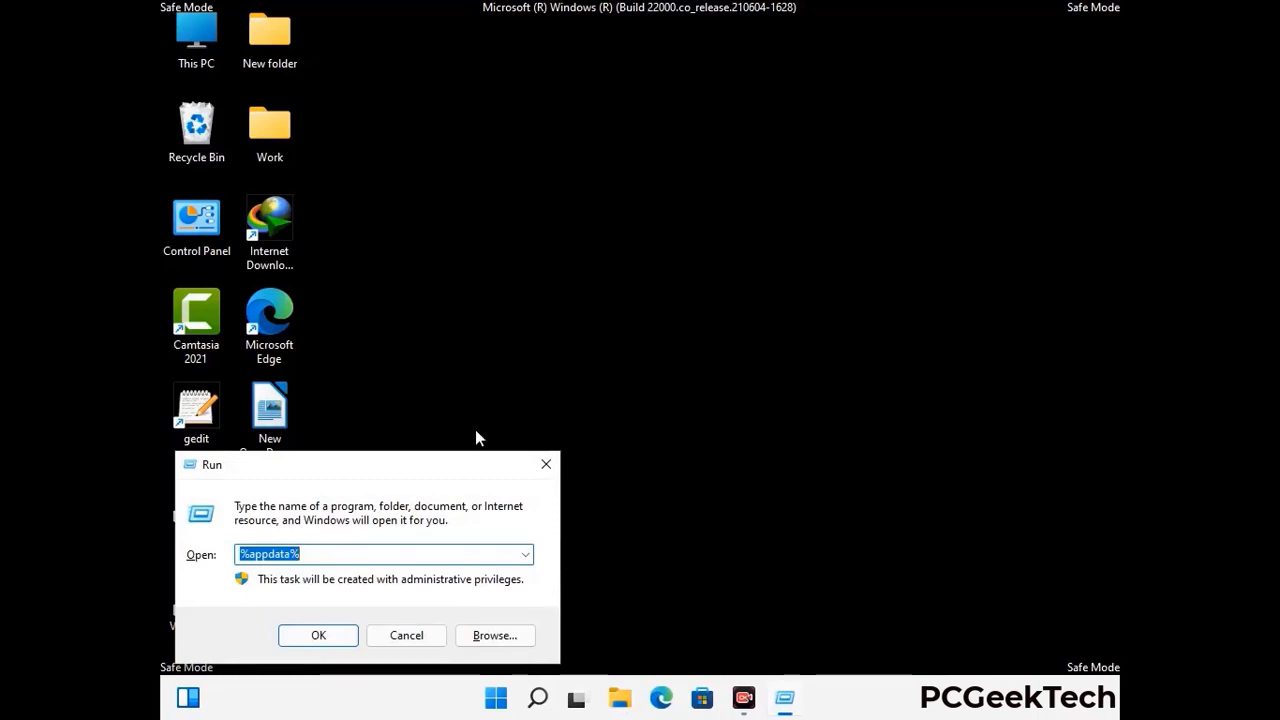
drag(400, 475, 671, 253)
text(%Local)
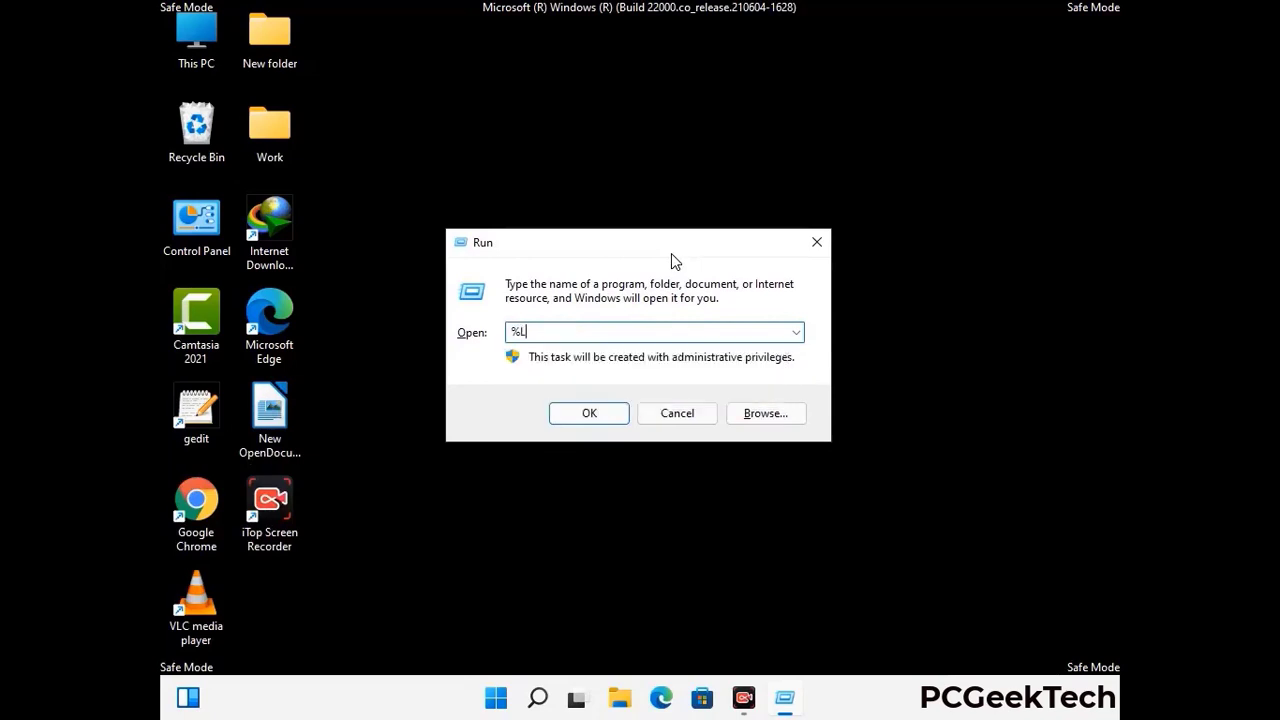
text(AppData%)
key(Return)
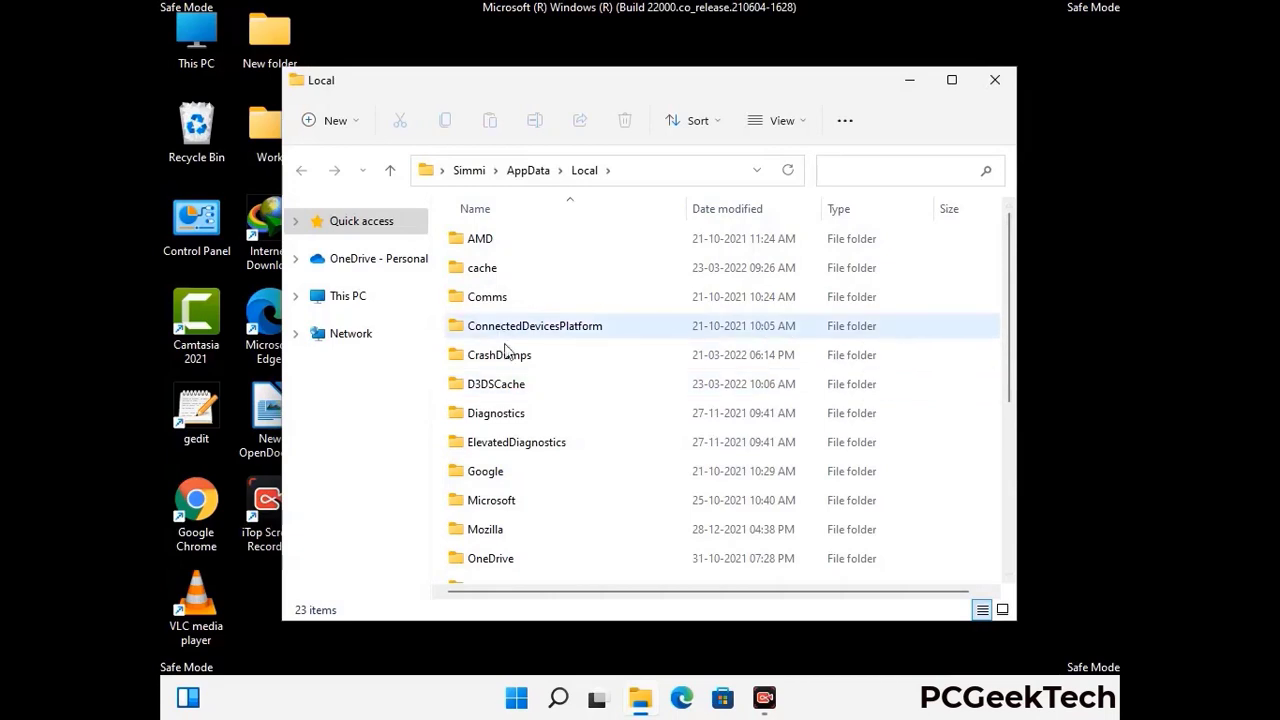
Step: Delete the Mozilla folder from AppData\Local, leaving 22 items, and close the window
scroll(537, 449, down, 1)
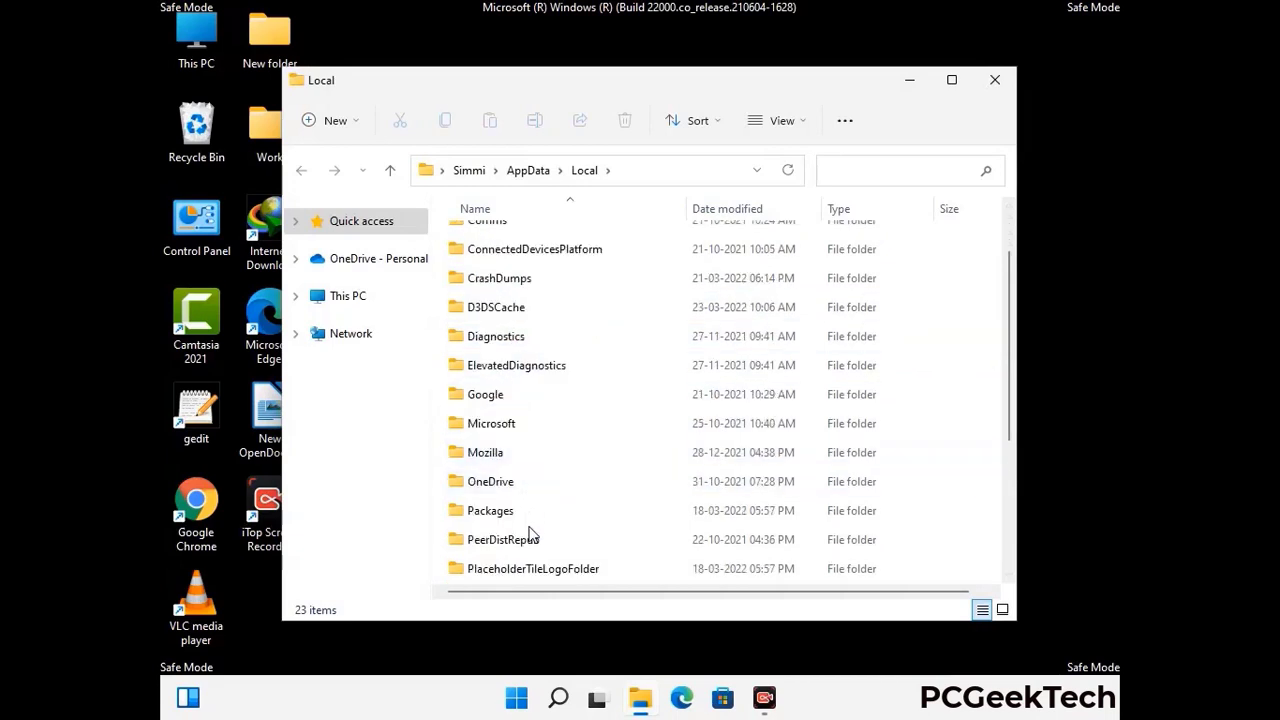
click(498, 456)
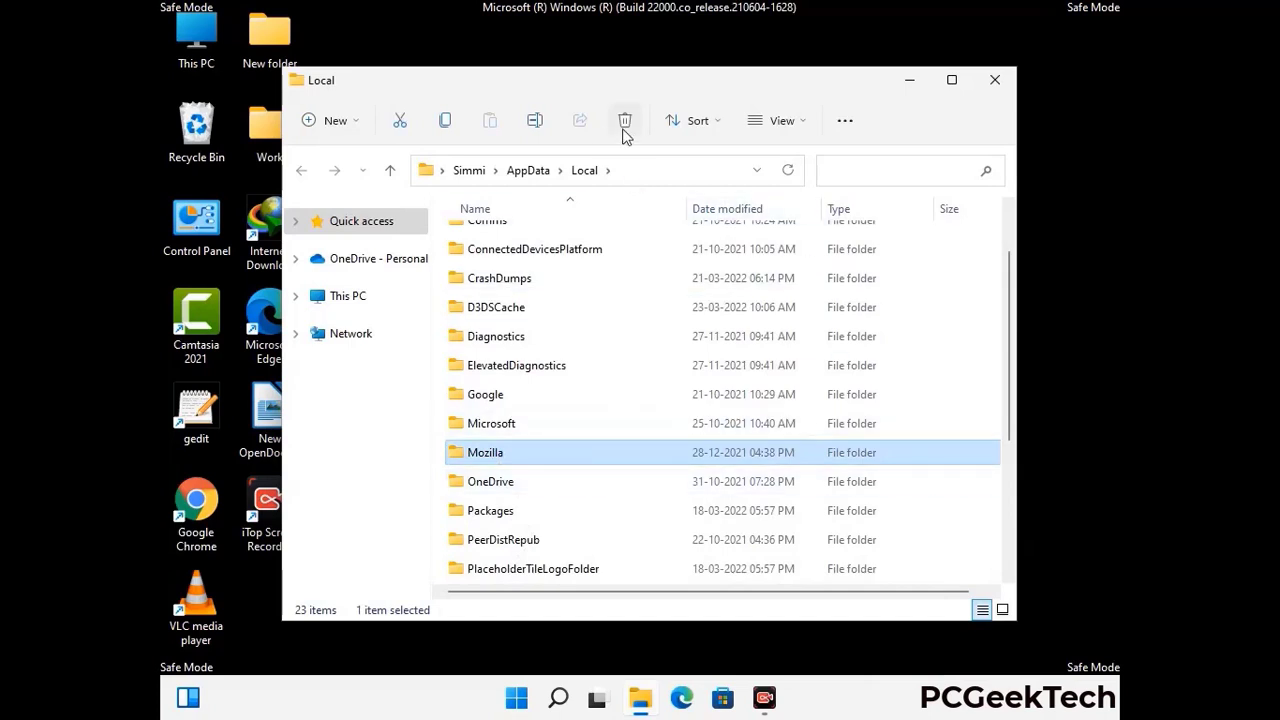
click(624, 121)
click(624, 121)
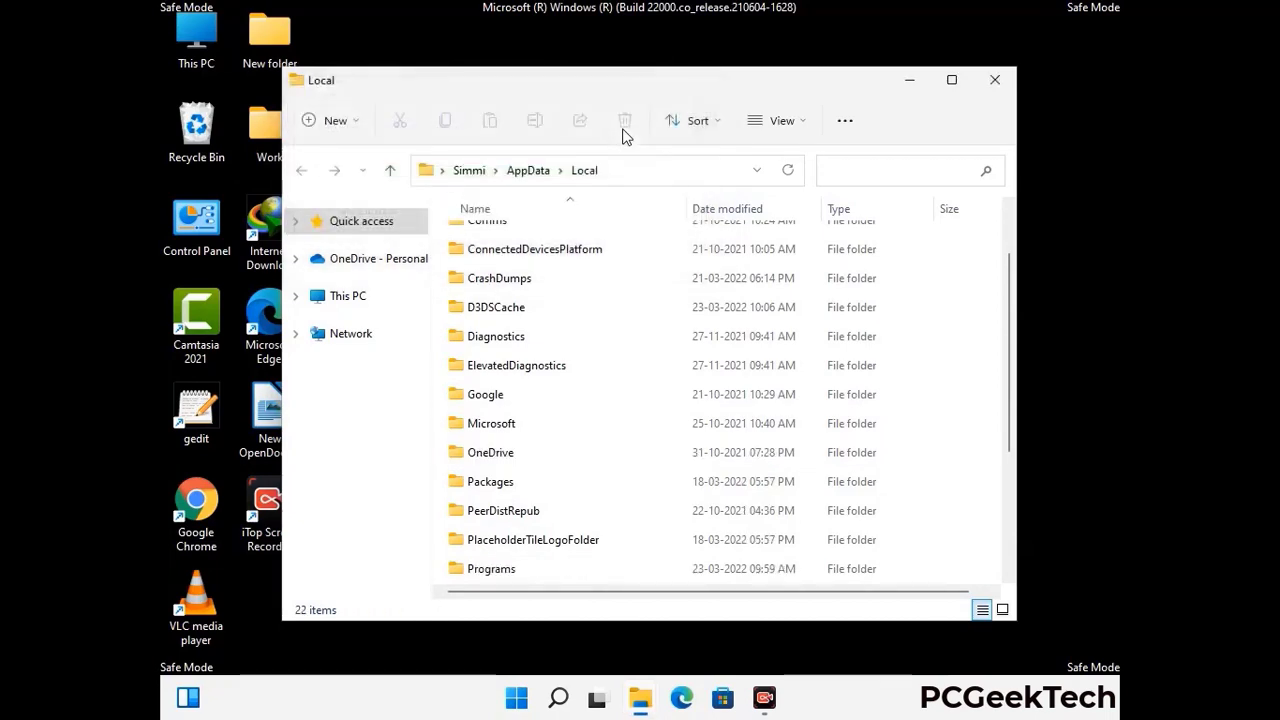
click(995, 80)
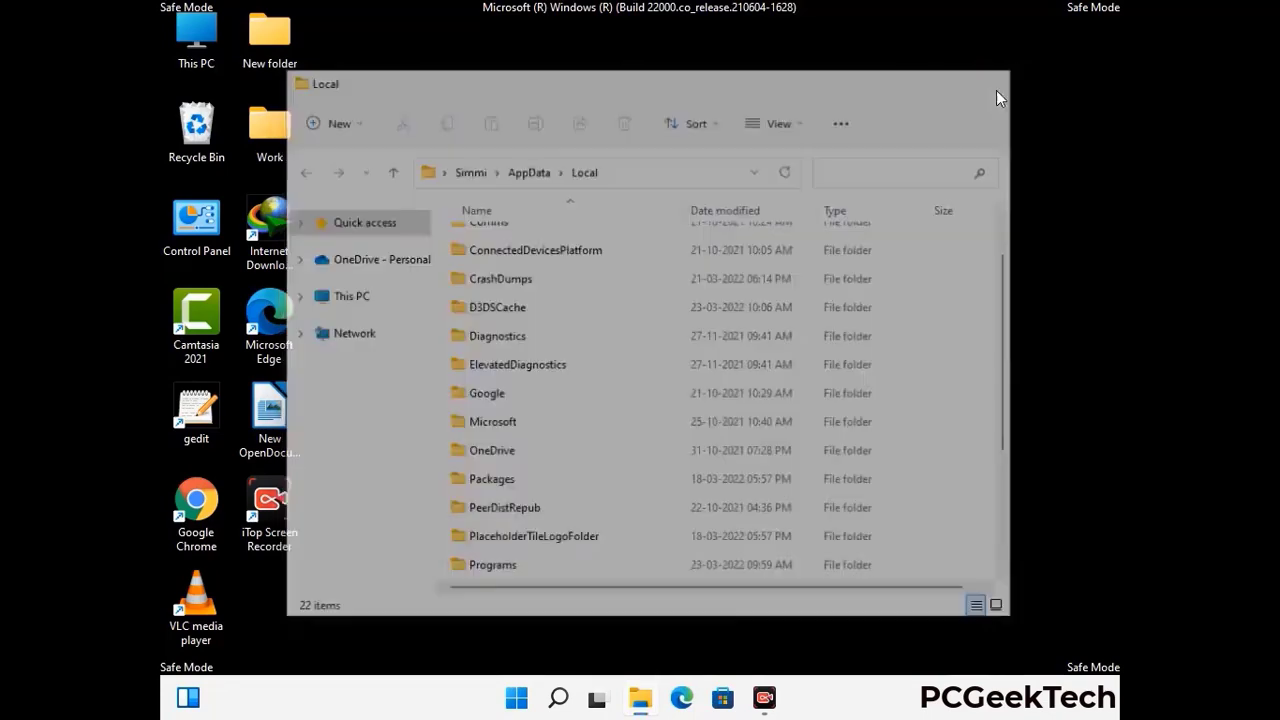
Step: Run %ProgramData% to open C:\ProgramData, showing its 16 items
key(super+r)
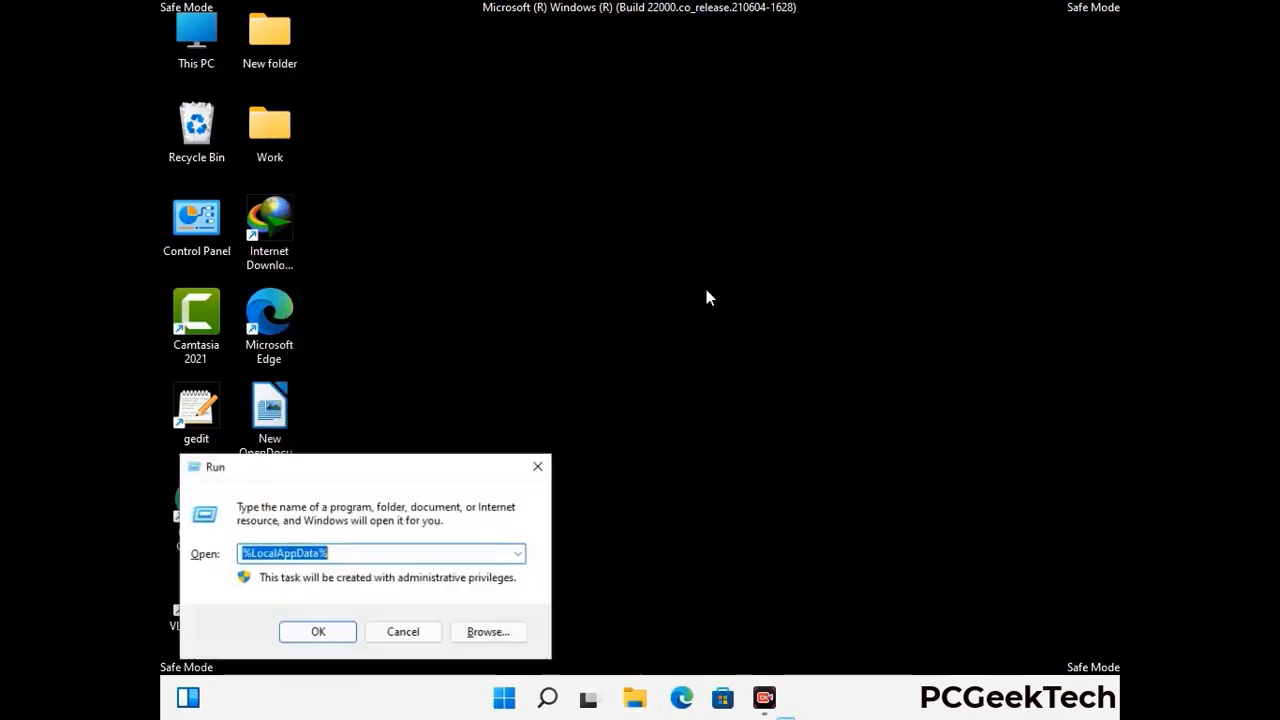
drag(355, 466, 585, 263)
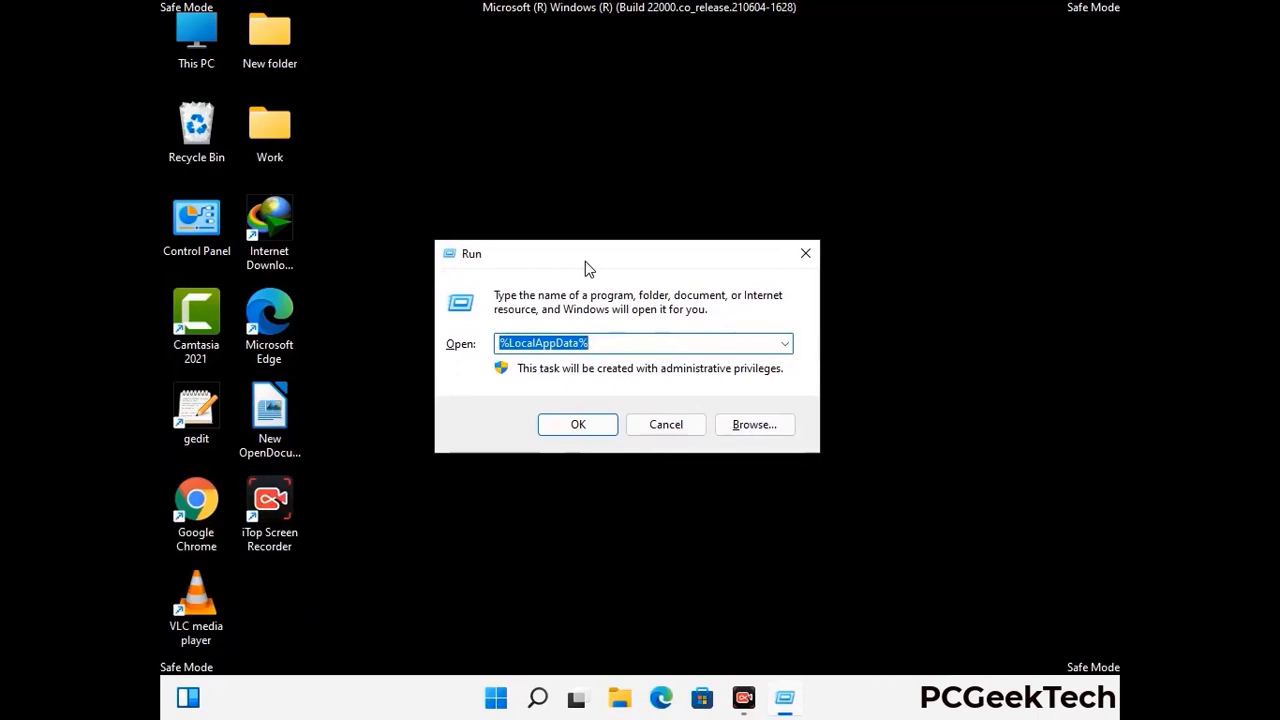
text(%)
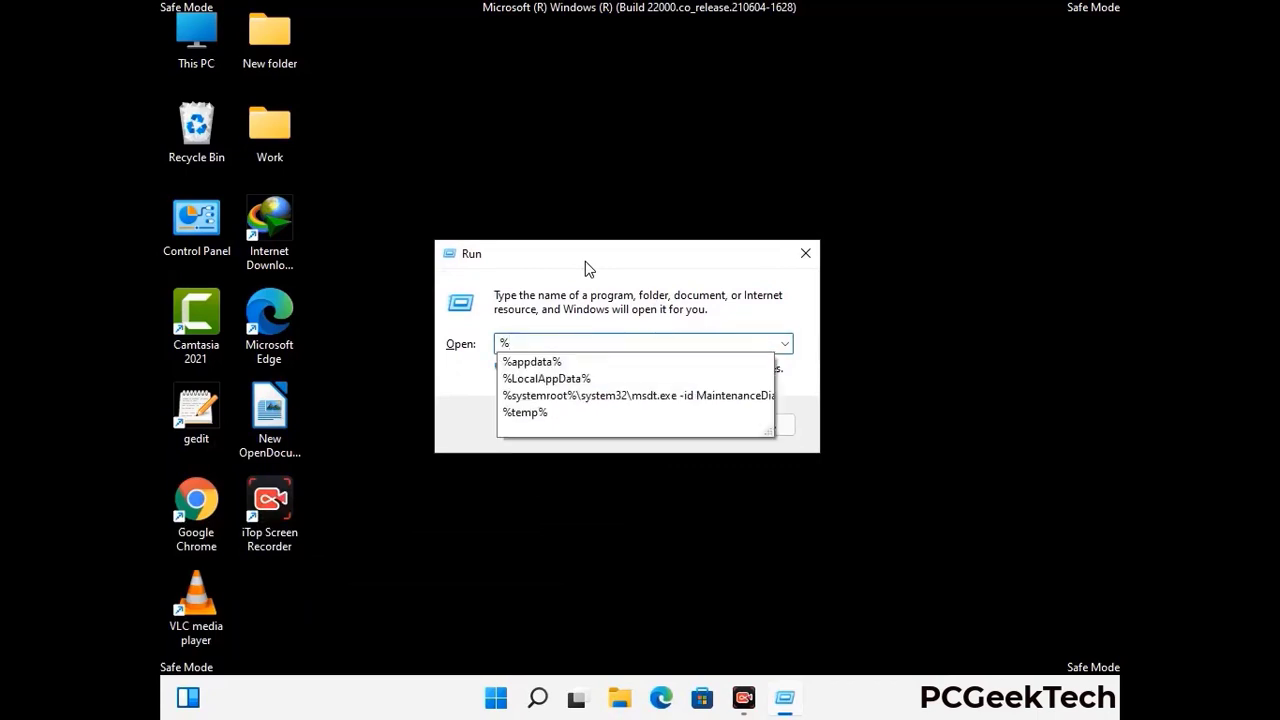
text(Pro)
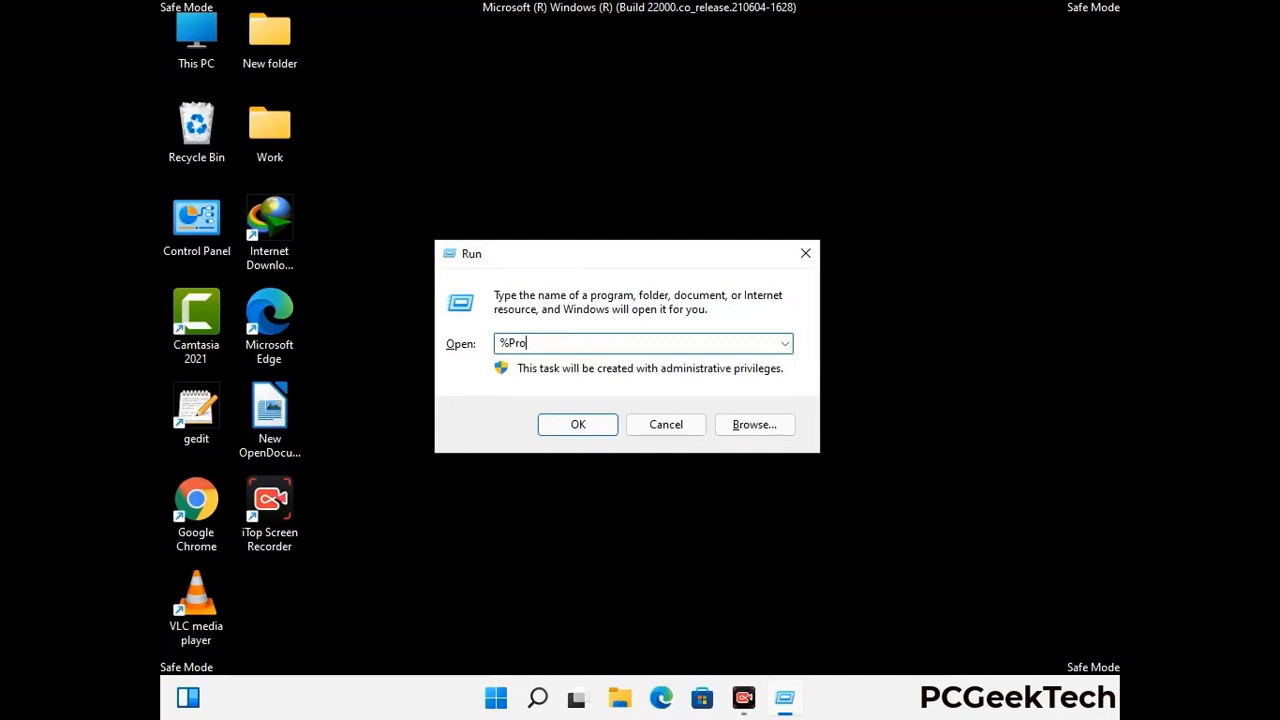
text(gramData%)
key(Return)
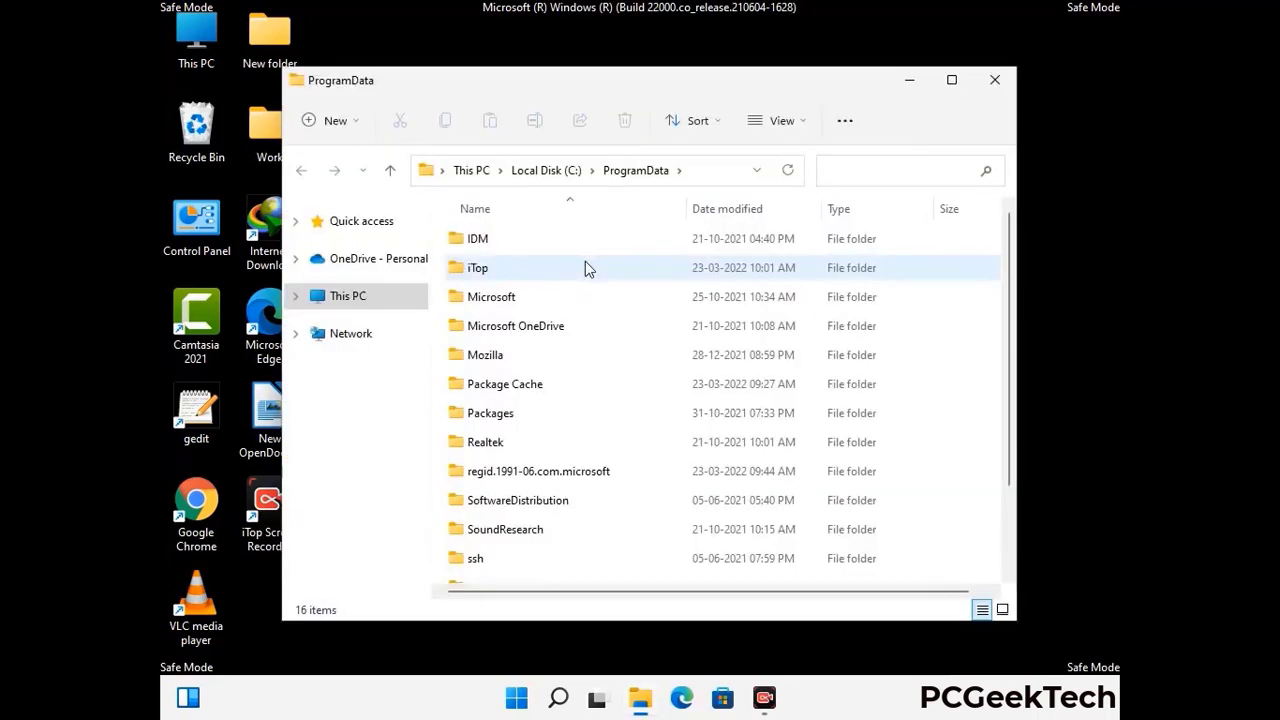
Step: Delete the Mozilla folder from C:\ProgramData, leaving 15 items, then close the window
click(537, 272)
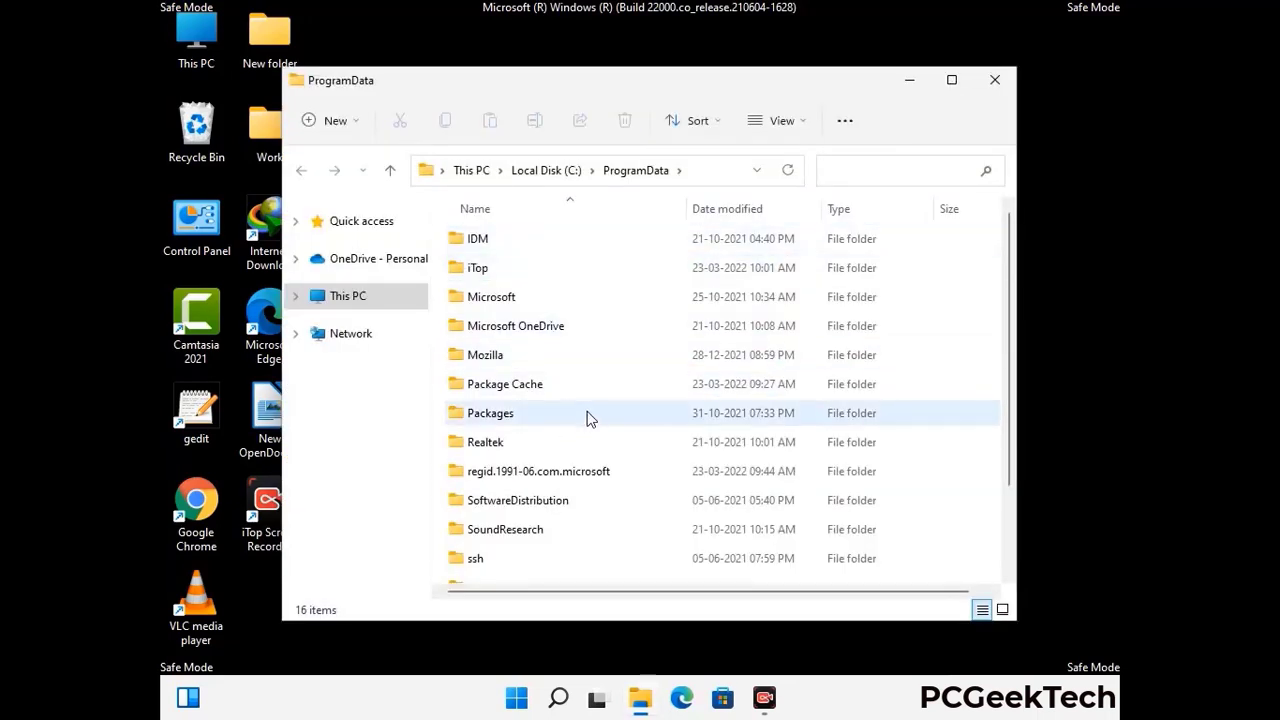
scroll(589, 420, down, 1)
scroll(585, 450, down, 1)
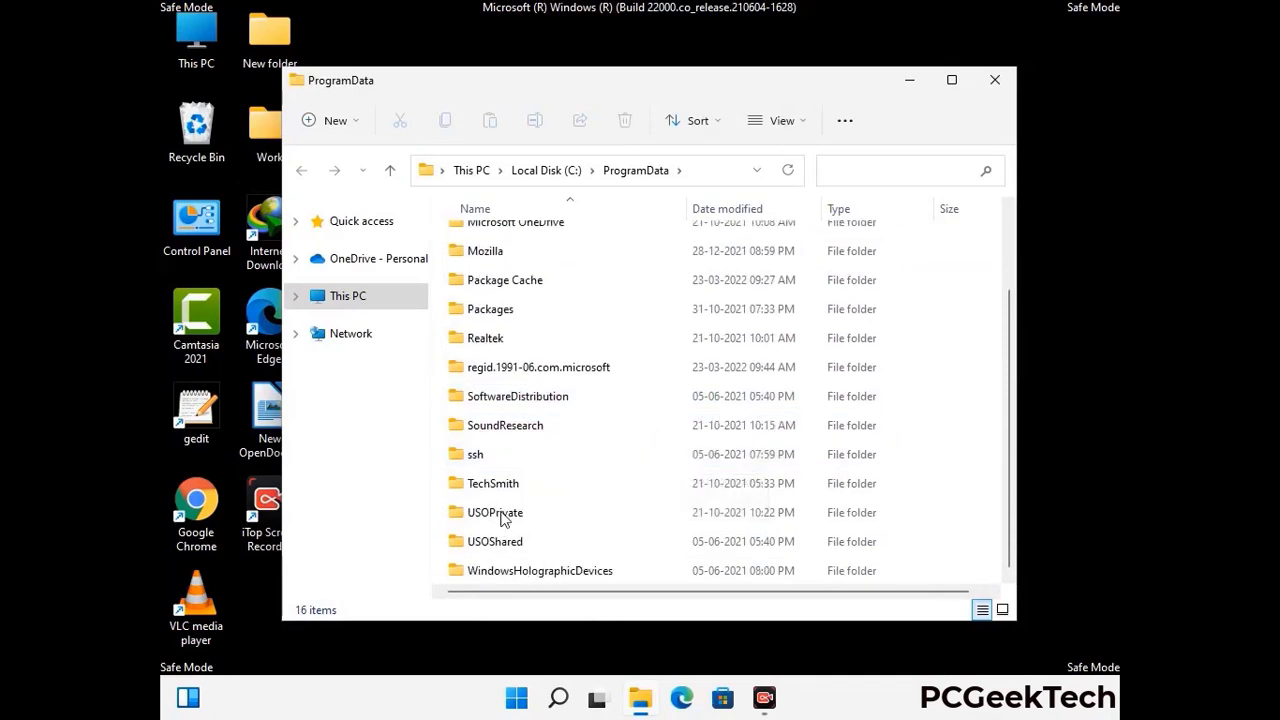
click(491, 251)
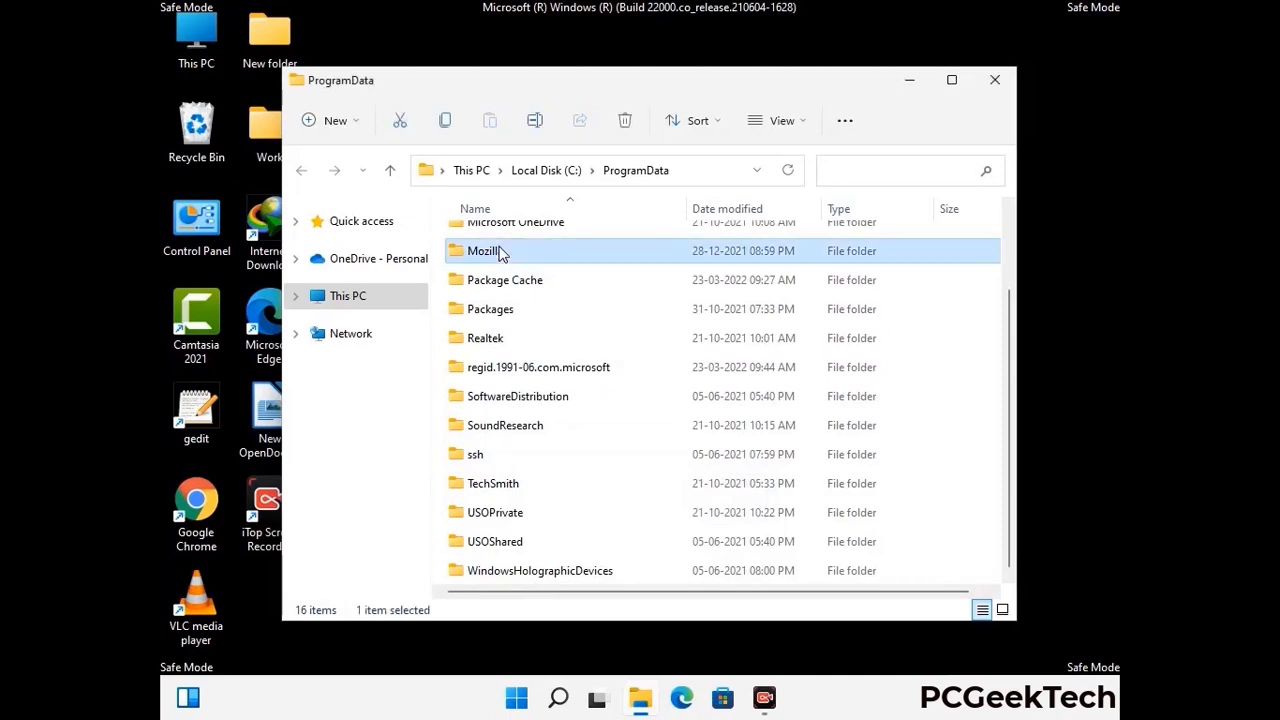
click(627, 121)
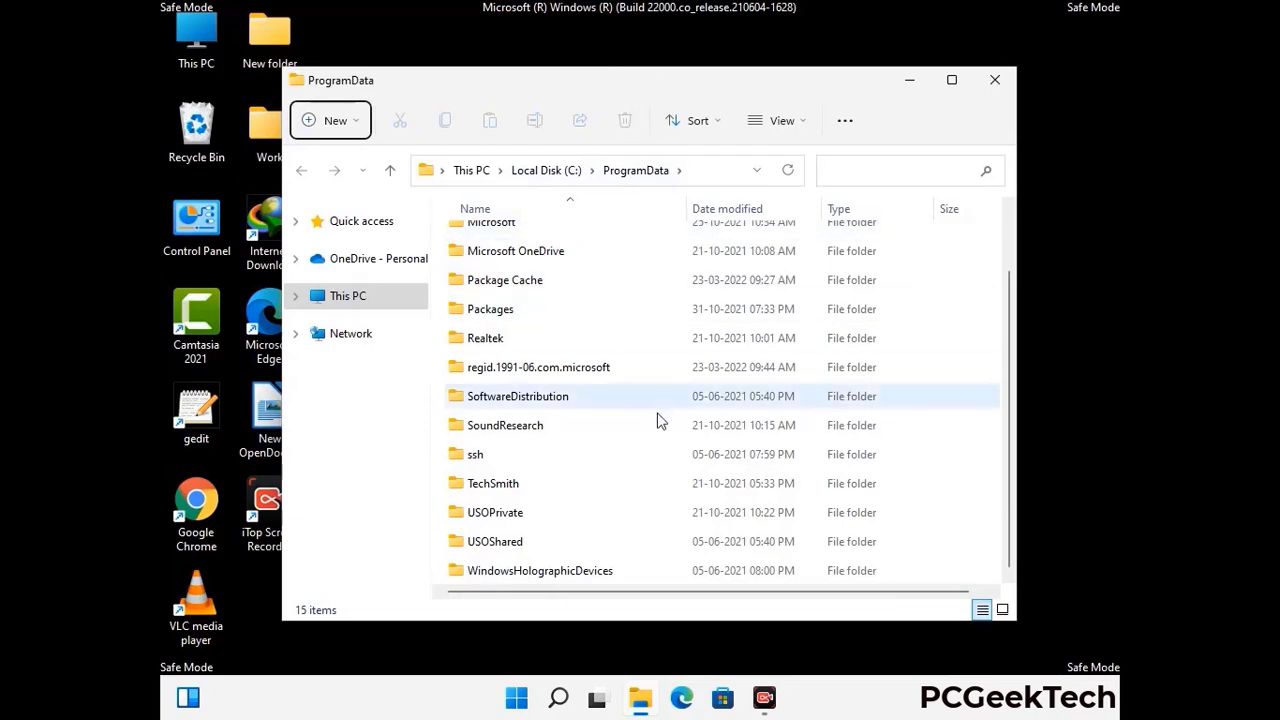
scroll(660, 420, up, 1)
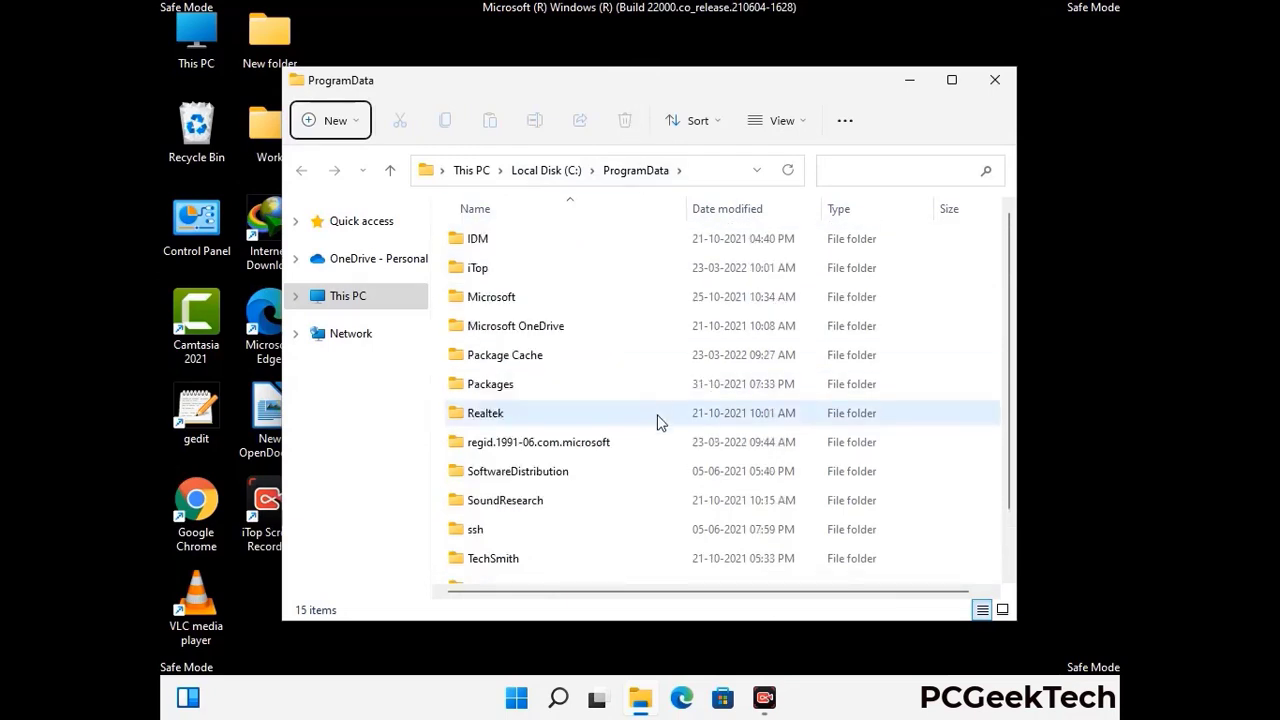
click(1002, 76)
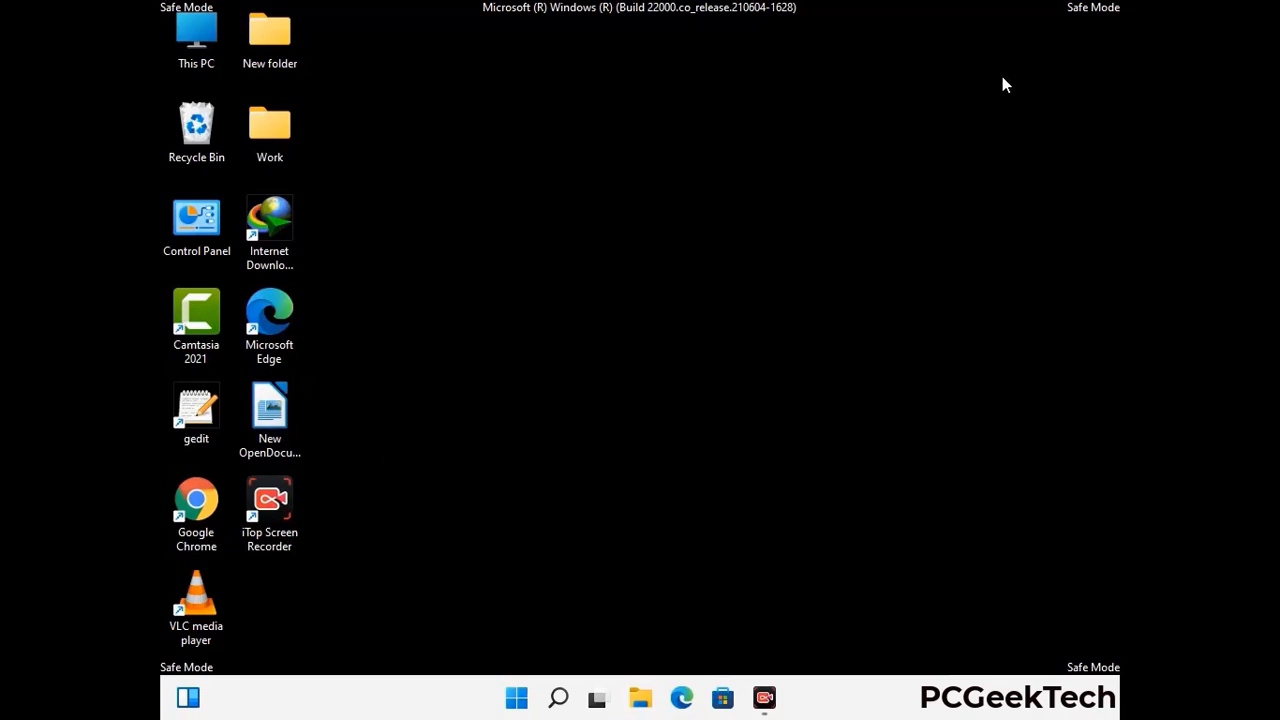
Step: Run %WinDir% to open C:\Windows, listing its 114 items
key(super+r)
drag(417, 463, 668, 258)
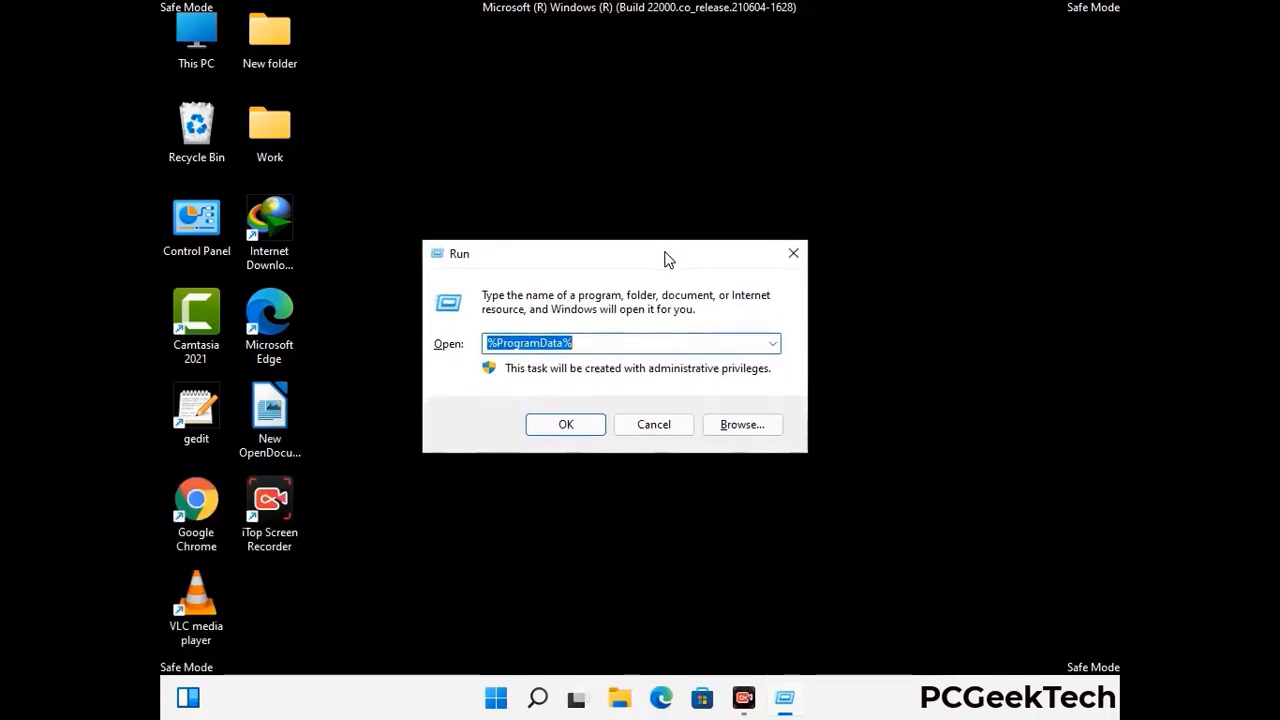
text(%WinDir%)
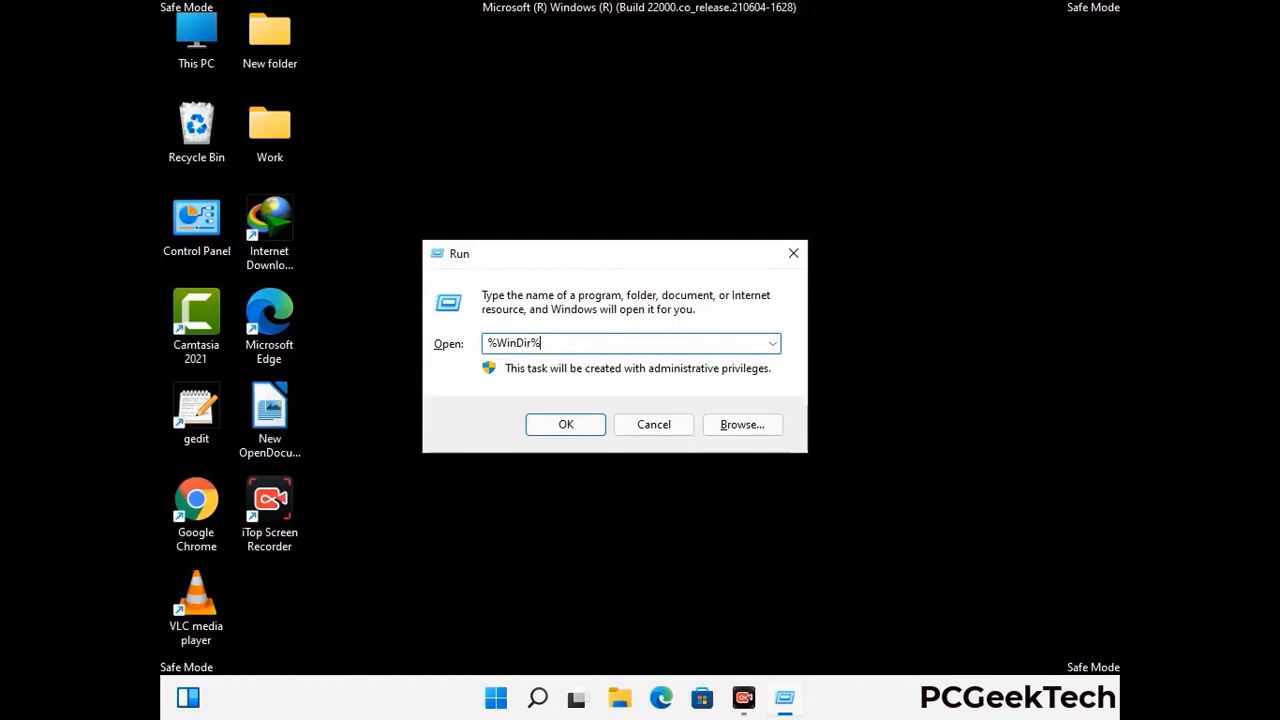
key(Return)
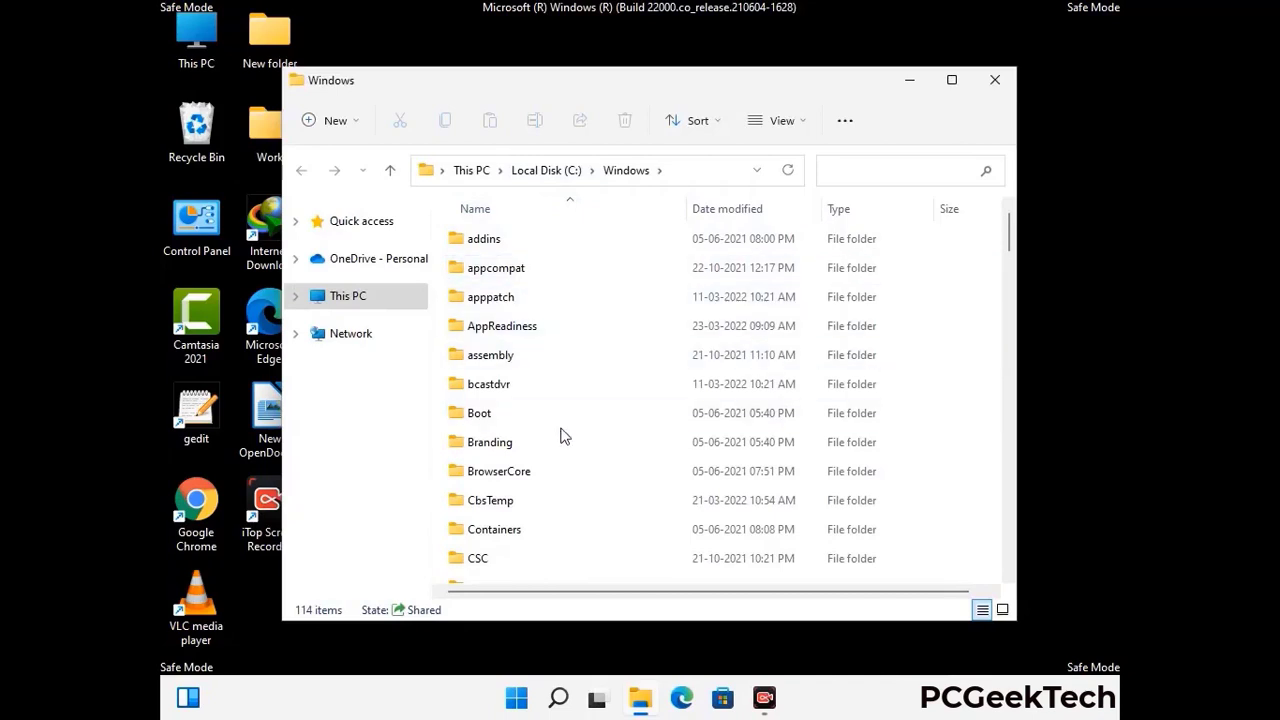
Step: Scroll through the 114 items in C:\Windows, then close File Explorer
scroll(562, 443, down, 1)
scroll(562, 443, down, 2)
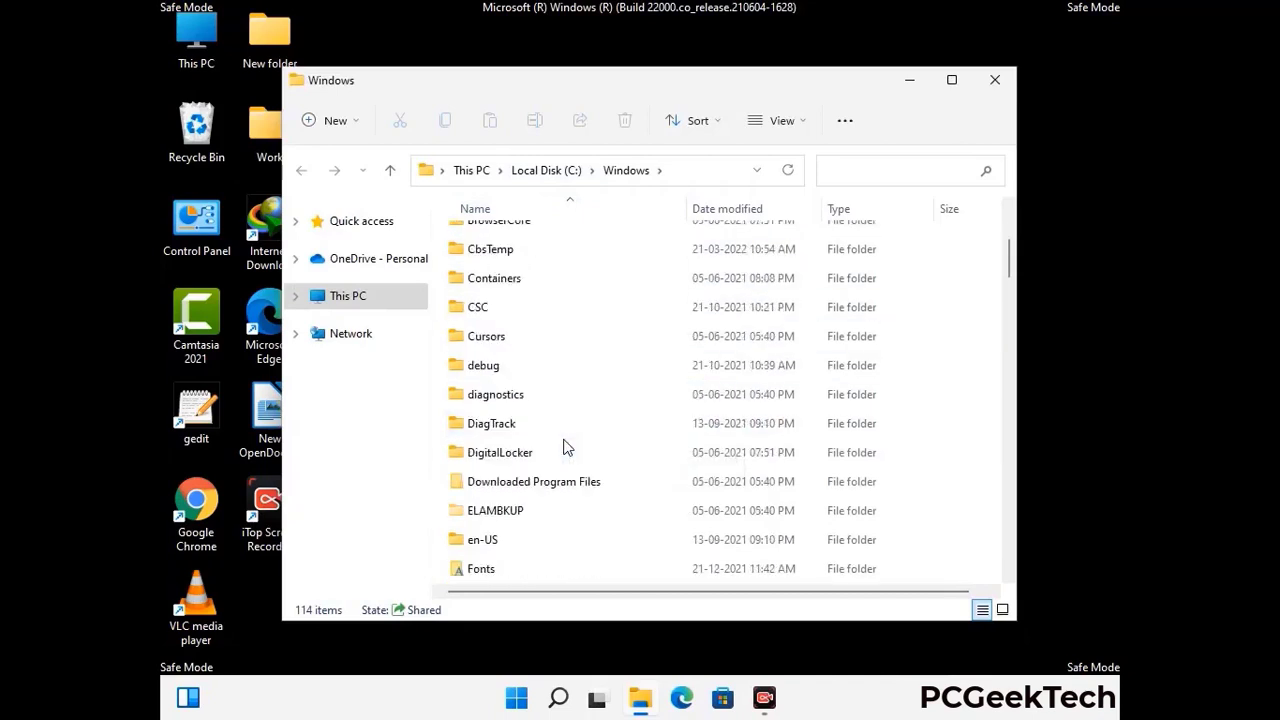
scroll(565, 450, down, 1)
scroll(563, 450, down, 5)
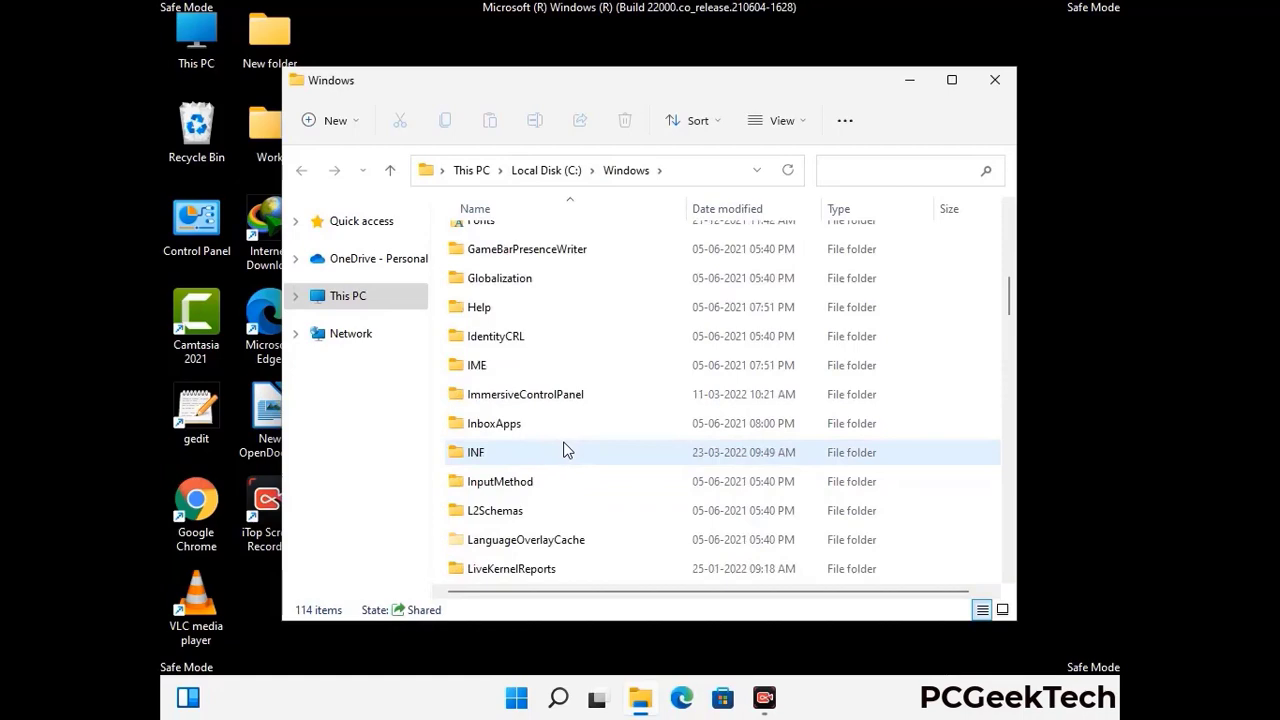
scroll(563, 450, down, 4)
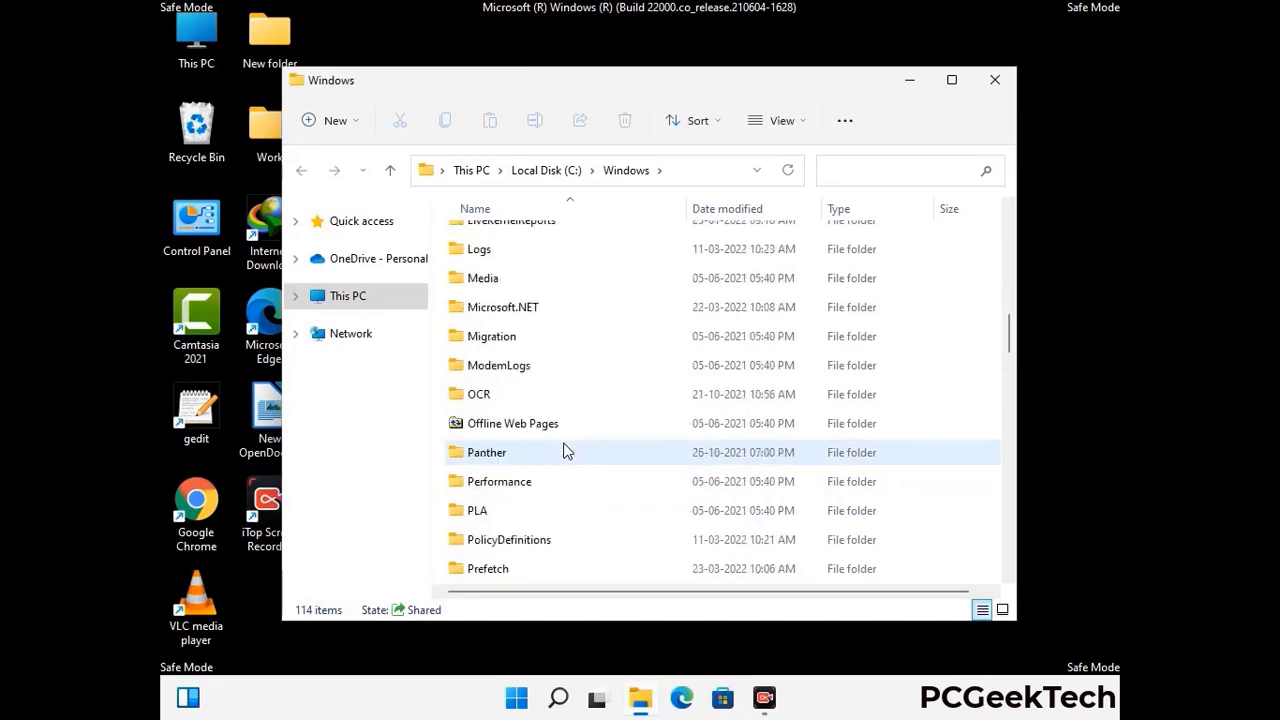
scroll(563, 450, down, 6)
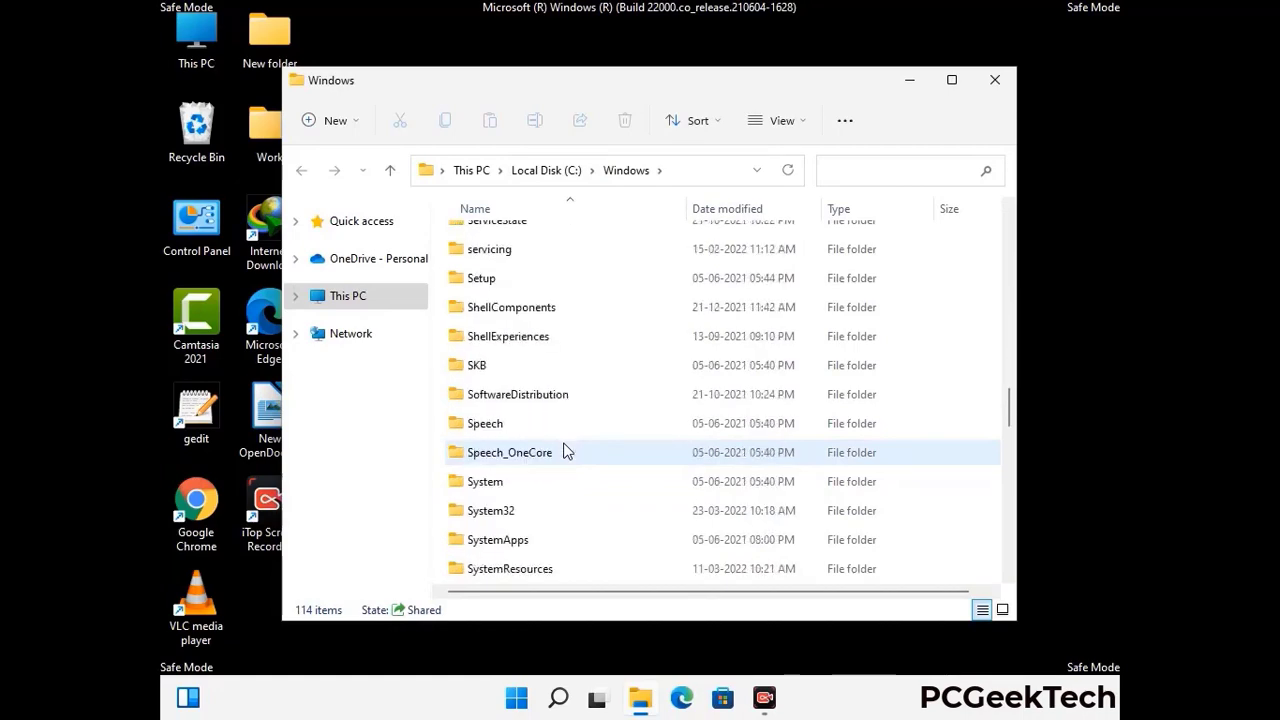
scroll(563, 450, down, 1)
scroll(563, 450, down, 7)
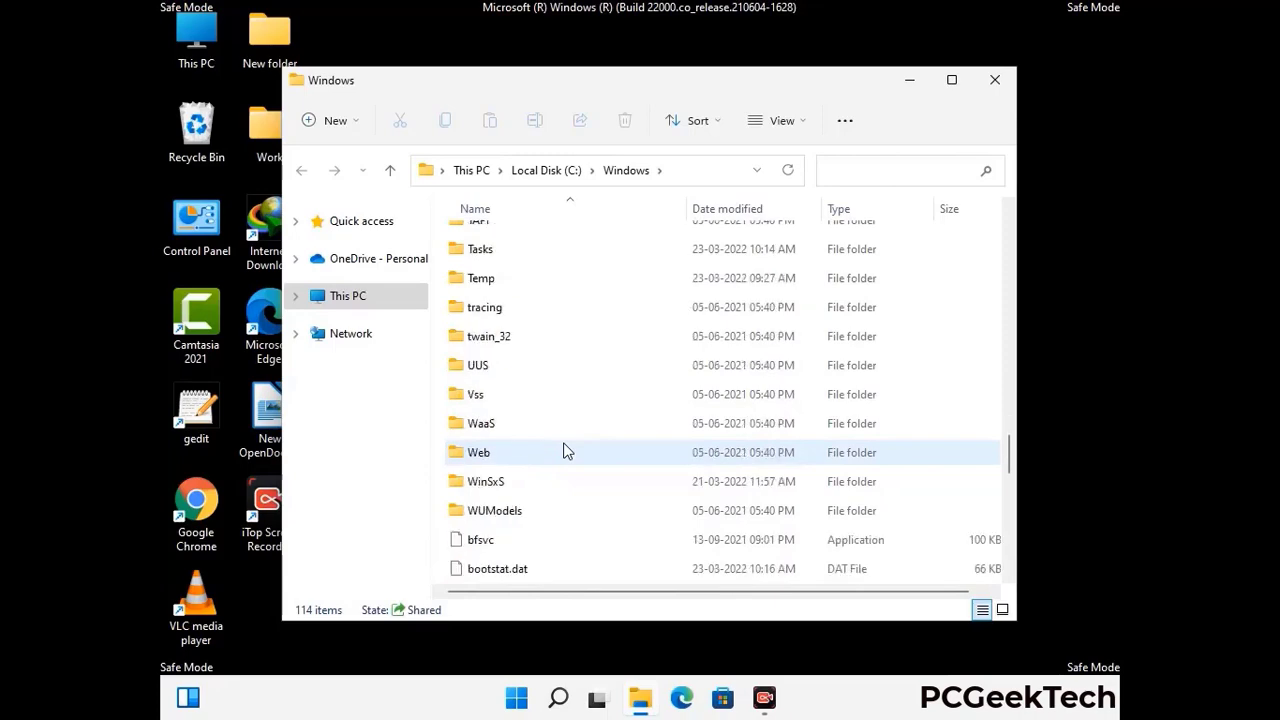
scroll(563, 450, down, 7)
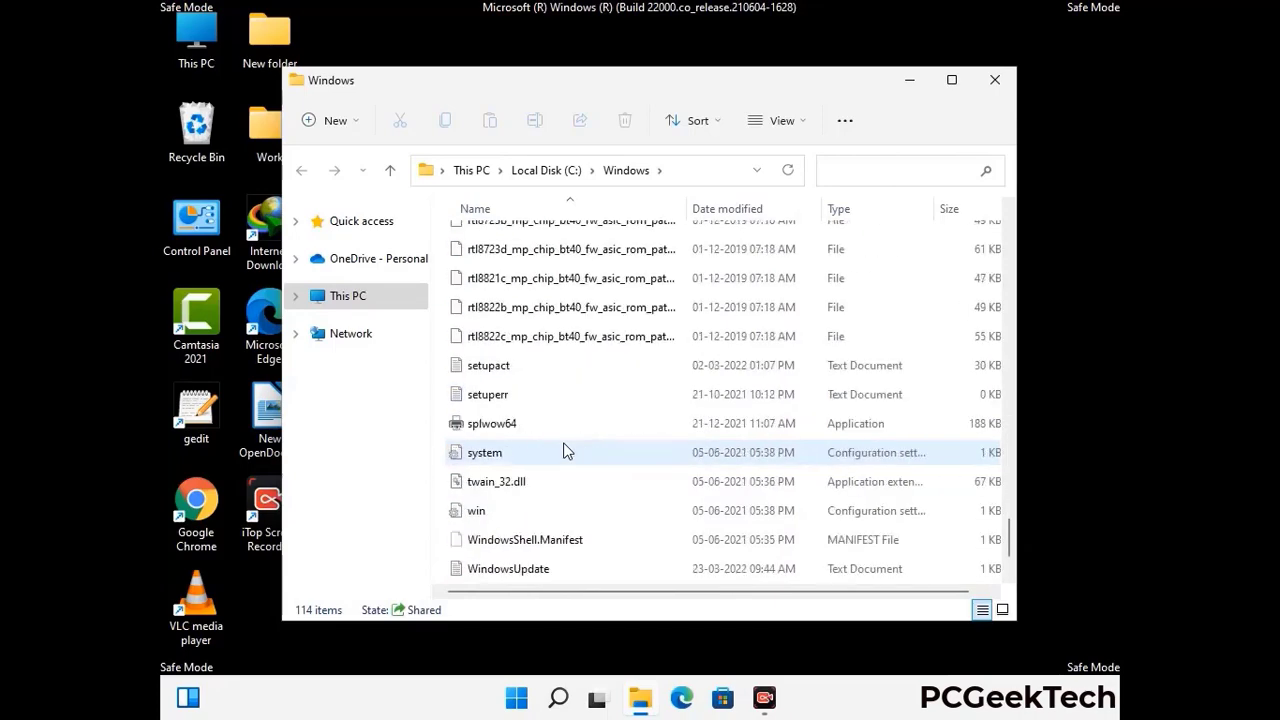
scroll(563, 450, up, 12)
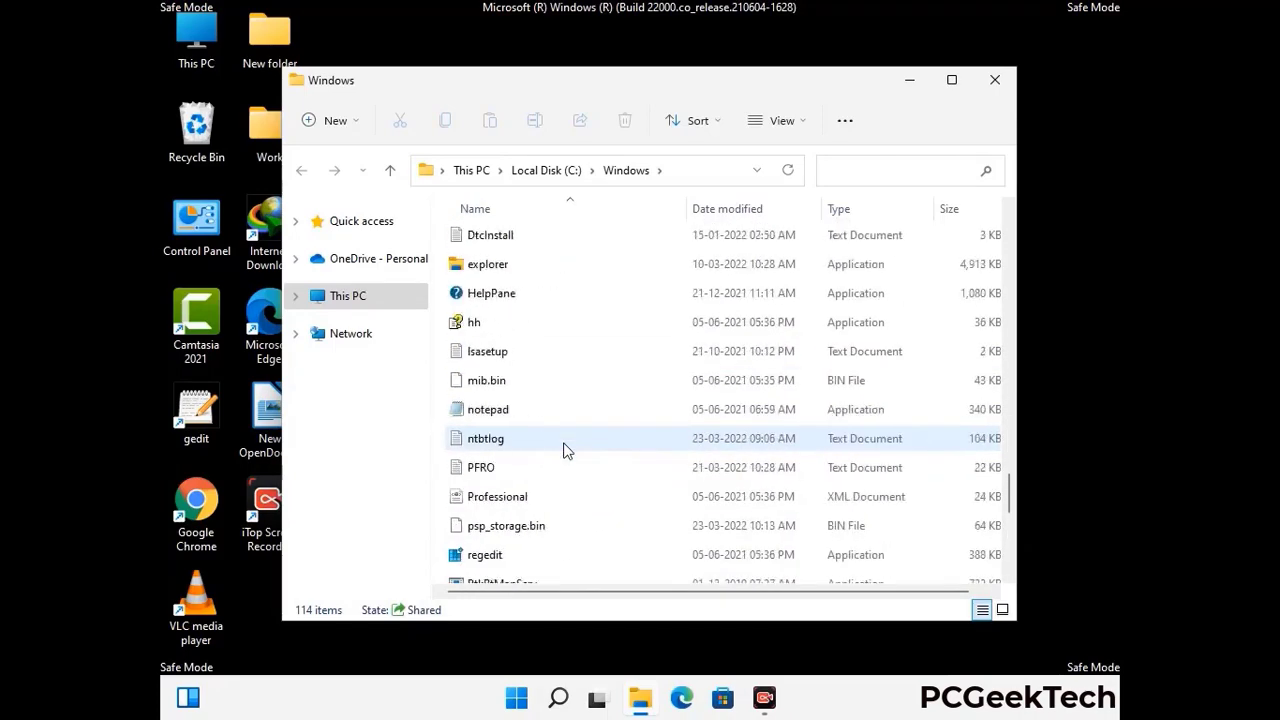
scroll(563, 450, up, 4)
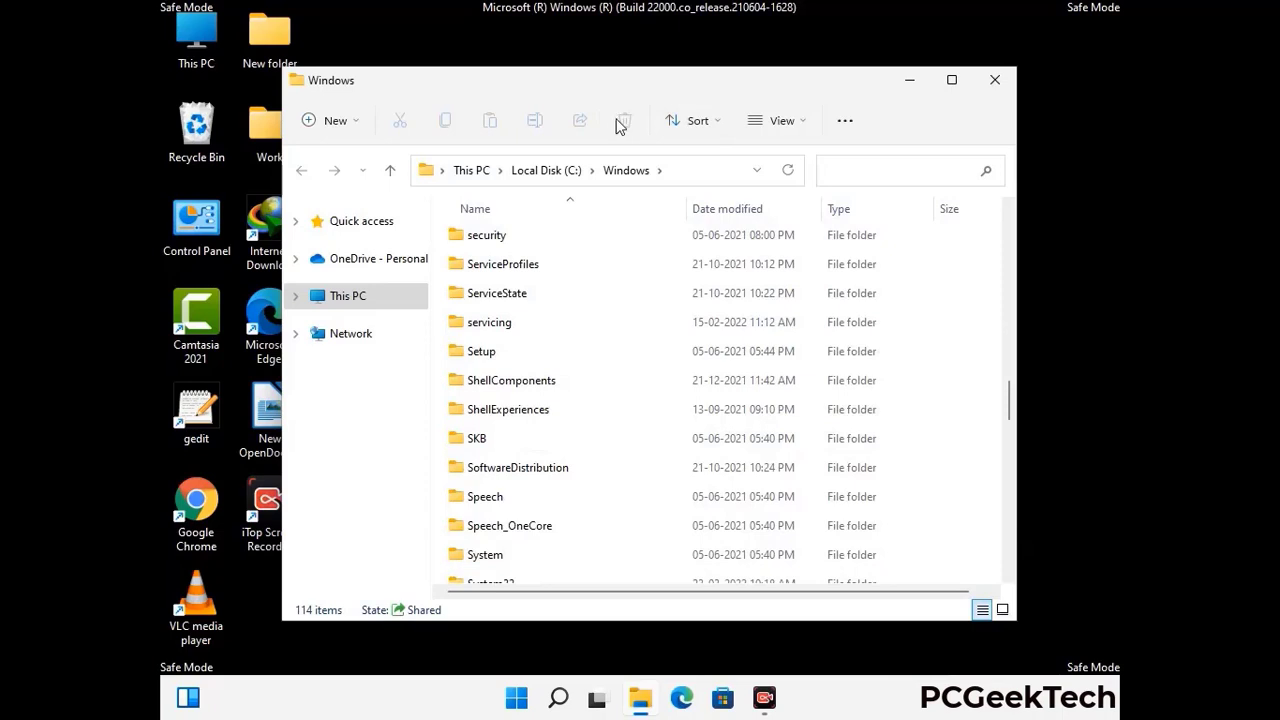
click(997, 80)
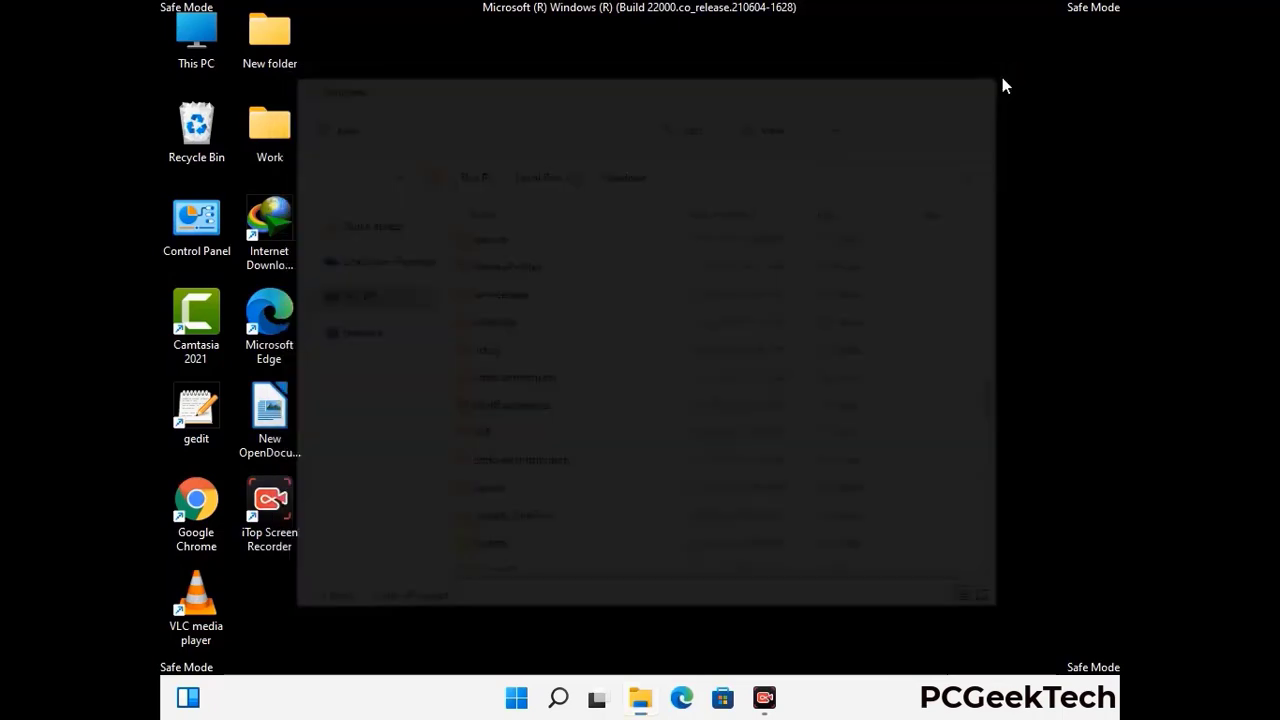
Step: Open %temp% from Run, delete all 100 items in it, and close the window
key(super+r)
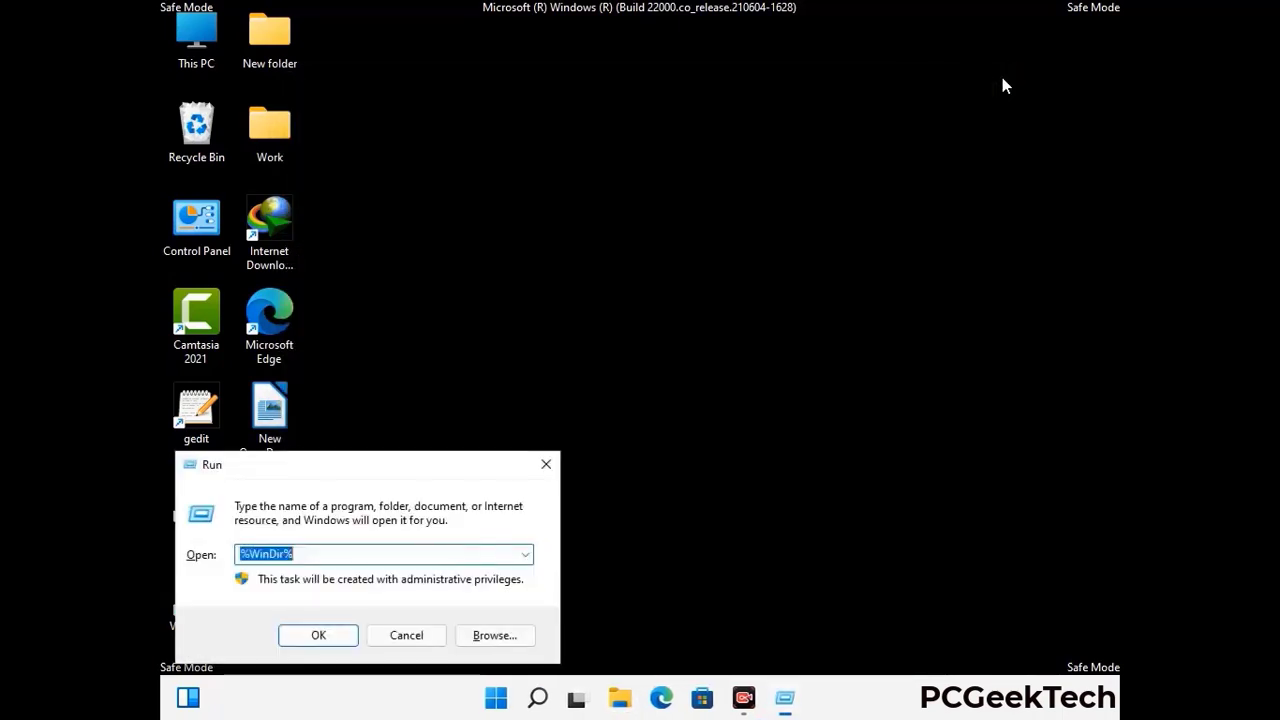
drag(423, 471, 728, 172)
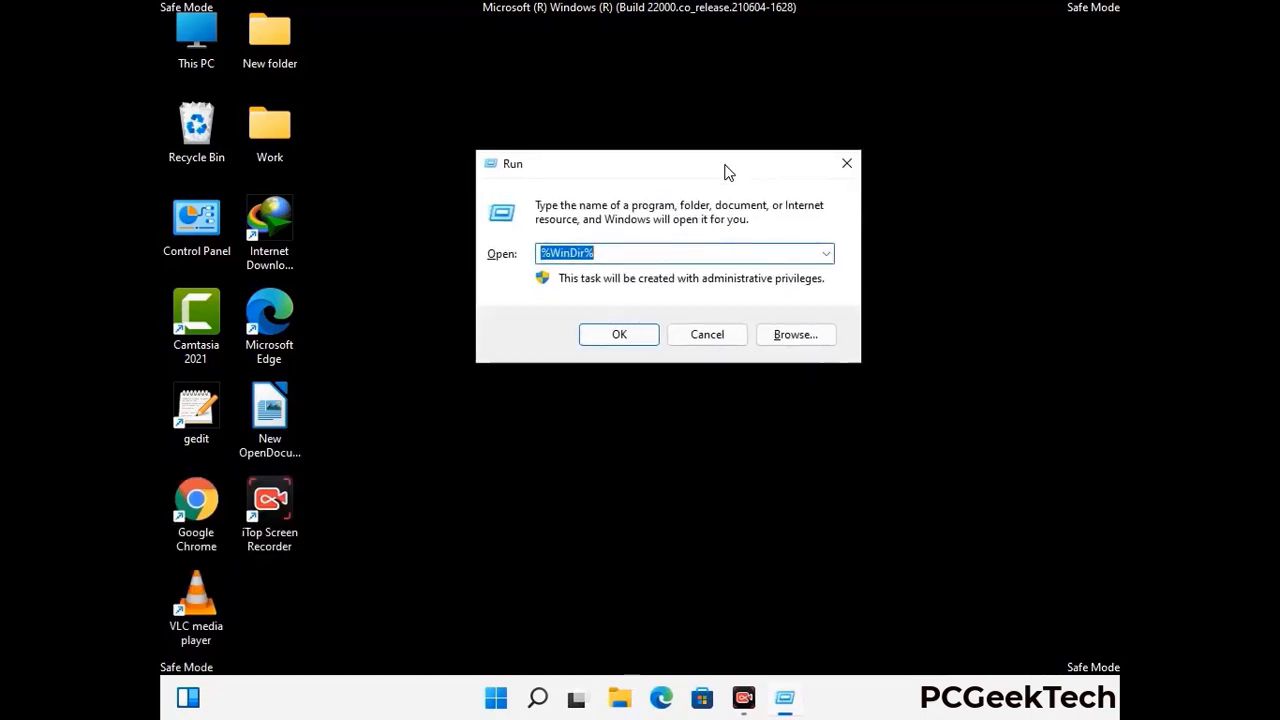
text(%temp%)
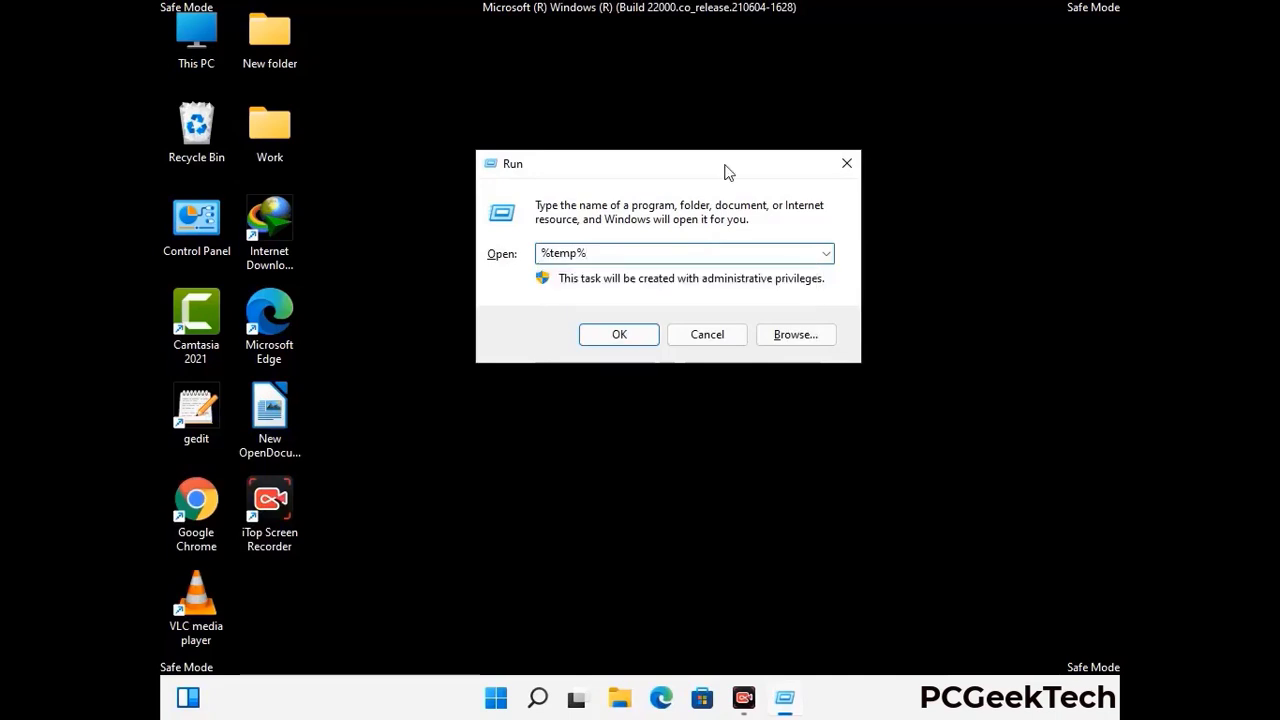
click(640, 333)
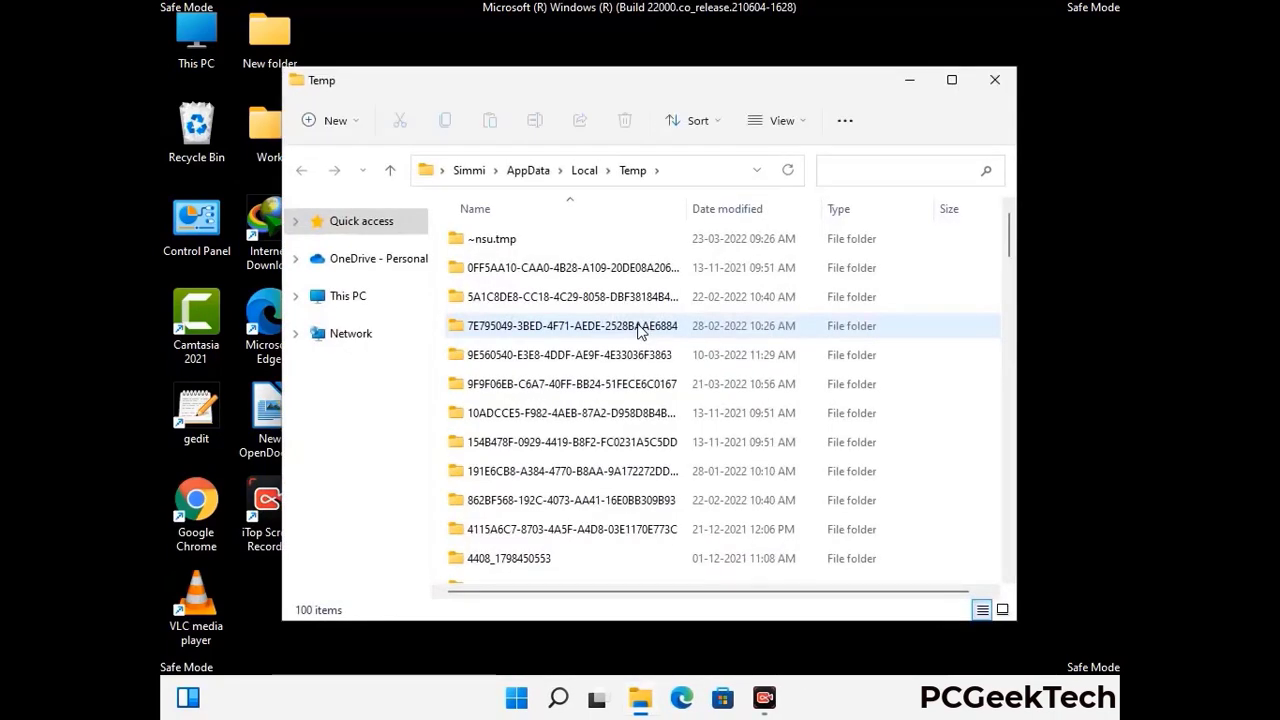
click(580, 386)
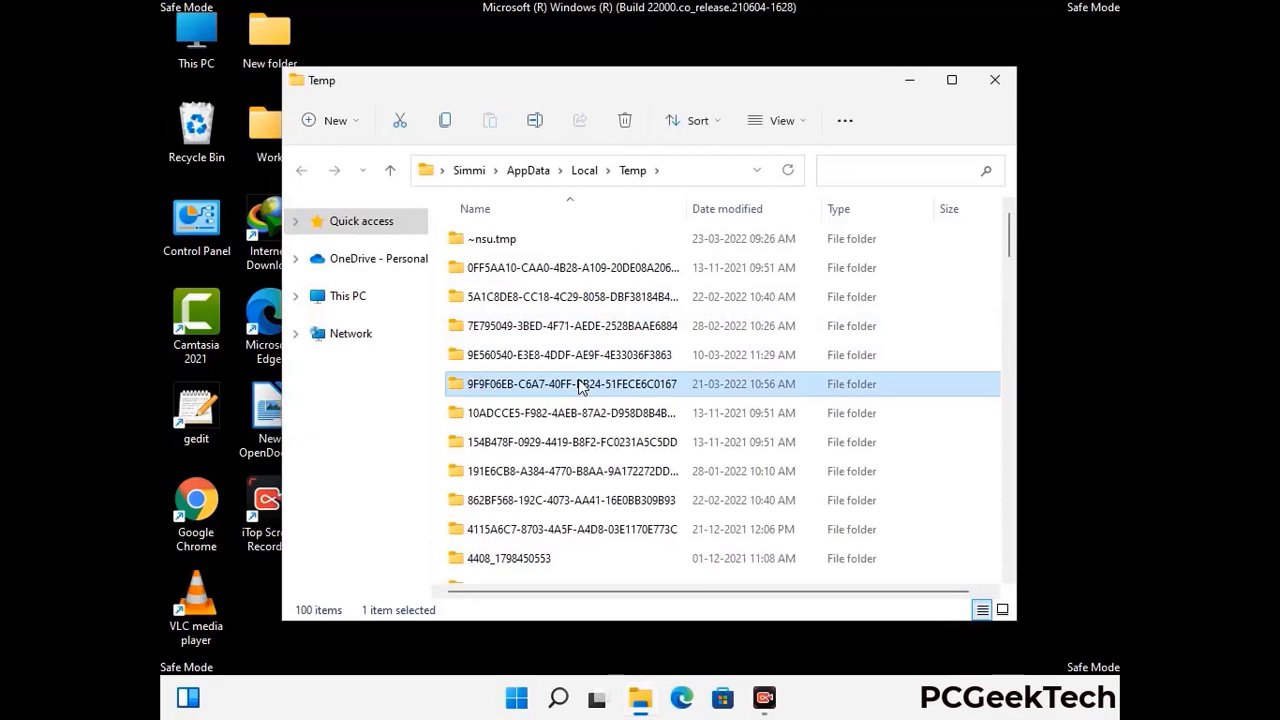
key(ctrl+a)
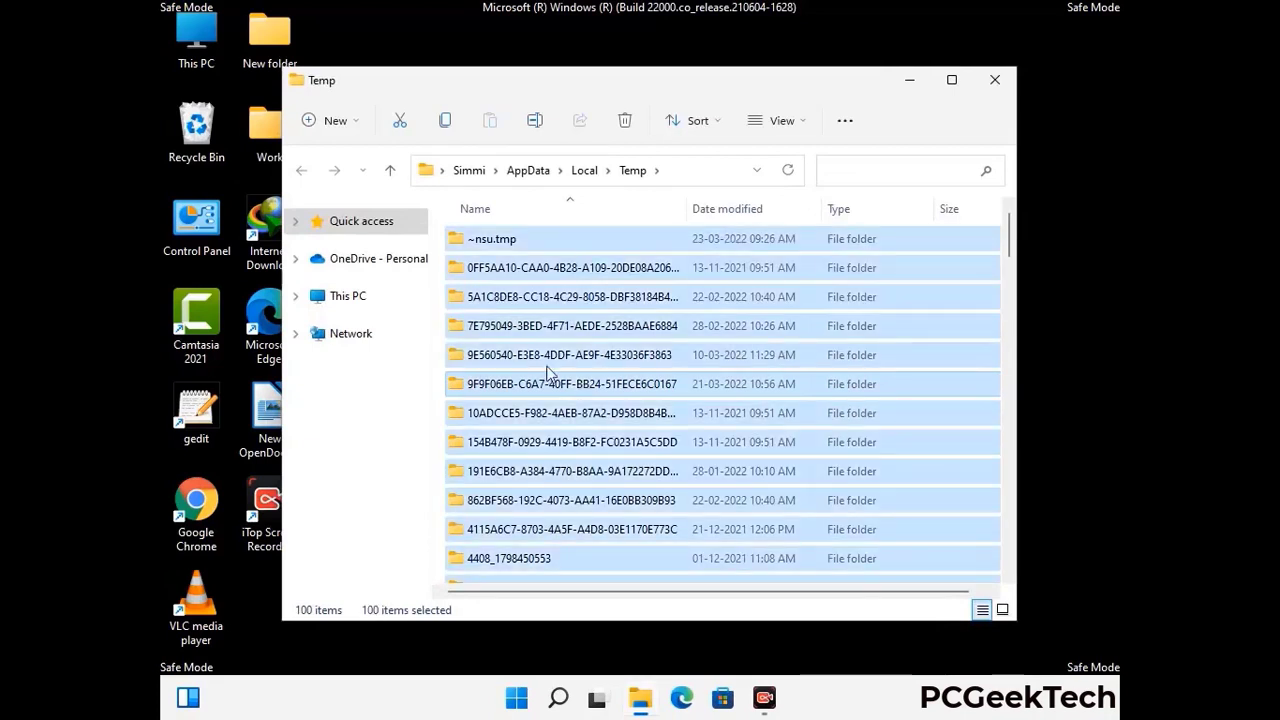
click(627, 121)
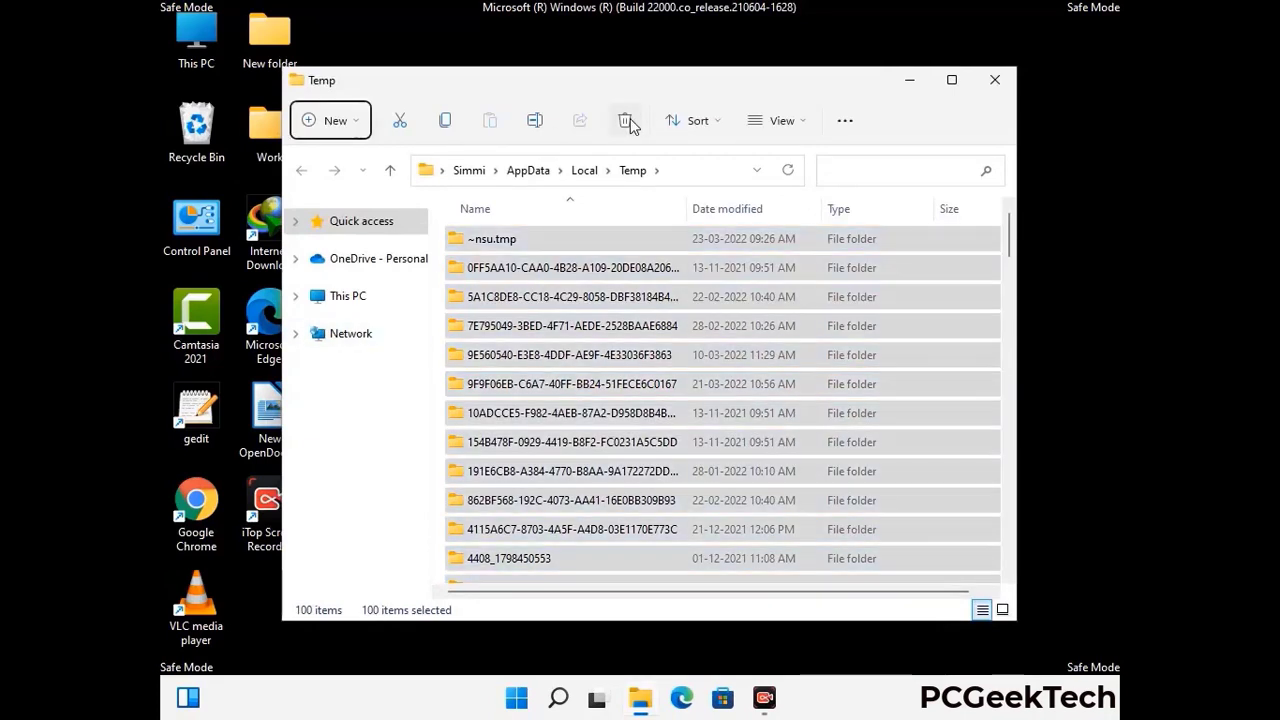
click(995, 80)
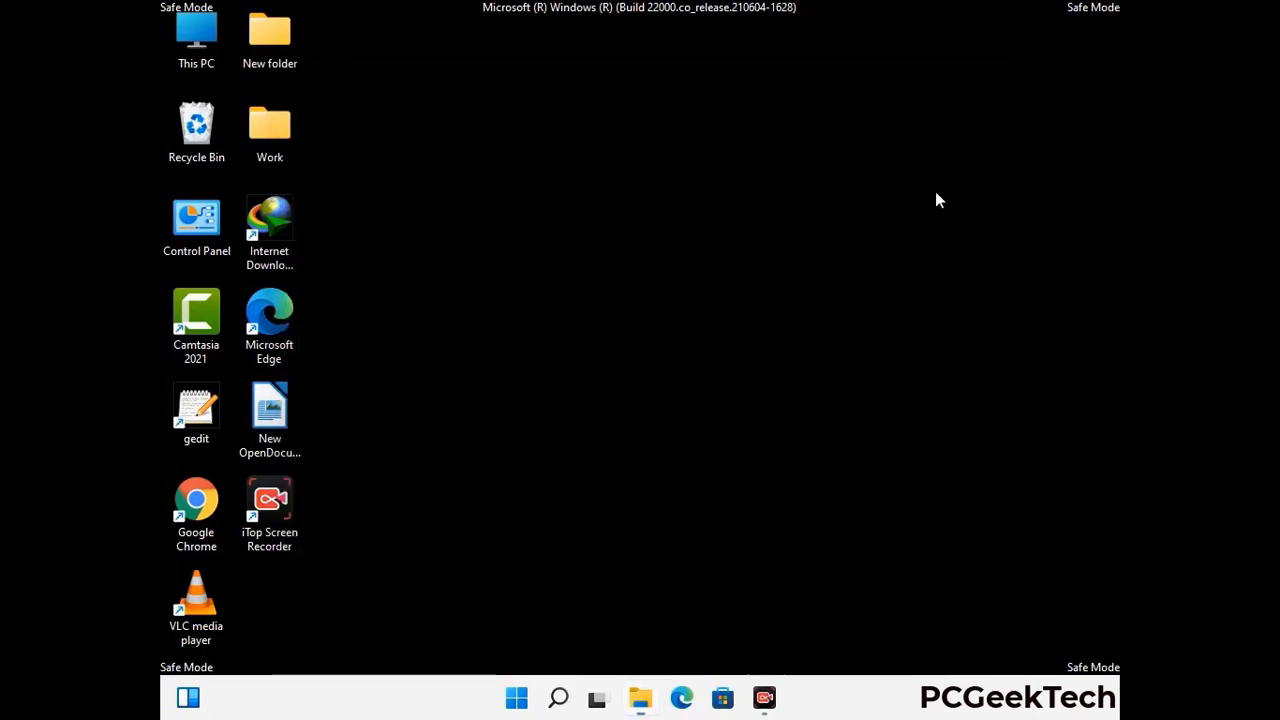
Step: Open C:\Windows\Temp via Run 'temp', delete its six items, and close the window
key(super+r)
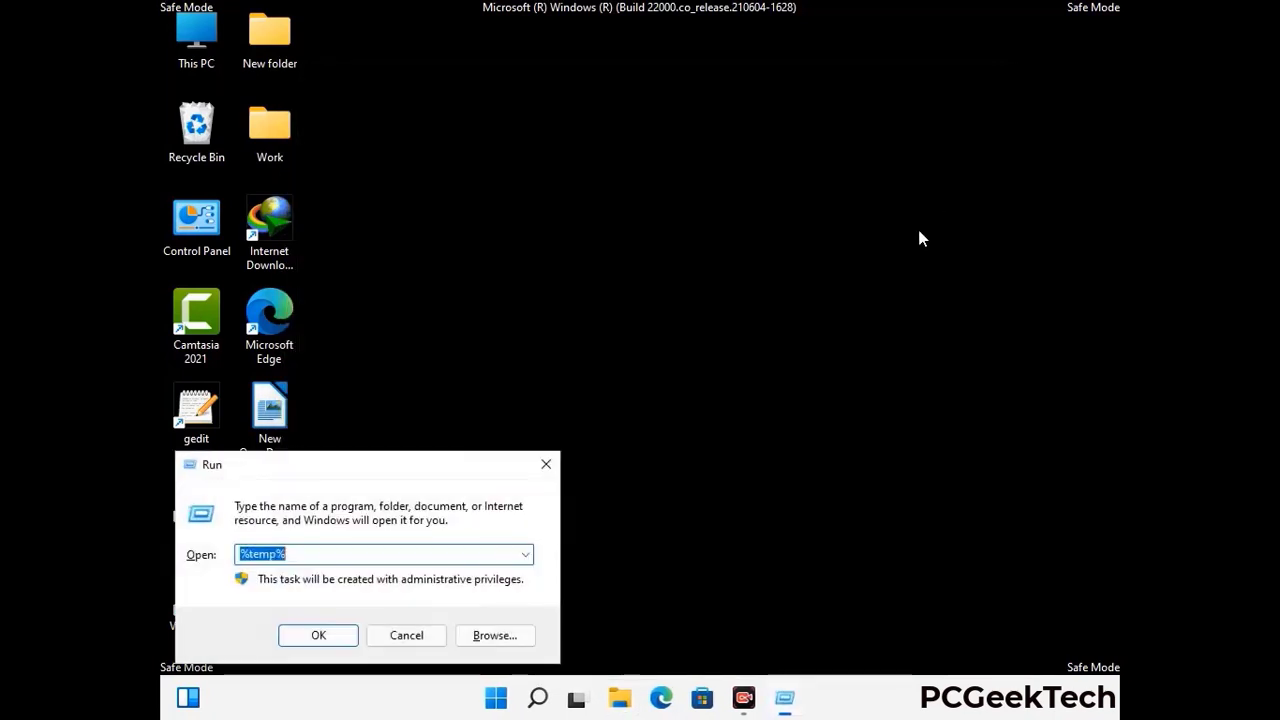
drag(433, 457, 728, 180)
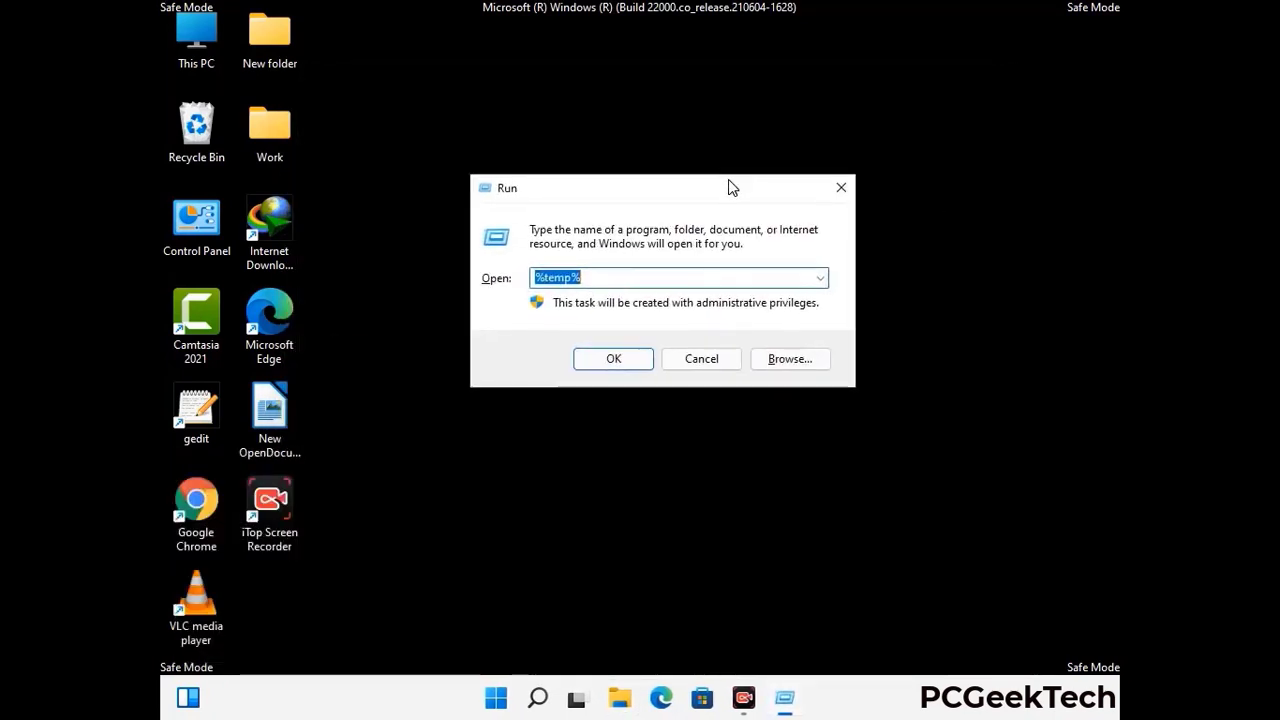
text(temp)
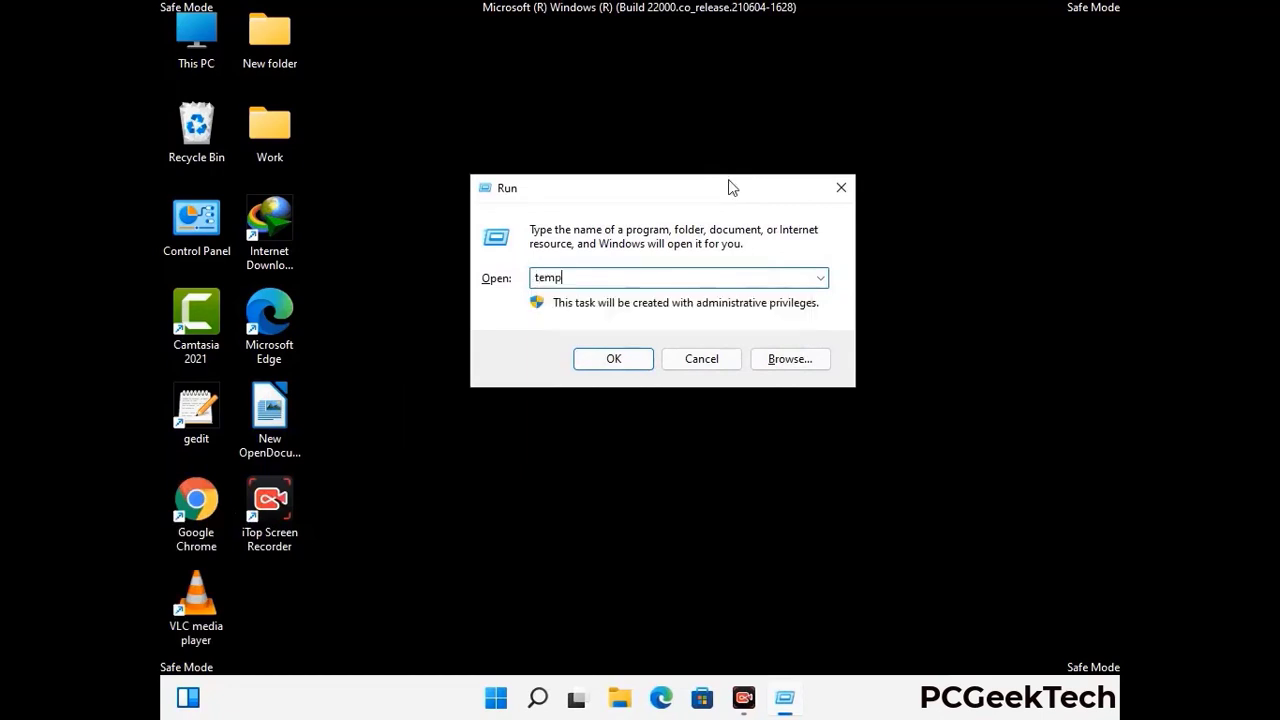
key(Return)
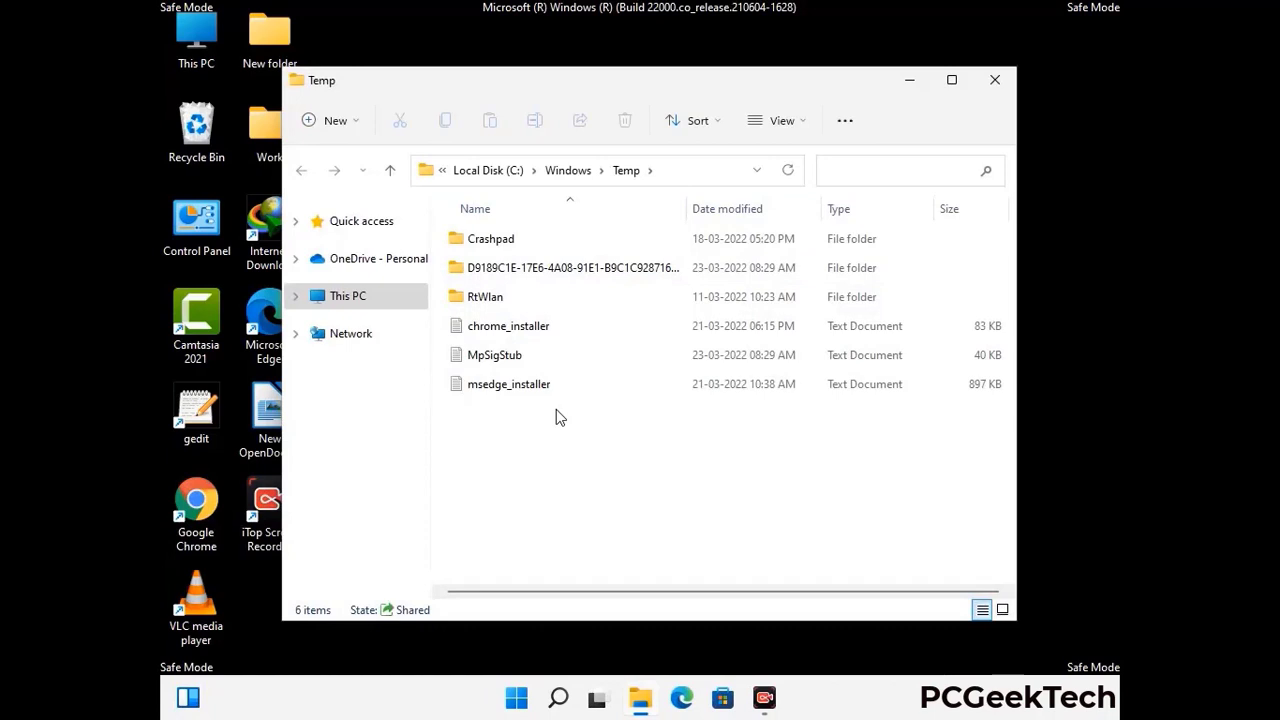
key(ctrl+a)
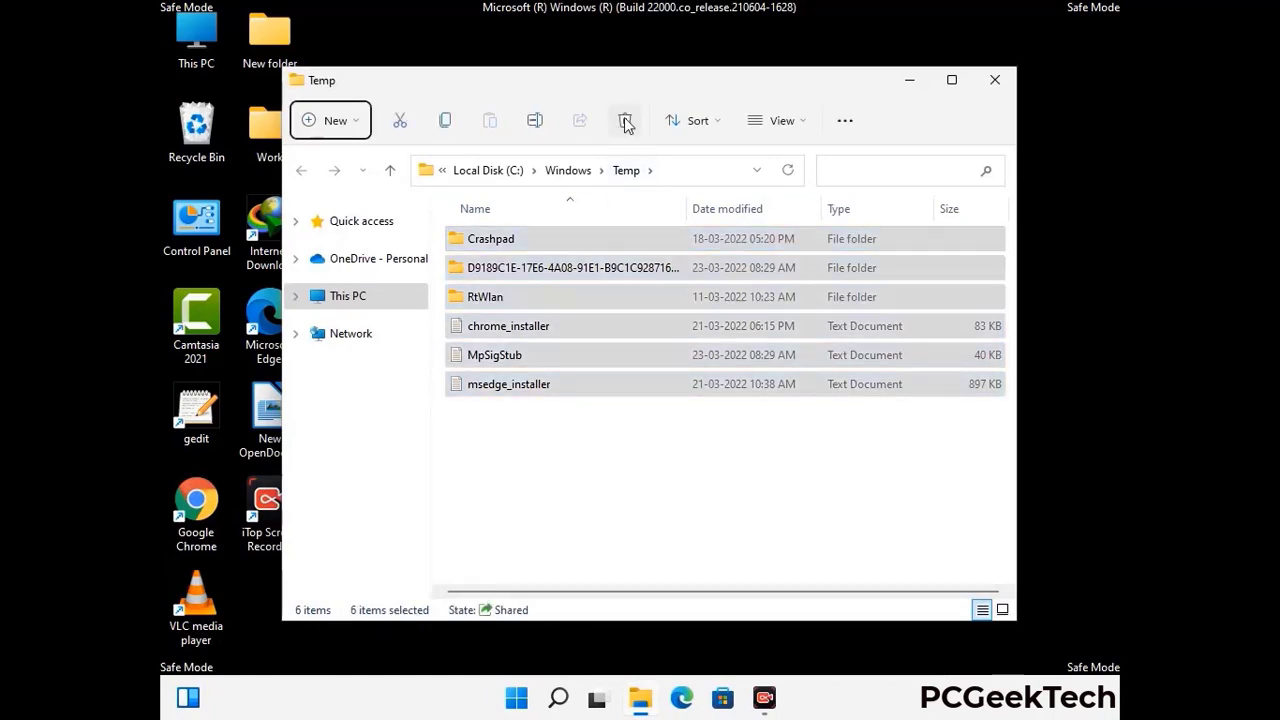
click(625, 121)
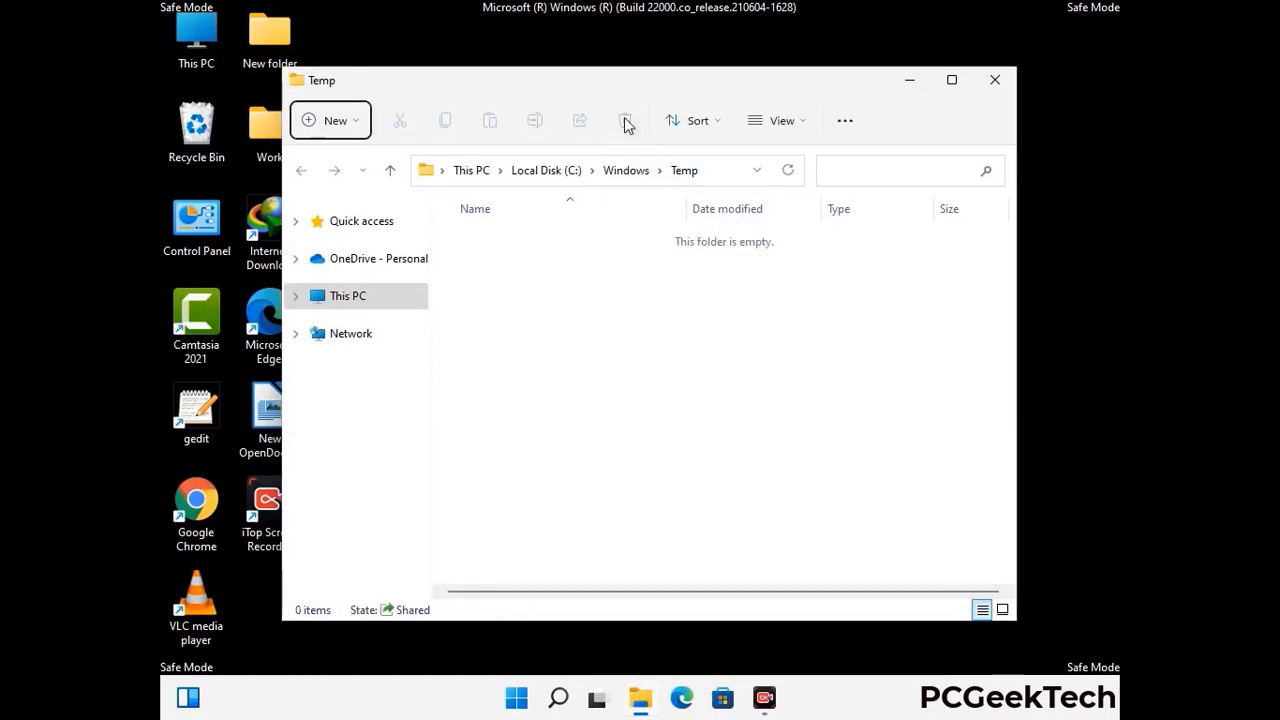
click(998, 82)
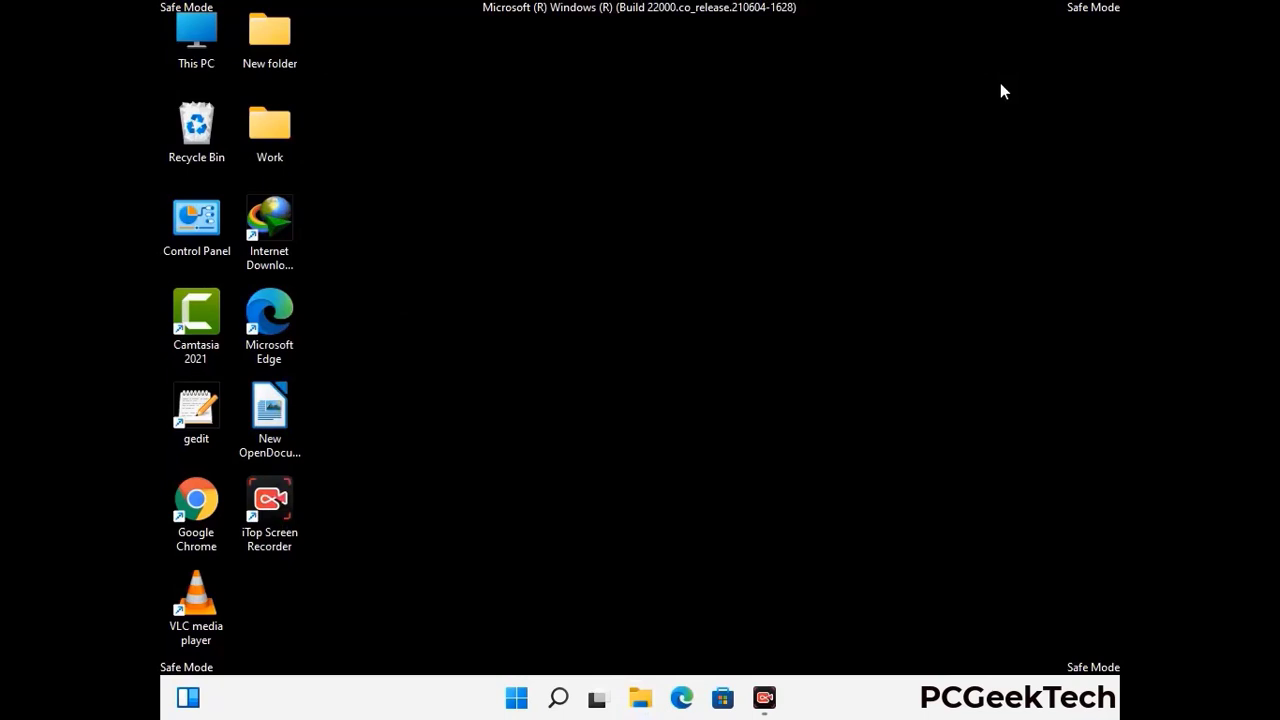
Step: Launch Registry Editor by running regedit
key(super+r)
drag(392, 470, 666, 161)
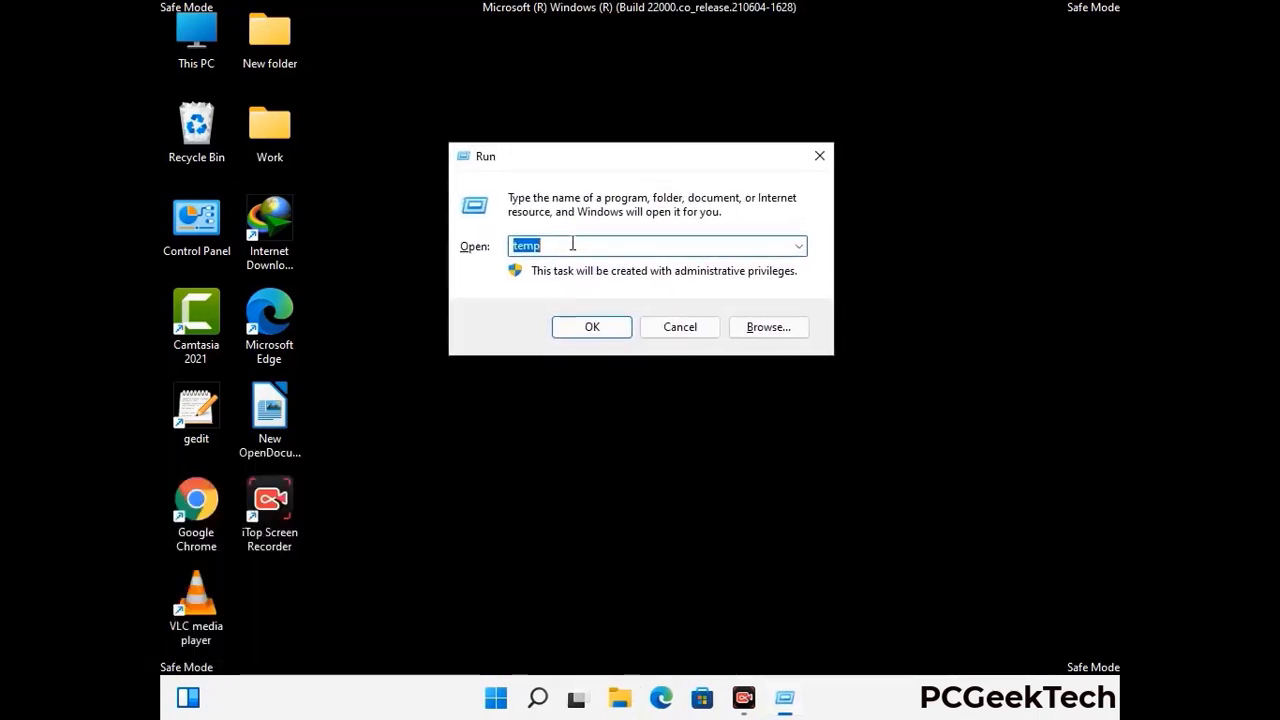
text(regedit)
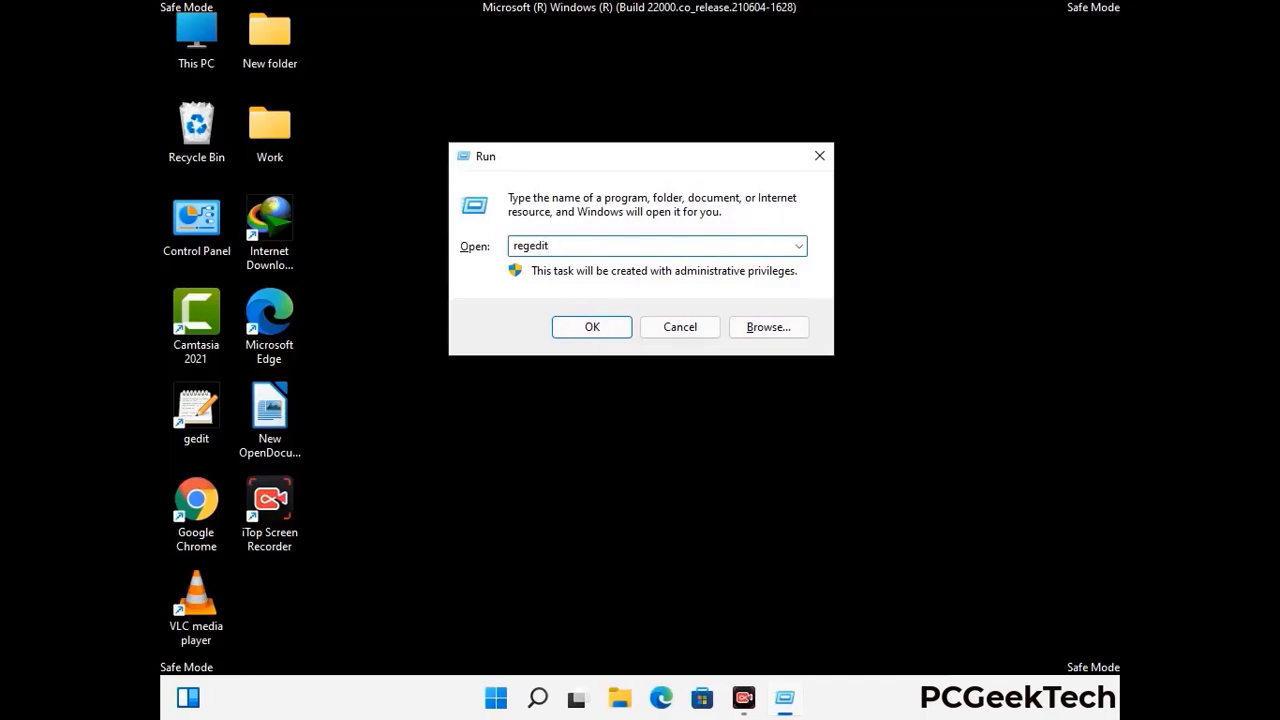
key(Return)
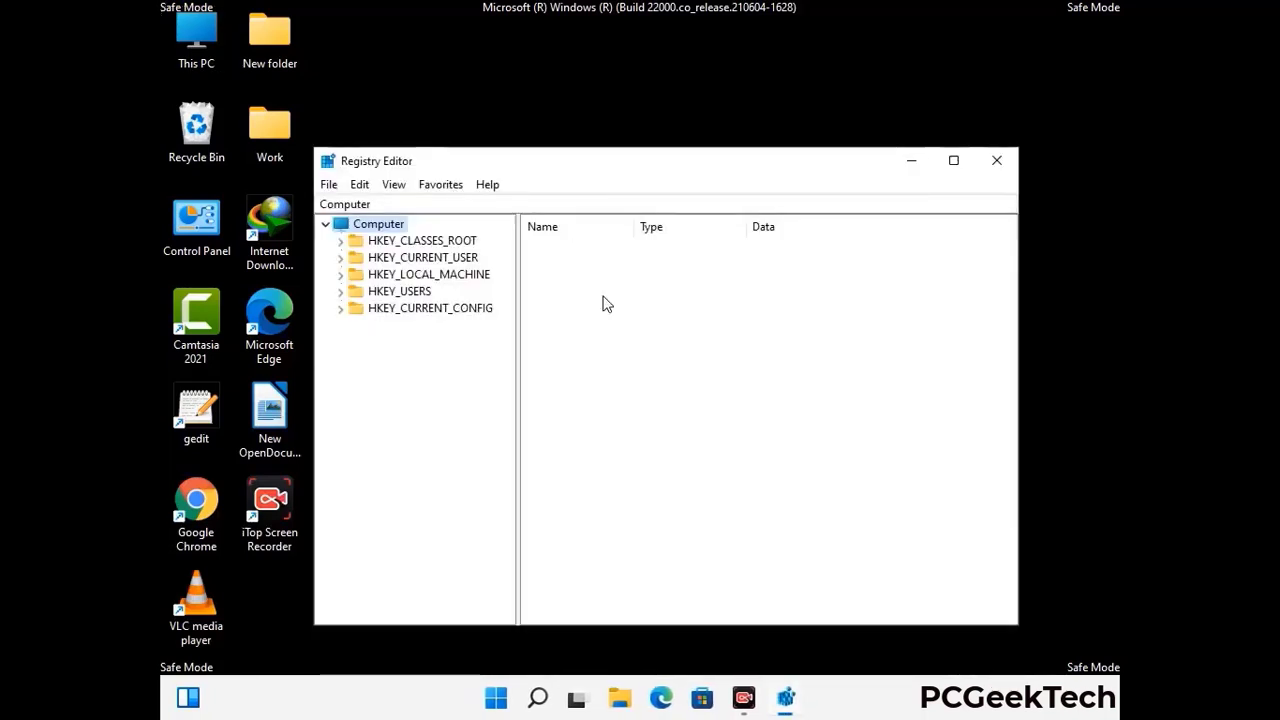
Step: Expand HKEY_CURRENT_USER > Software > Microsoft in the key tree
click(340, 257)
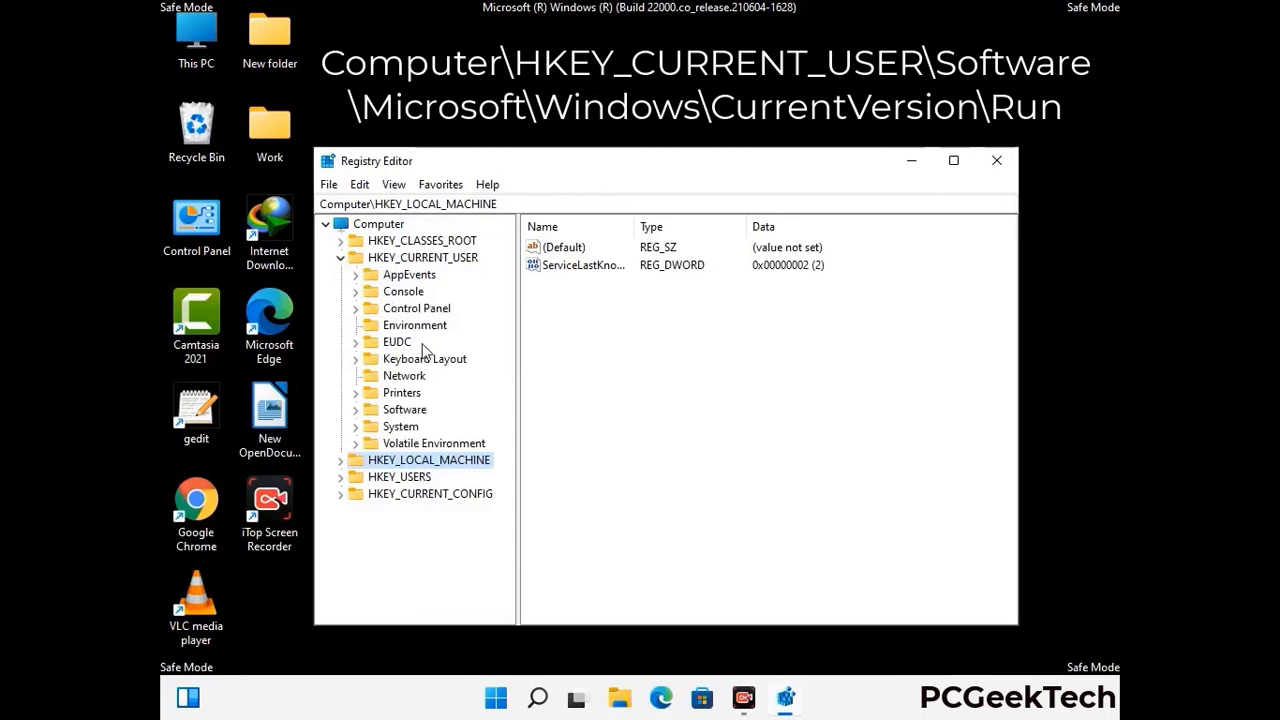
click(401, 412)
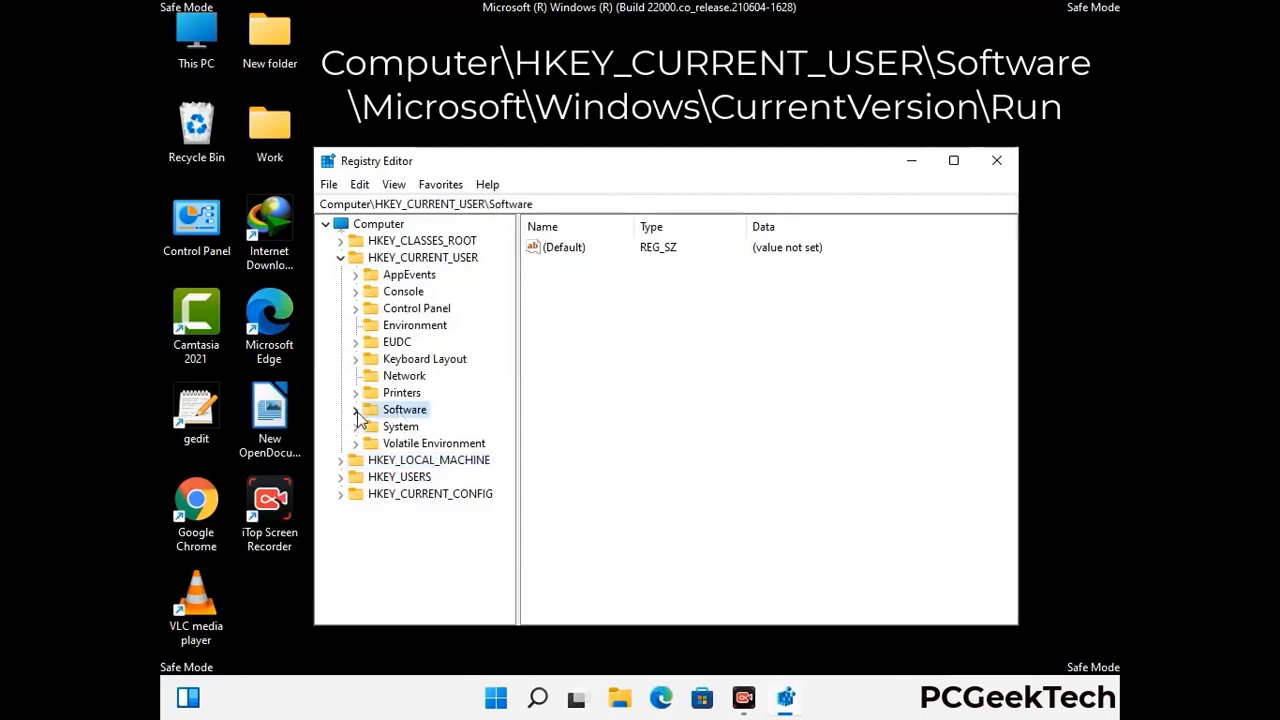
click(354, 412)
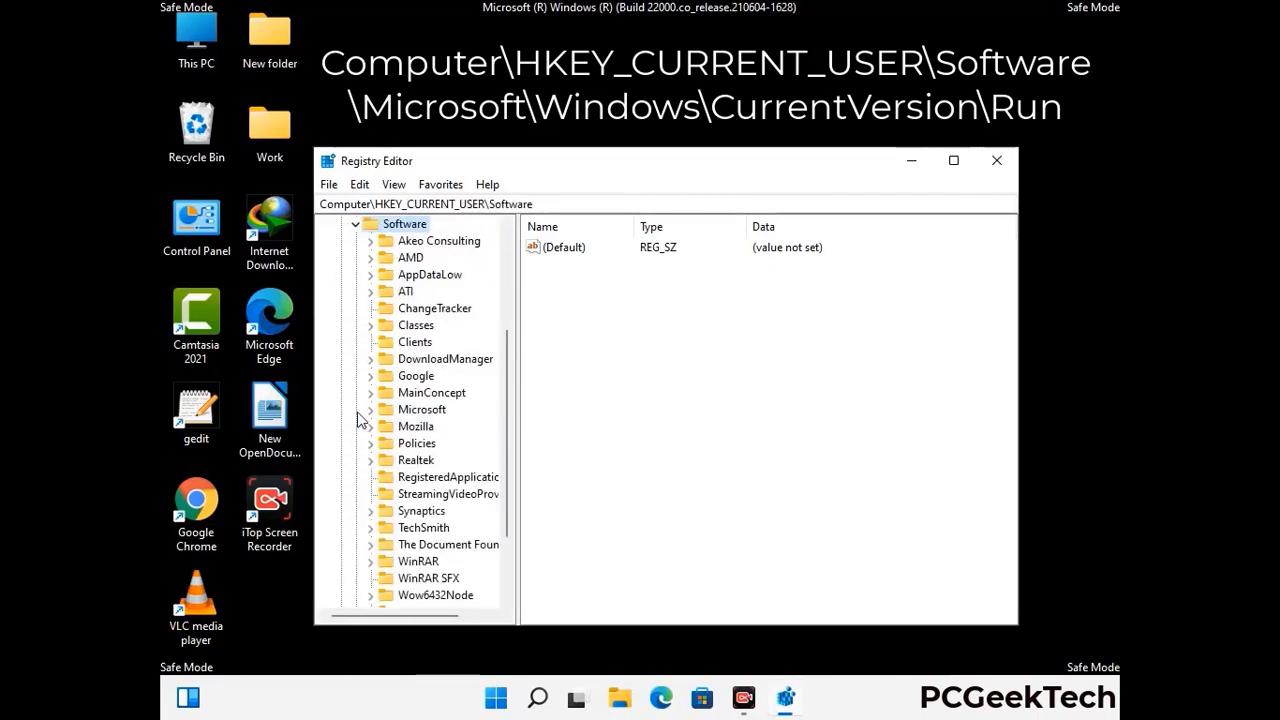
double_click(418, 410)
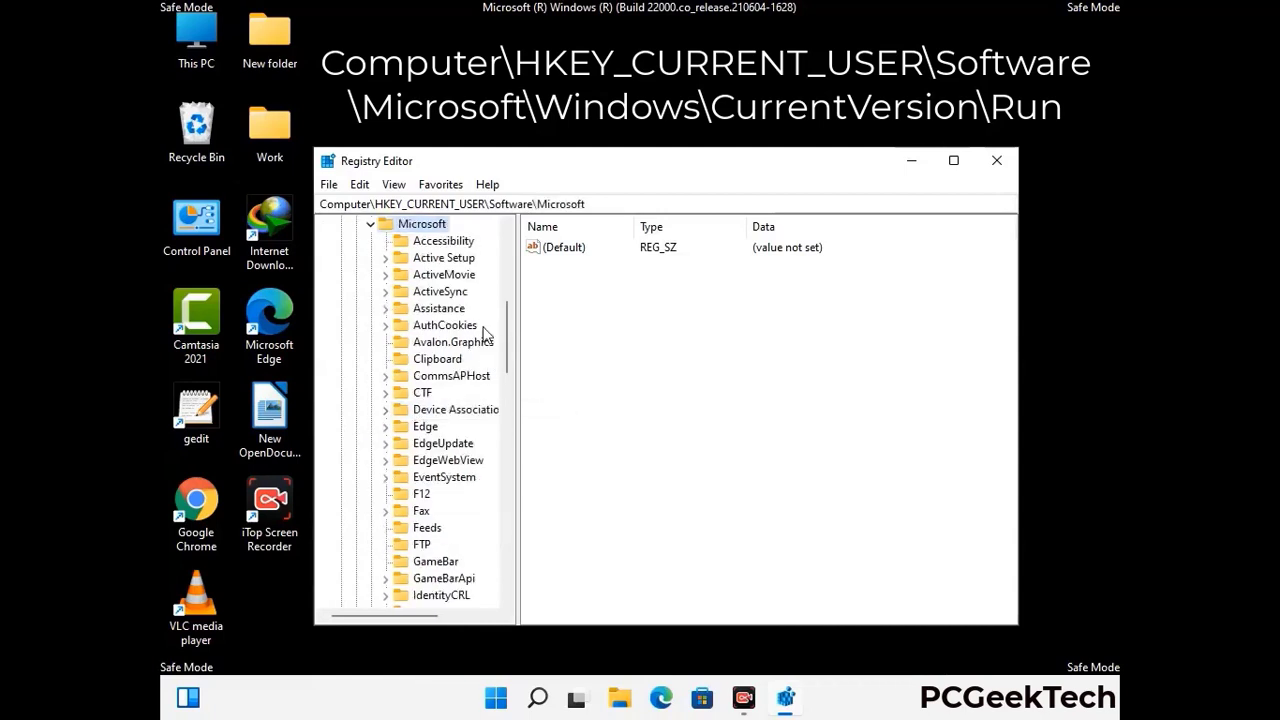
scroll(463, 437, down, 2)
scroll(463, 437, down, 2)
scroll(461, 435, down, 3)
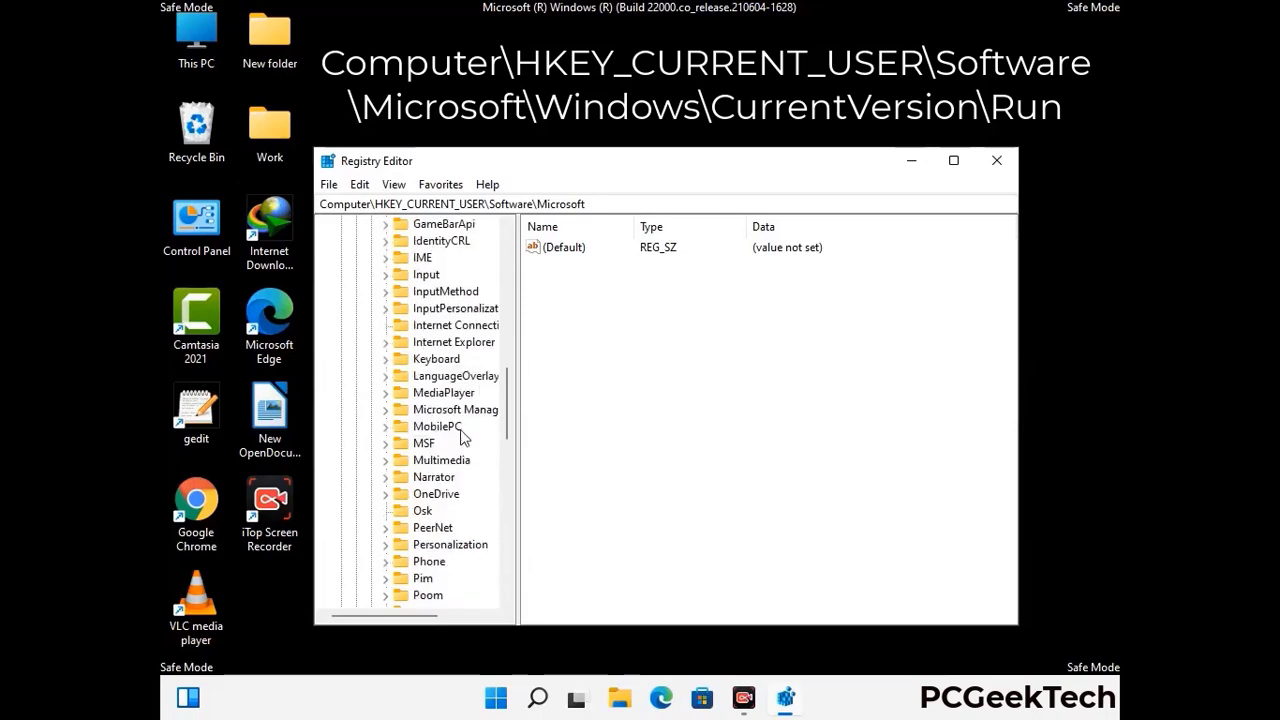
scroll(461, 437, down, 7)
scroll(462, 437, down, 3)
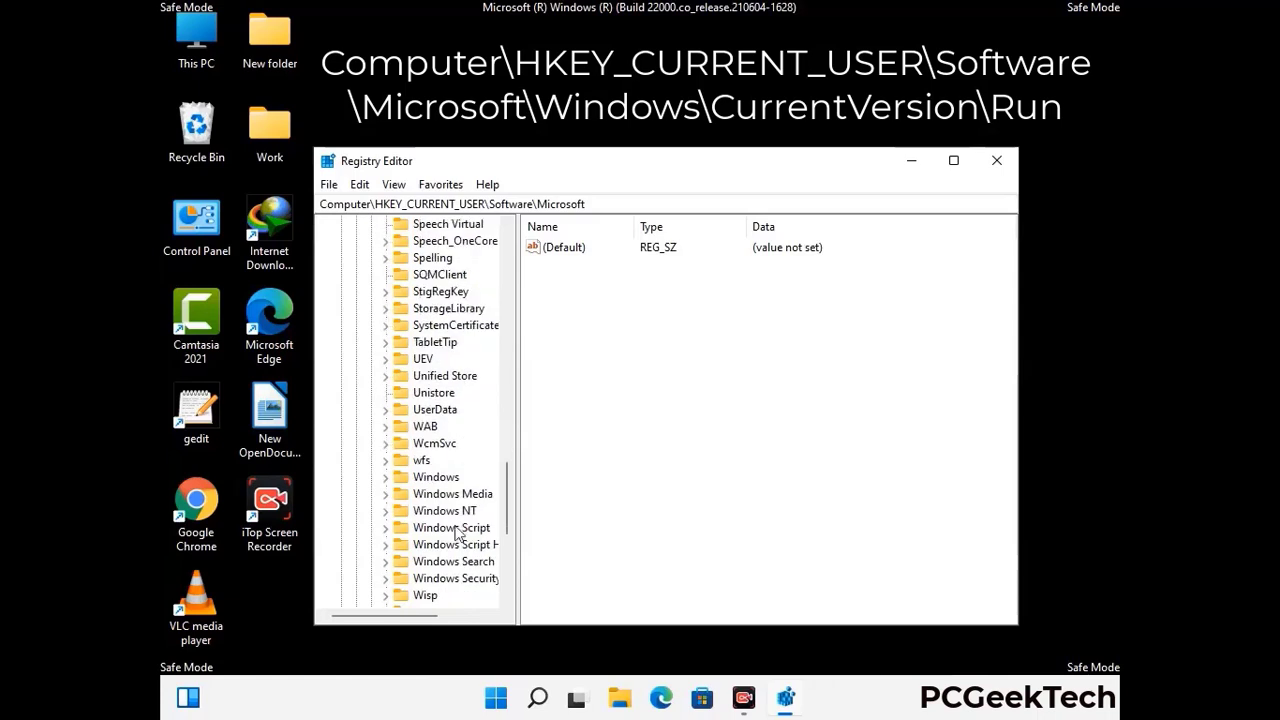
Step: Drill into Windows > CurrentVersion and select the Run key
double_click(450, 478)
scroll(464, 468, down, 1)
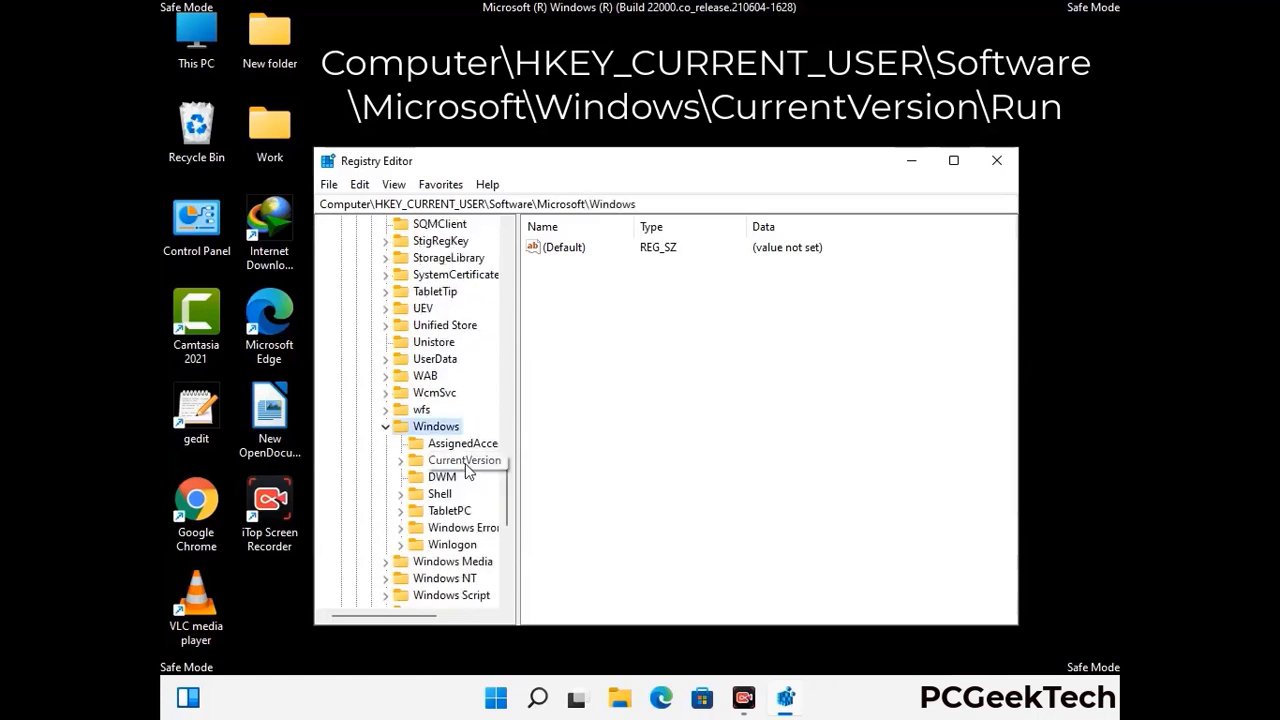
double_click(466, 470)
scroll(460, 440, down, 5)
scroll(459, 435, down, 1)
scroll(459, 435, down, 3)
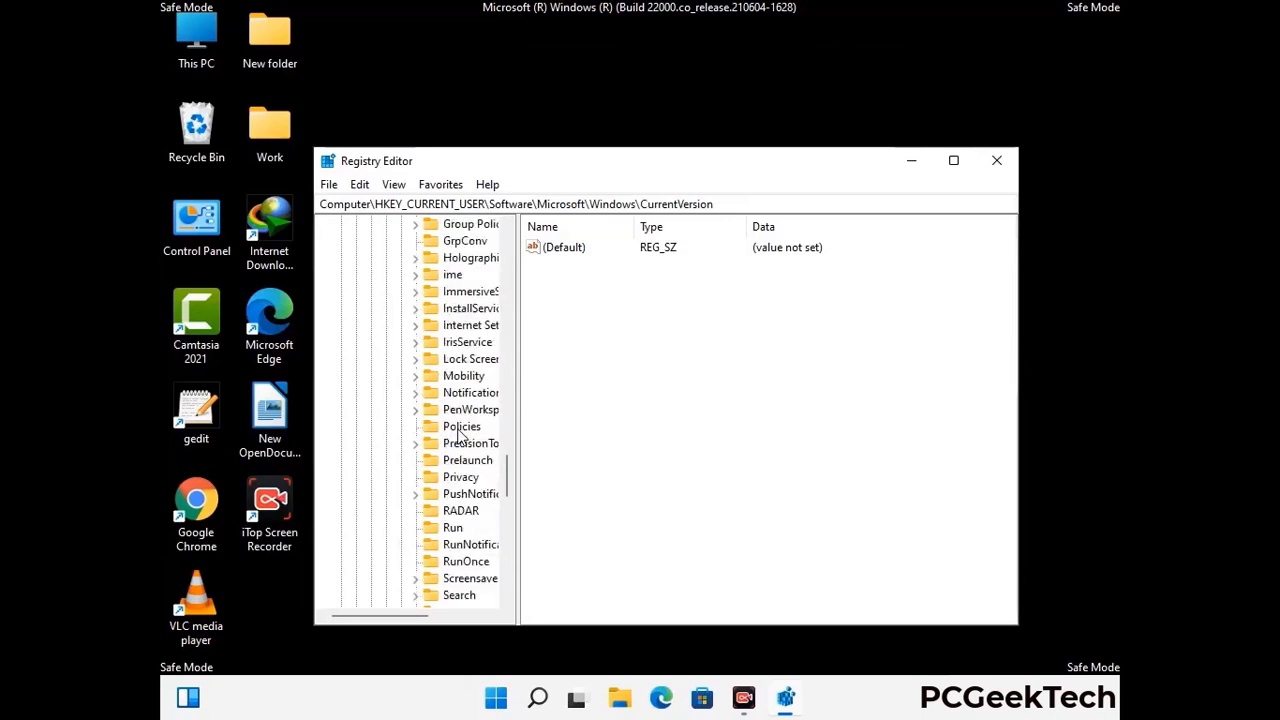
scroll(459, 435, down, 1)
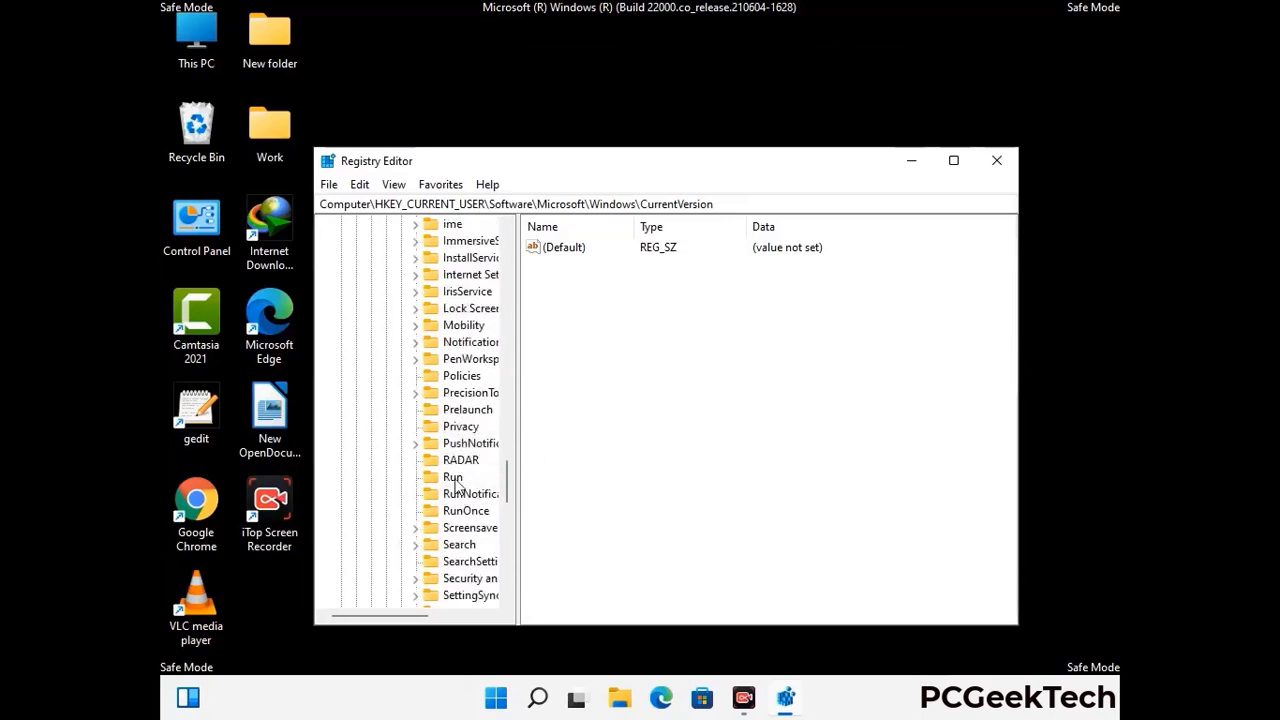
click(454, 480)
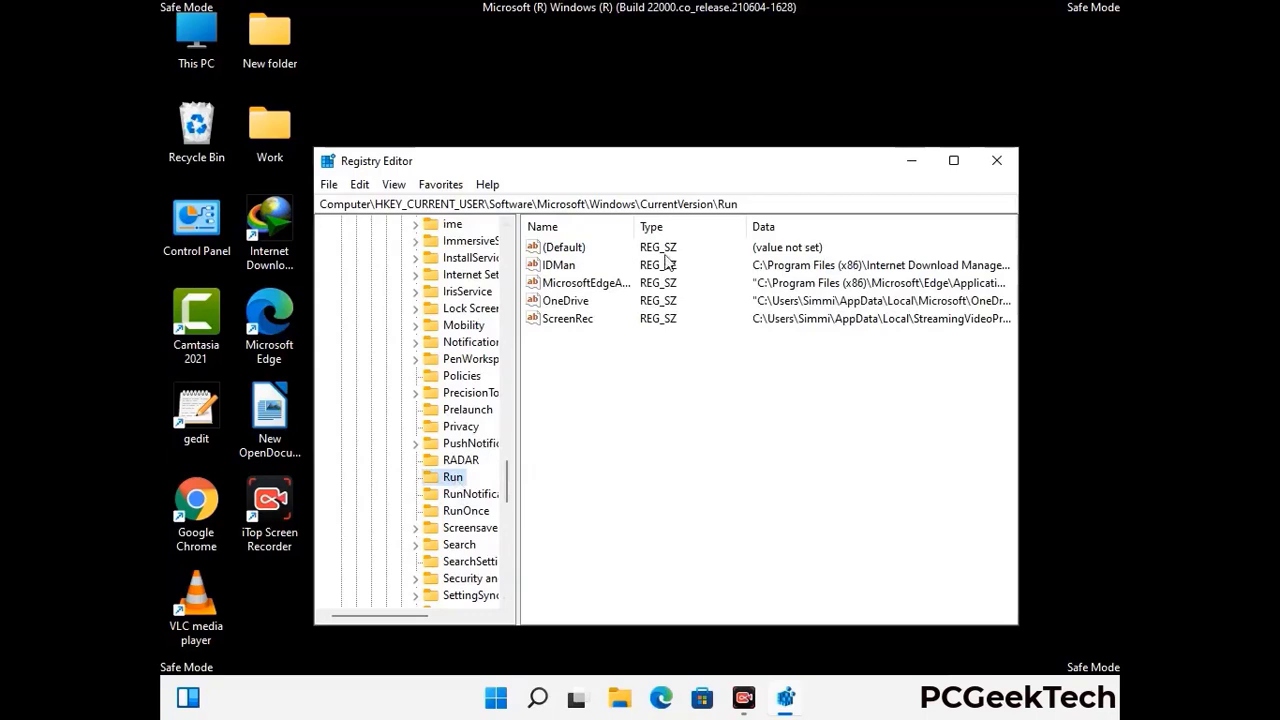
Step: Delete the ScreenRec value from the Run key and confirm the deletion
click(567, 320)
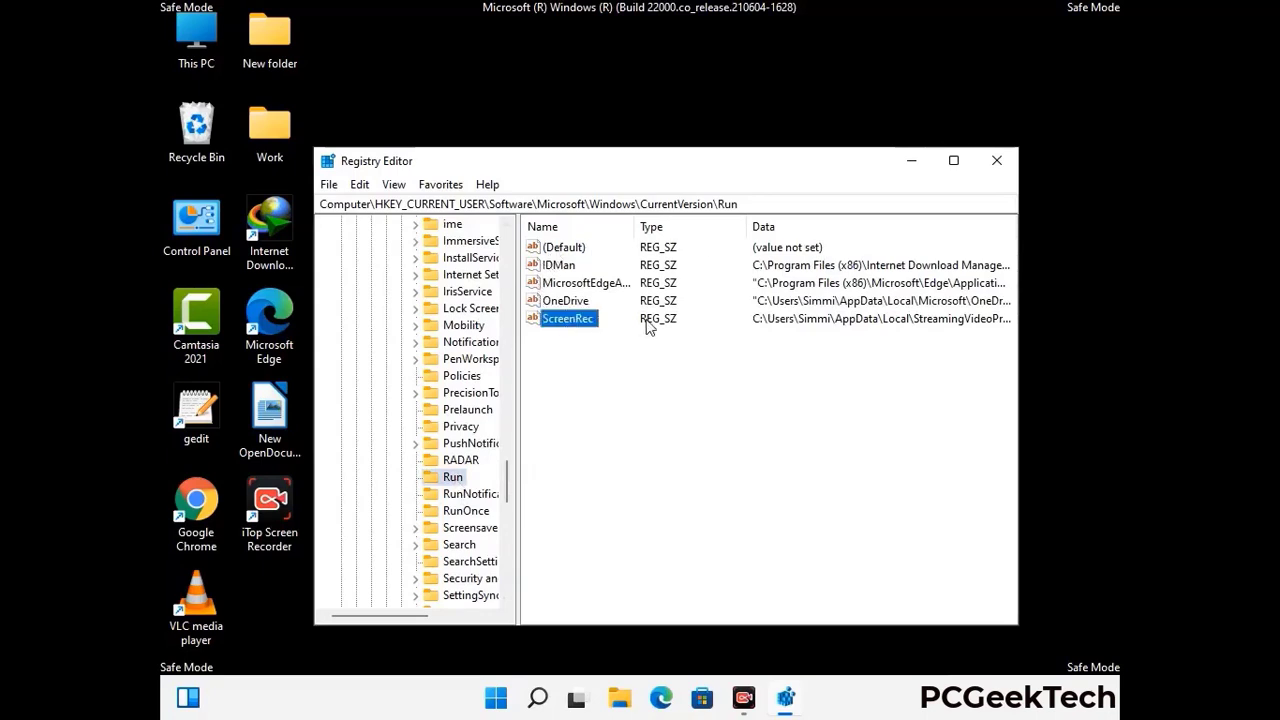
click(578, 321)
right_click(578, 325)
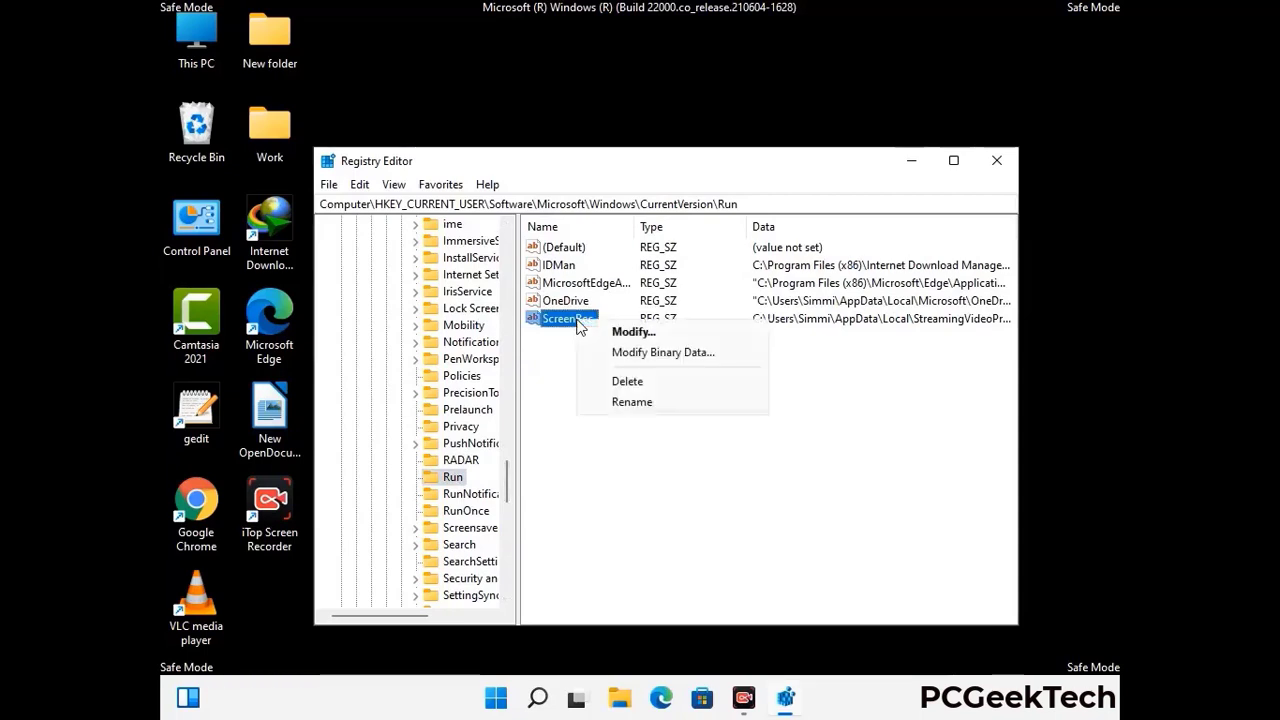
click(614, 380)
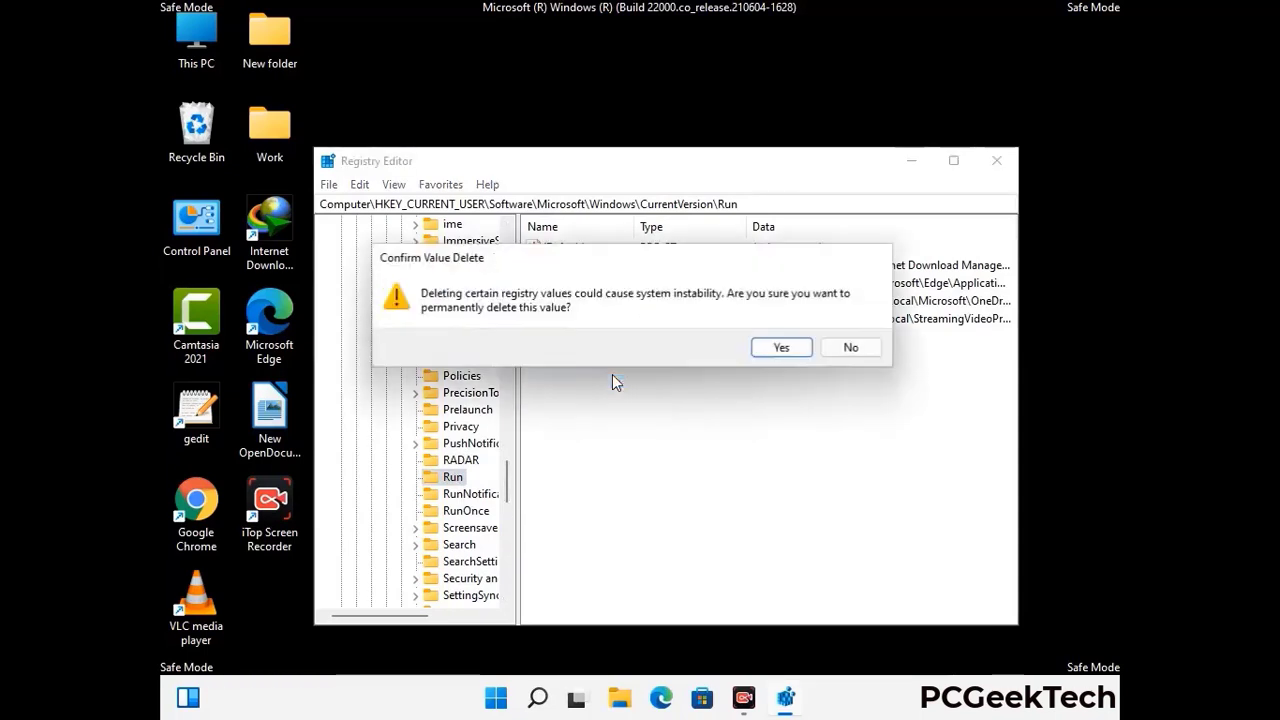
click(782, 348)
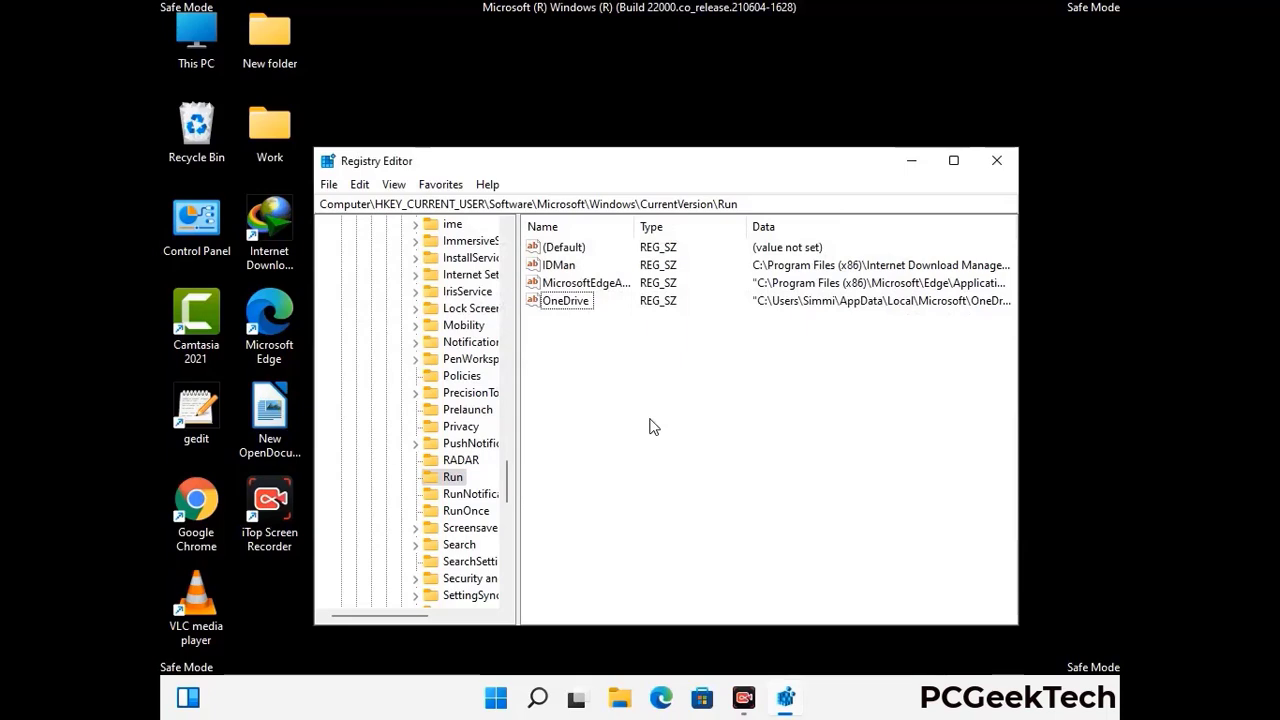
Step: Search the registry for 'Virus Name', cancel the search, and close Registry Editor
key(ctrl+f)
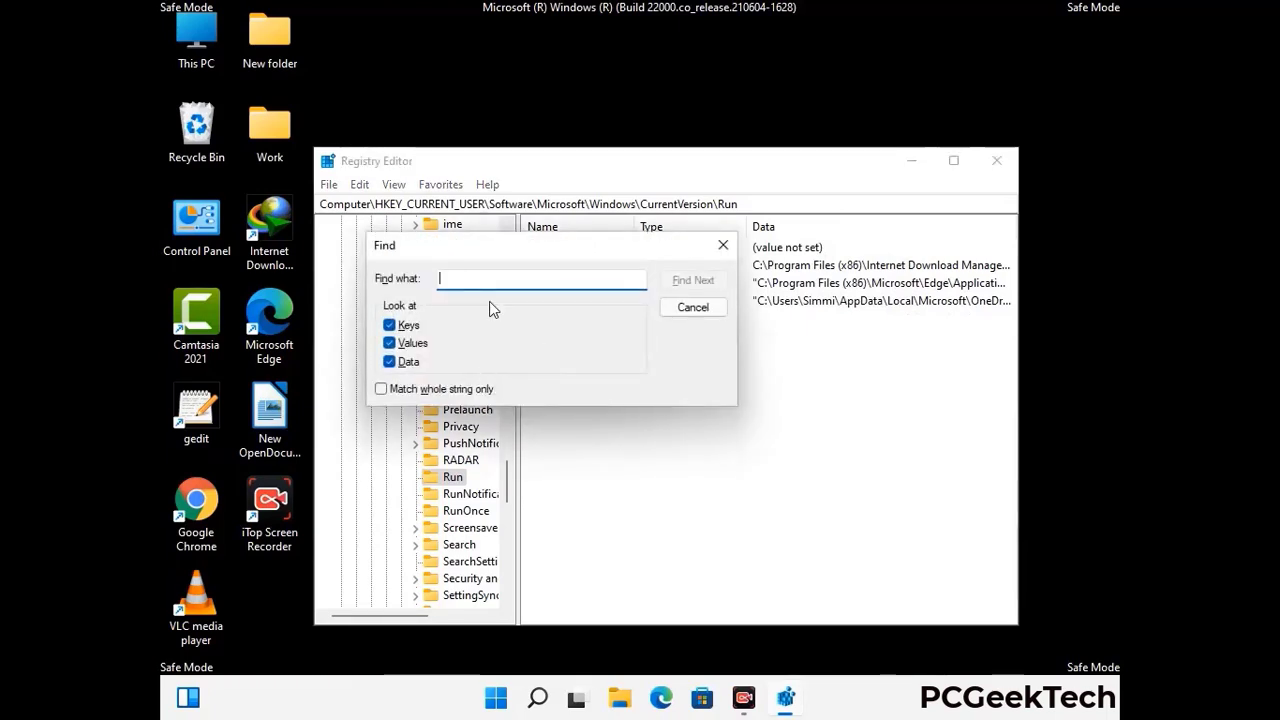
text(Virus Name)
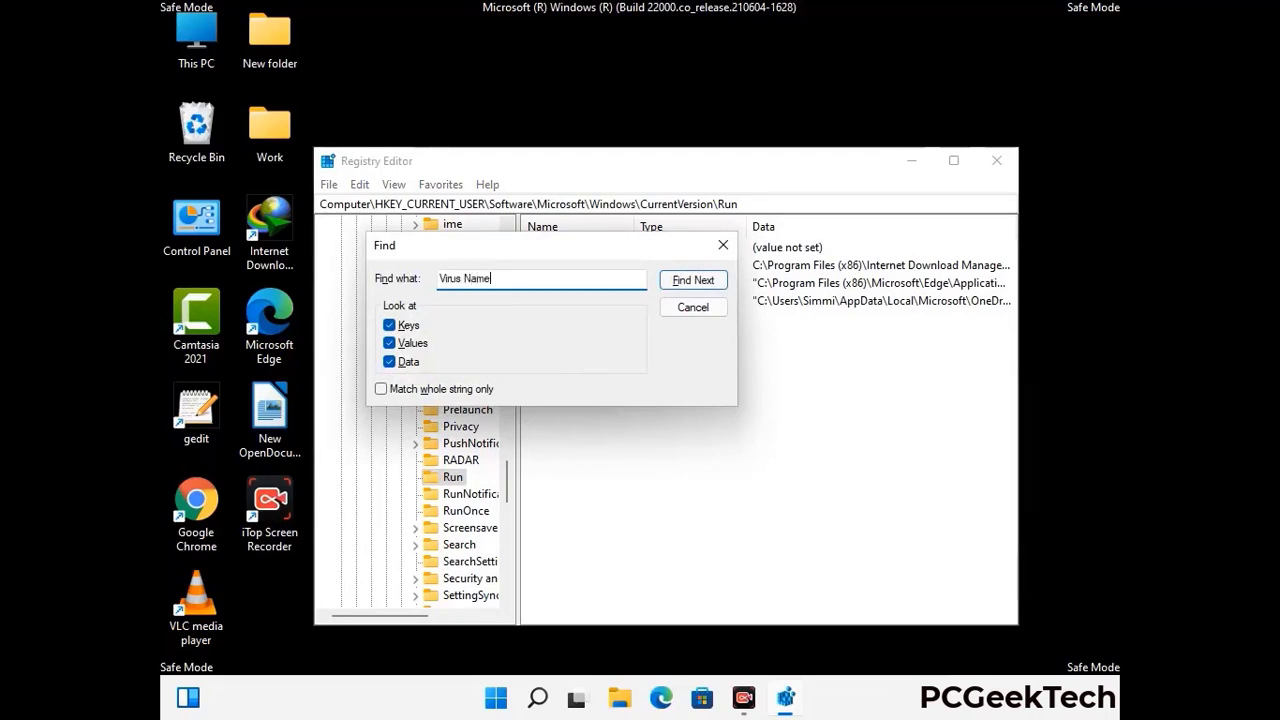
click(679, 285)
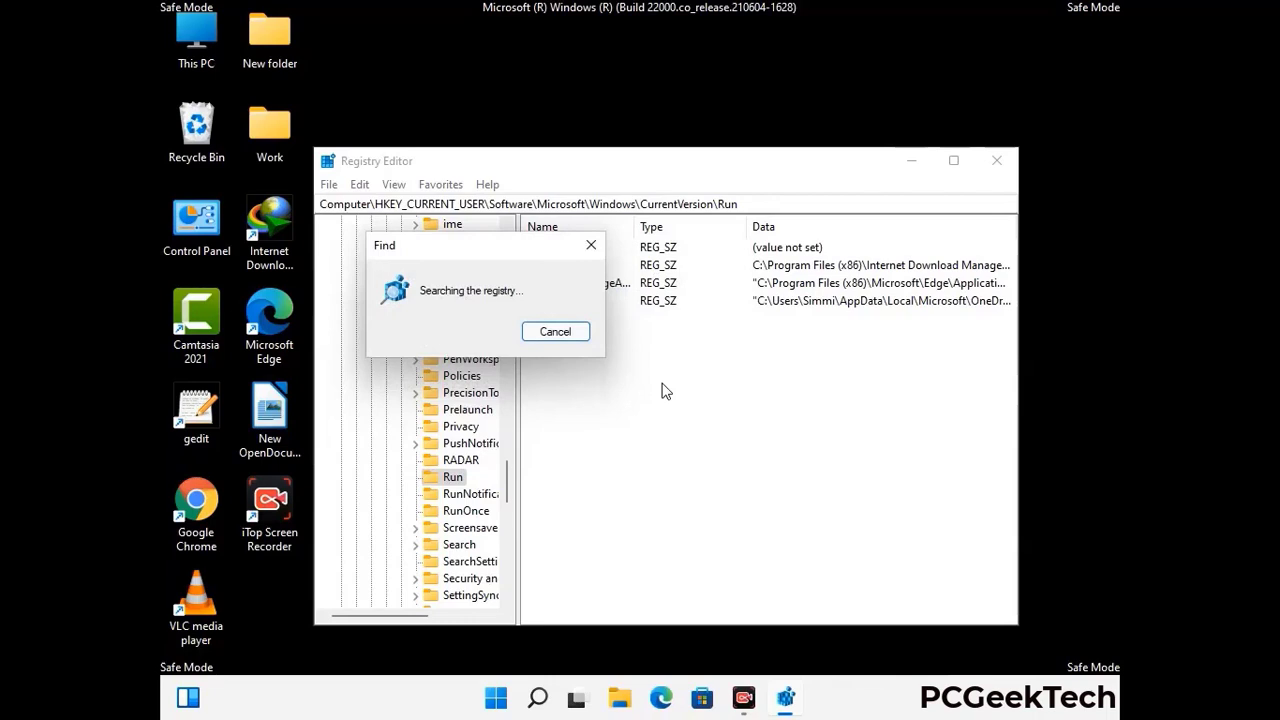
click(600, 249)
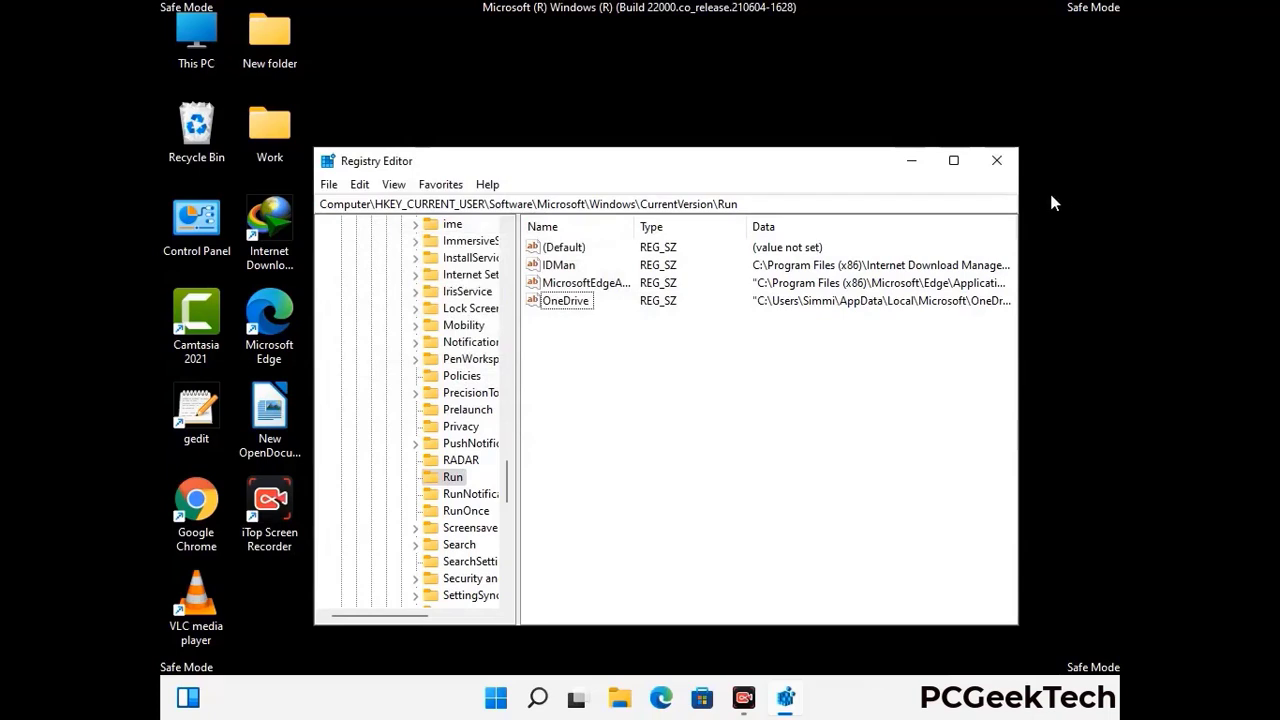
click(997, 161)
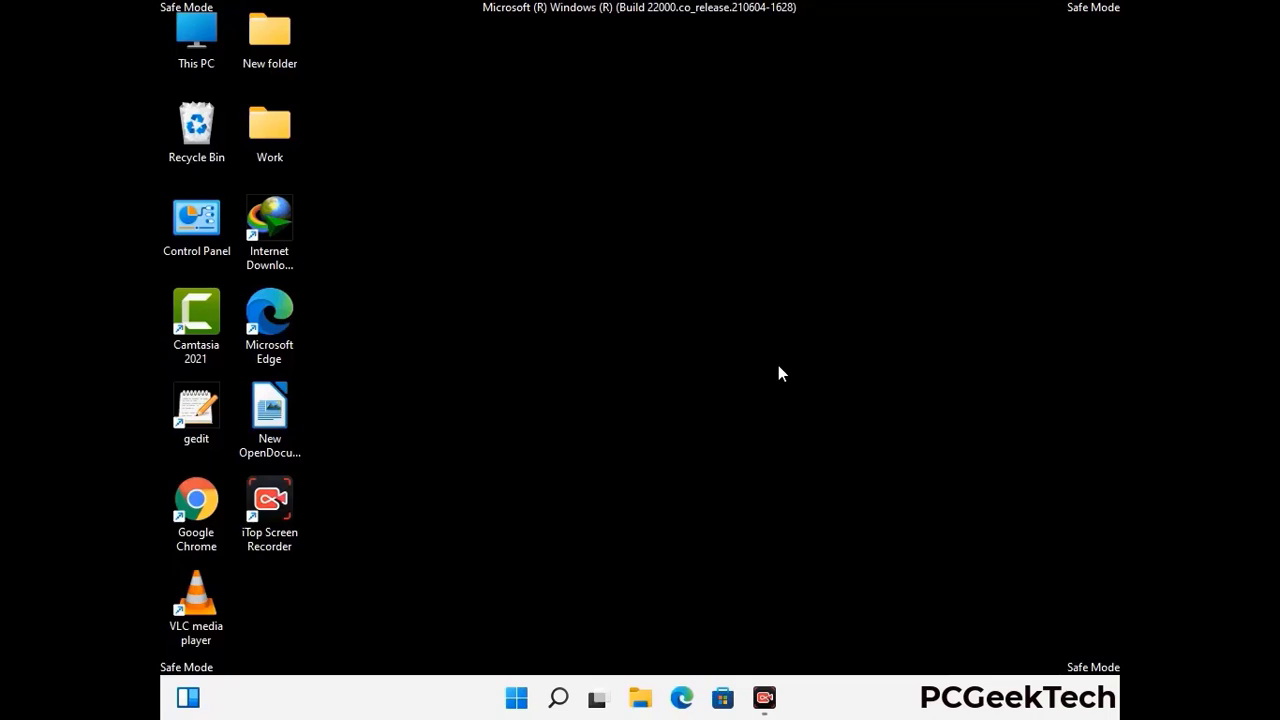
Step: Run msconfig and clear the Safe boot checkbox on the Boot tab
key(super+r)
drag(371, 463, 655, 195)
text(ms)
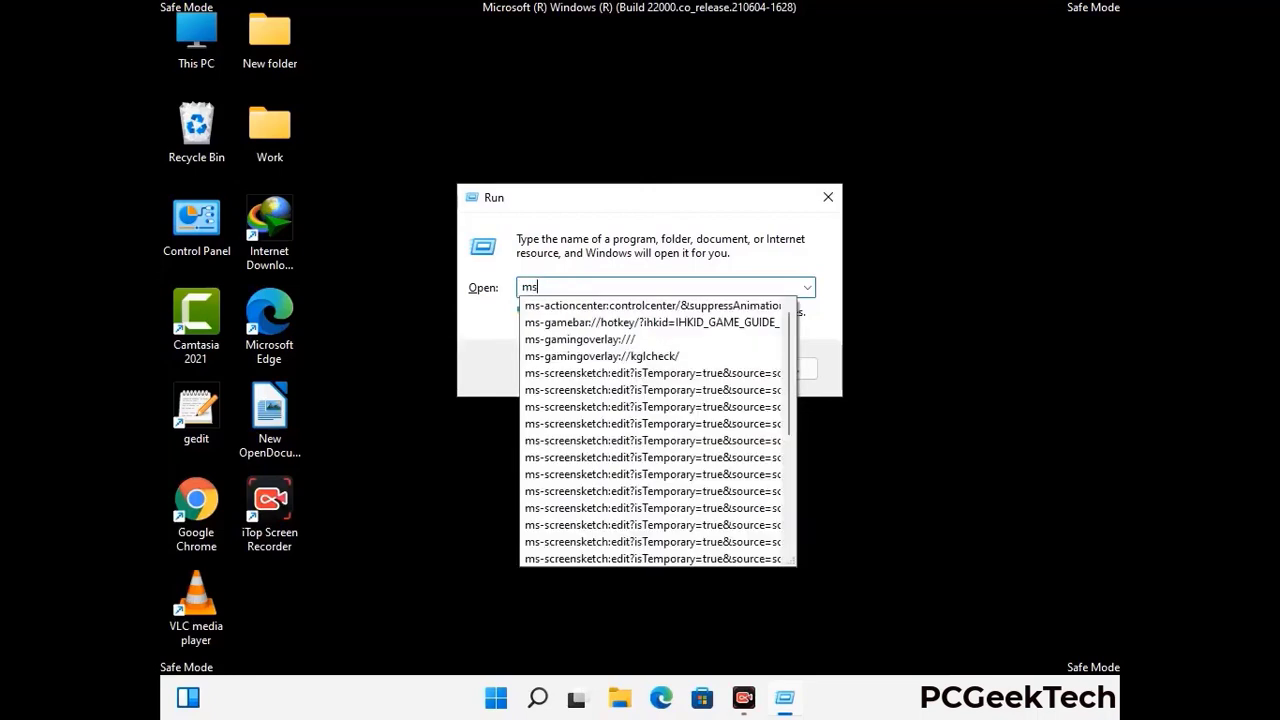
text(config)
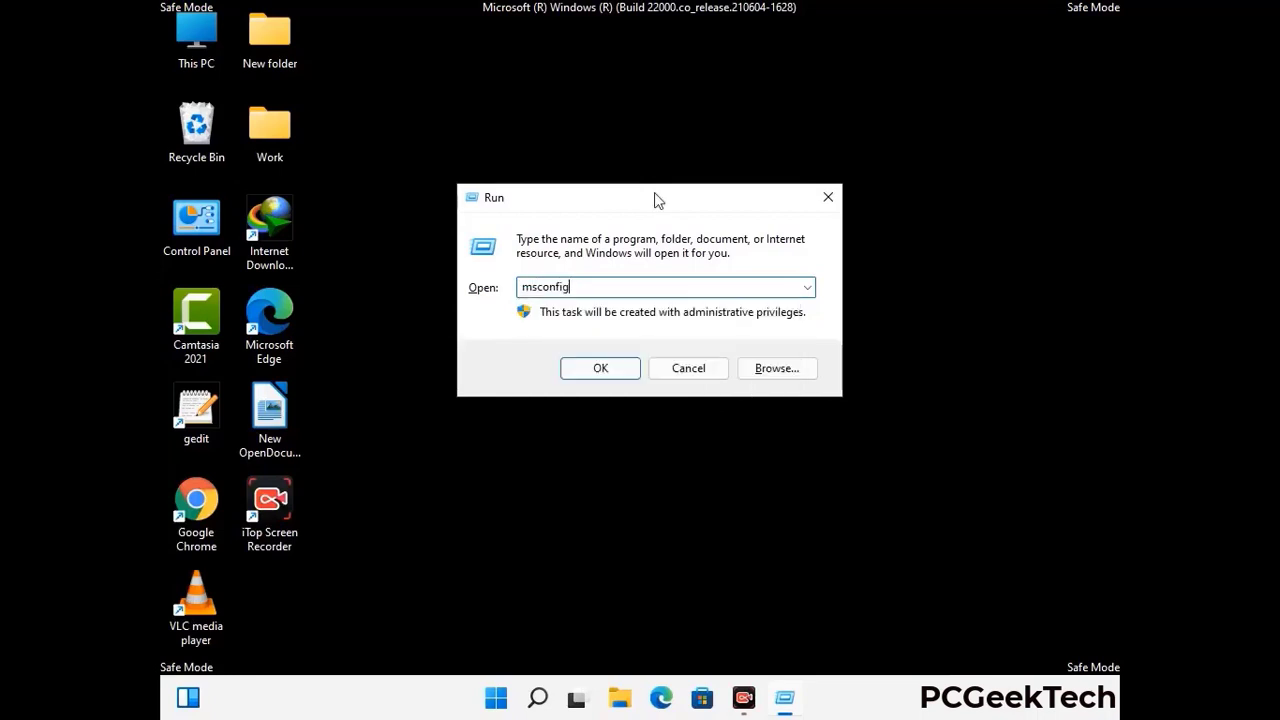
click(593, 368)
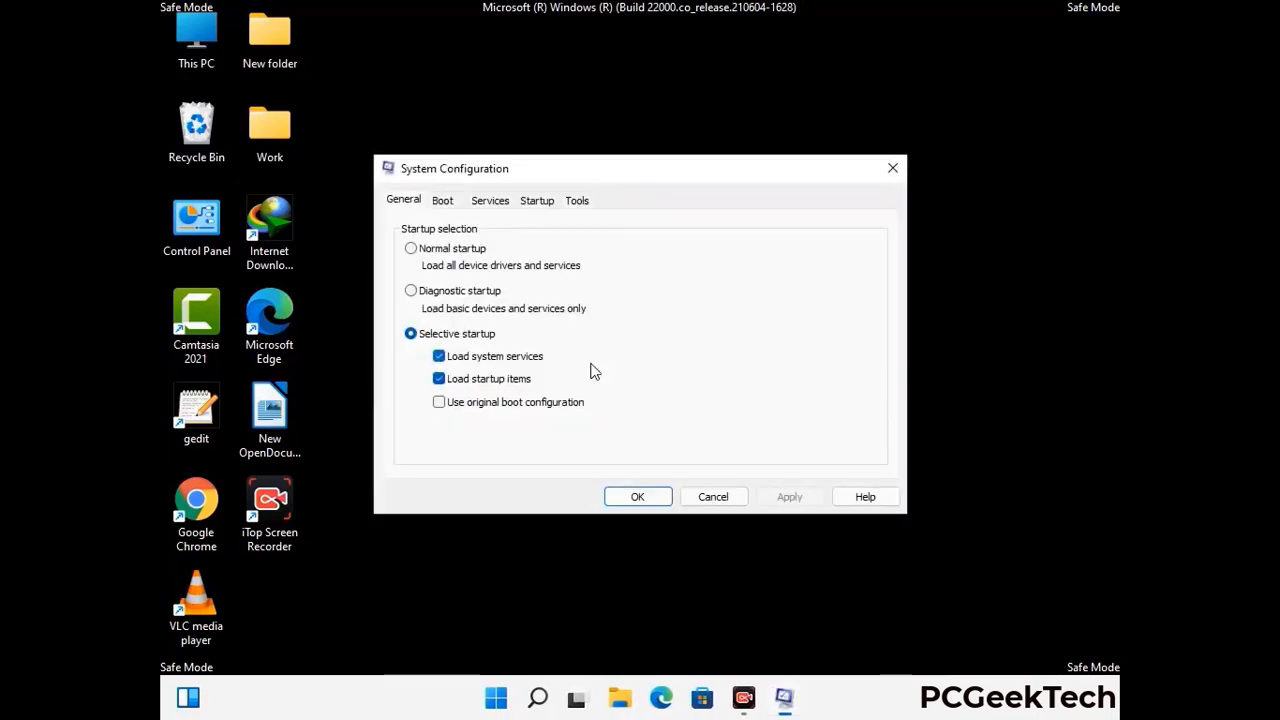
click(442, 200)
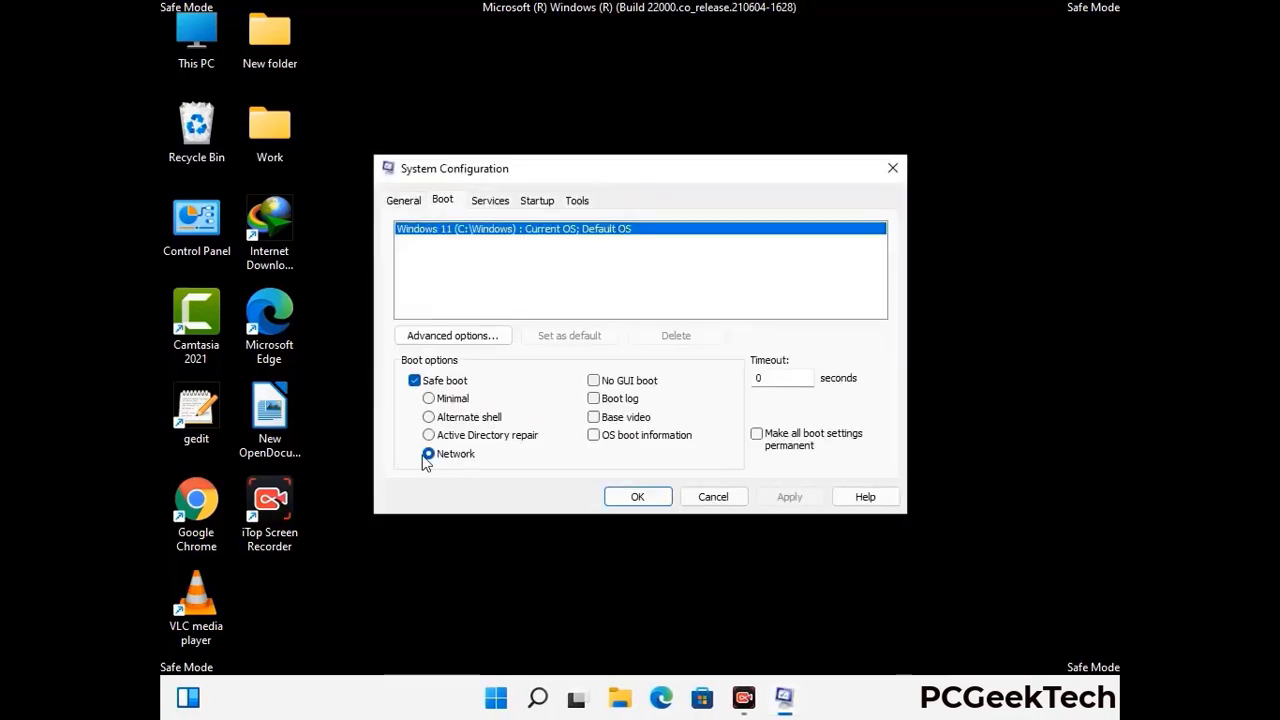
click(414, 380)
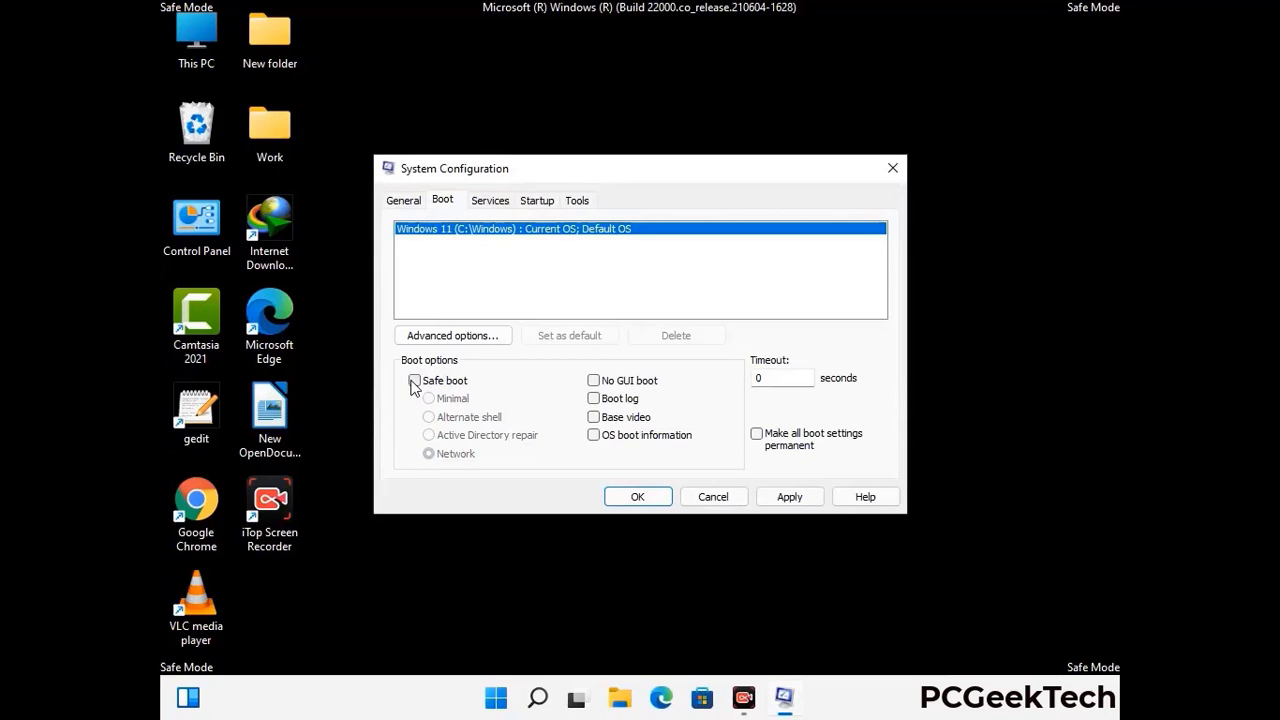